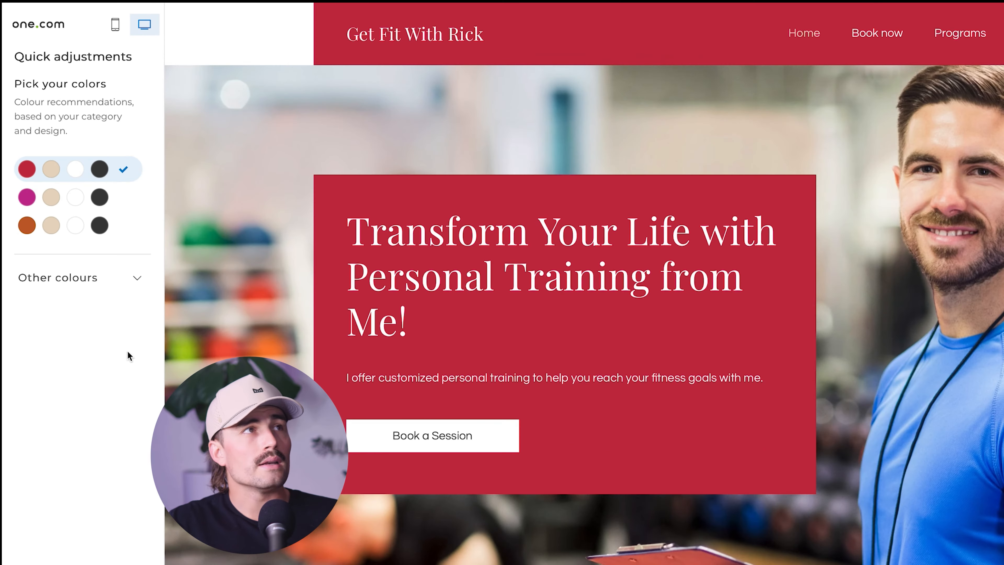
- Compare the Minimalist colour palettes and apply the dark blue and light blue one to the website
{"action": "left_click", "coordinate": [137, 279]}
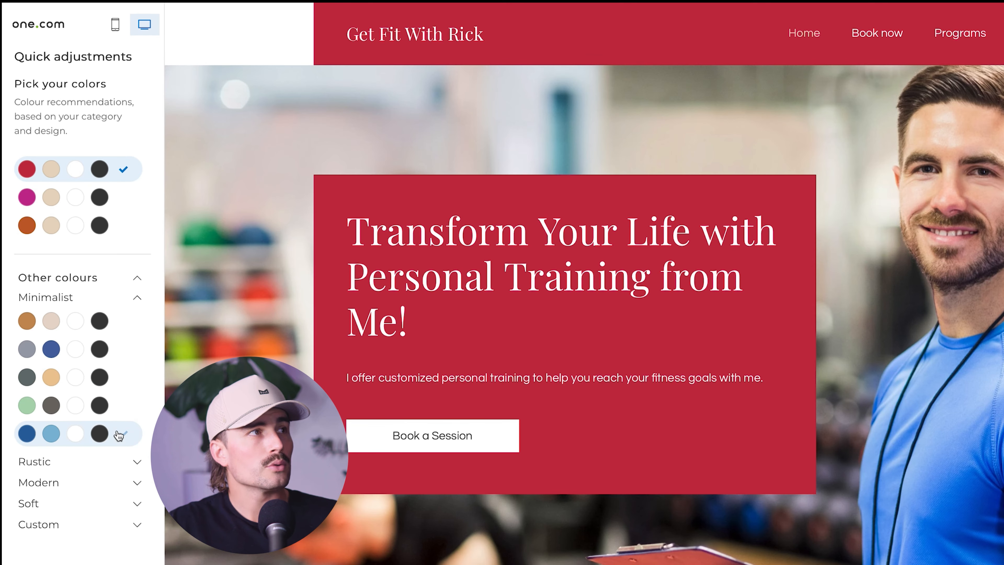
{"action": "left_click", "coordinate": [129, 435]}
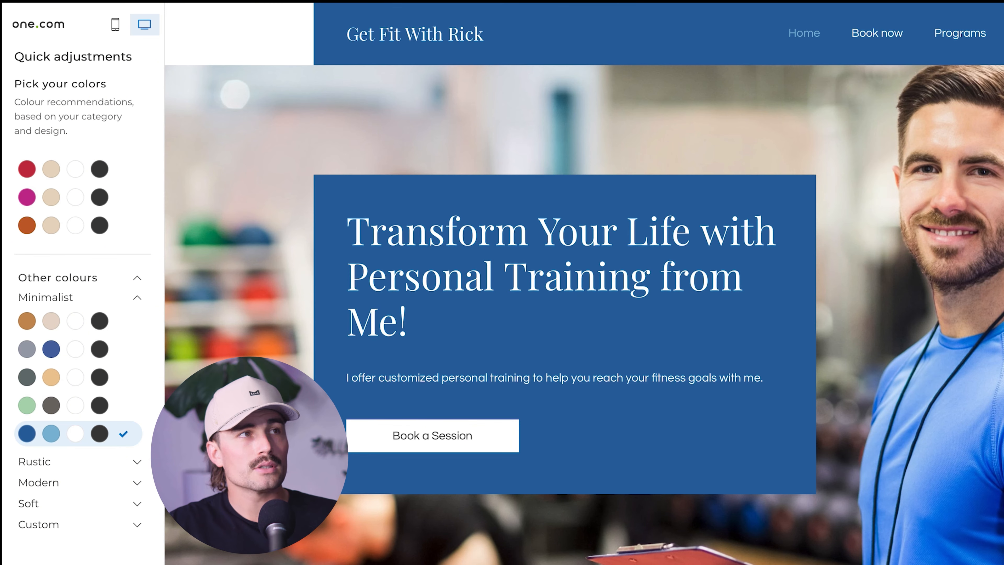
{"action": "left_click", "coordinate": [125, 404]}
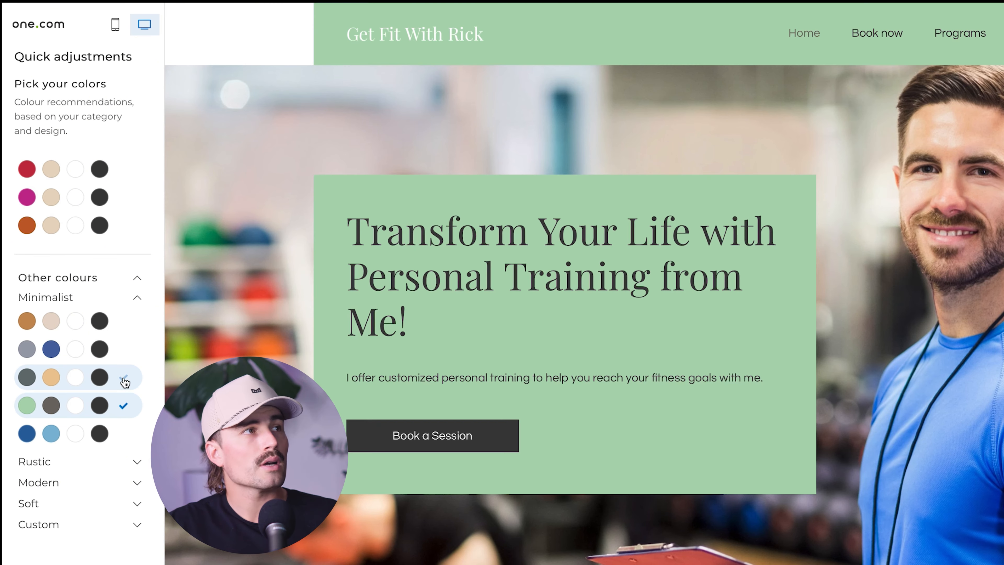
{"action": "left_click", "coordinate": [125, 380]}
{"action": "left_click", "coordinate": [123, 351]}
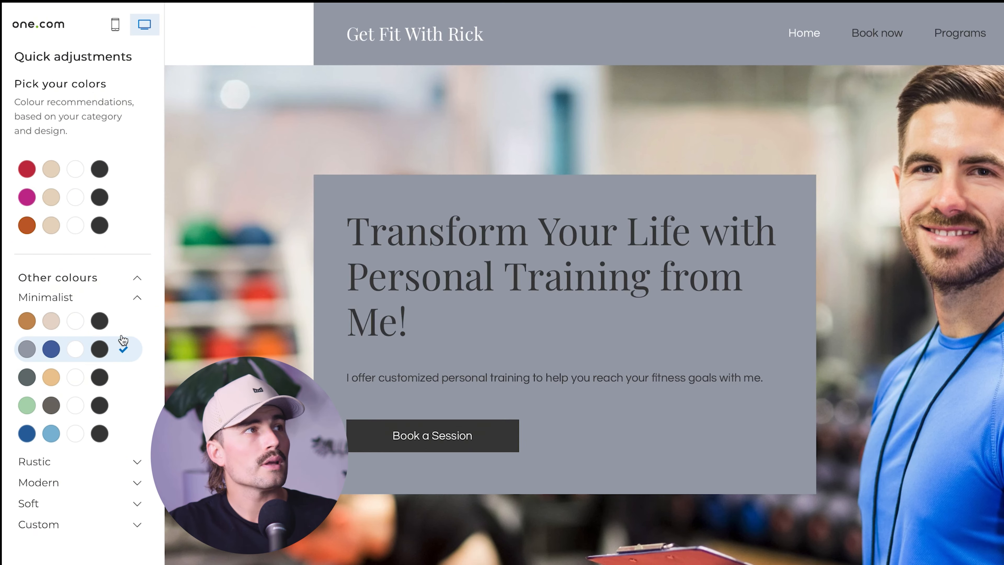
{"action": "left_click", "coordinate": [123, 321]}
{"action": "left_click", "coordinate": [130, 436]}
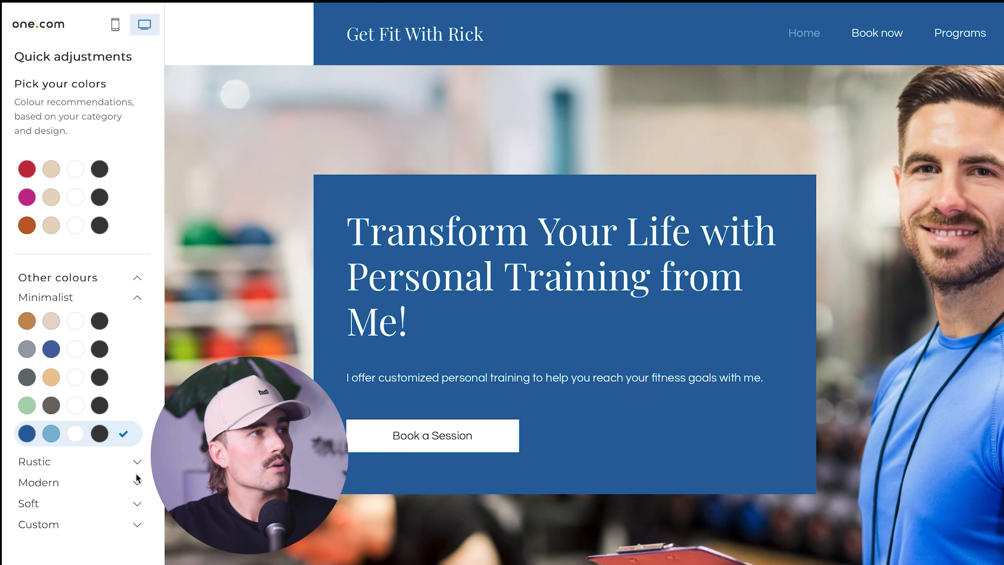
- Try a dark teal palette from the other colour groups and return to the blue Minimalist palette
{"action": "left_click", "coordinate": [136, 481]}
{"action": "left_click", "coordinate": [123, 363]}
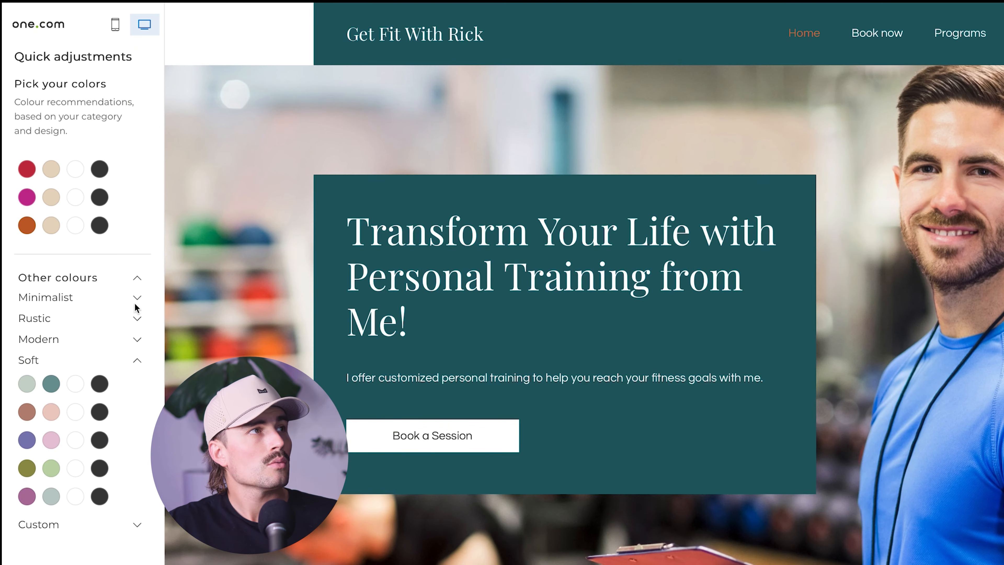
{"action": "left_click", "coordinate": [137, 303]}
{"action": "left_click", "coordinate": [124, 445]}
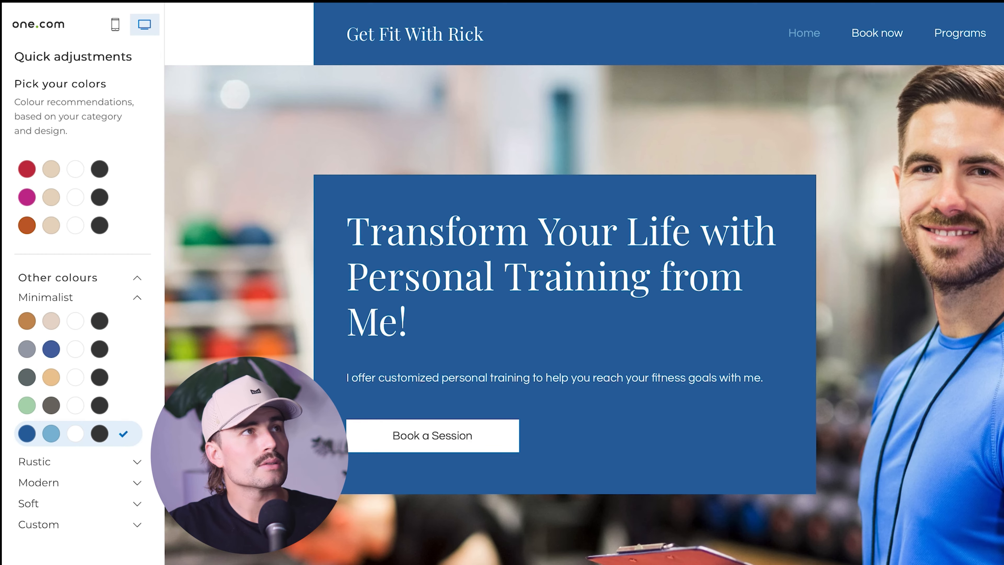
- Look through the page preview to check the blue colour scheme across the sections
{"action": "scroll", "coordinate": [326, 562], "scroll_direction": "down", "scroll_amount": 1}
{"action": "scroll", "coordinate": [326, 562], "scroll_direction": "down", "scroll_amount": 9}
{"action": "scroll", "coordinate": [325, 562], "scroll_direction": "up", "scroll_amount": 9}
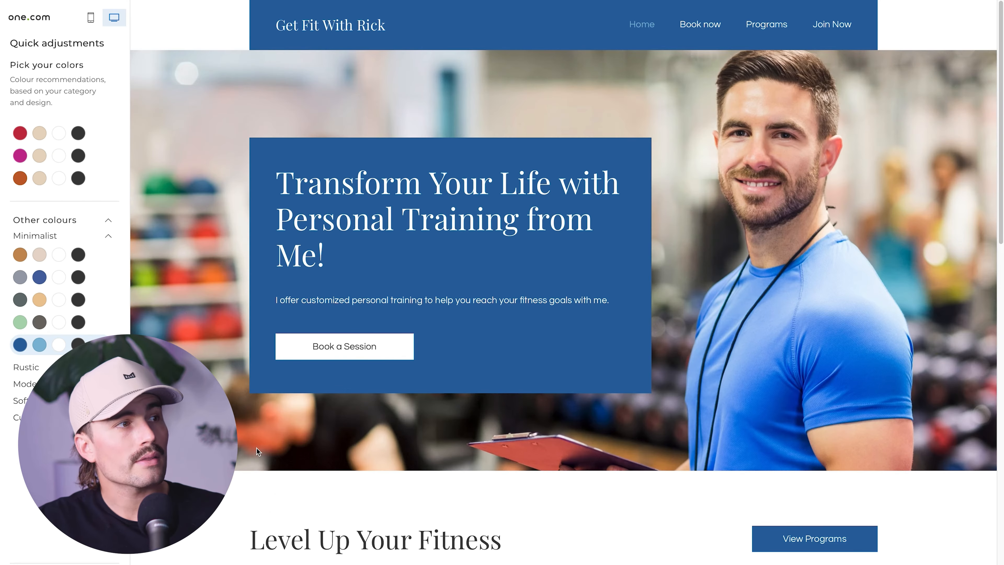
{"action": "scroll", "coordinate": [235, 481], "scroll_direction": "down", "scroll_amount": 1}
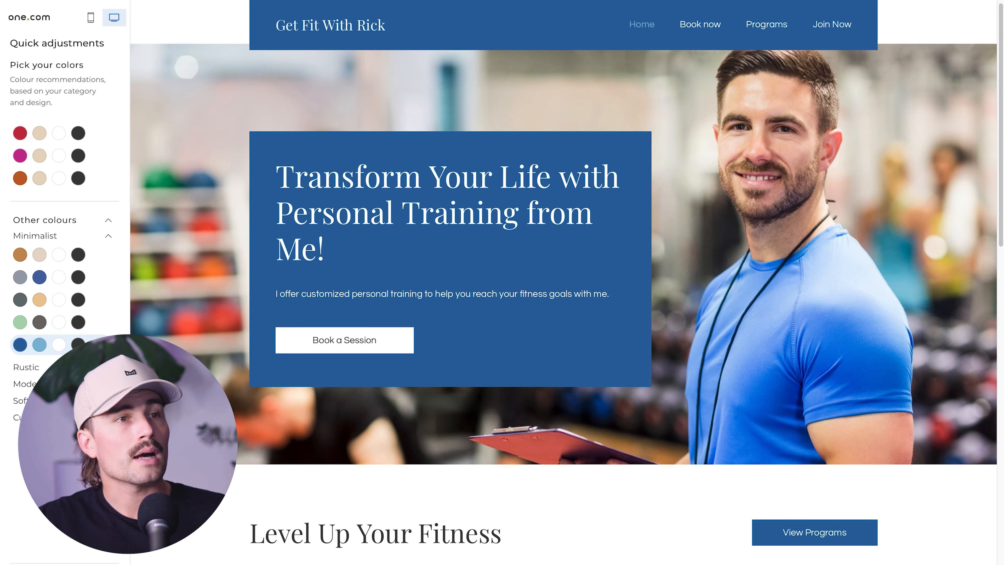
{"action": "scroll", "coordinate": [563, 277], "scroll_direction": "down", "scroll_amount": 5}
{"action": "scroll", "coordinate": [563, 276], "scroll_direction": "down", "scroll_amount": 3}
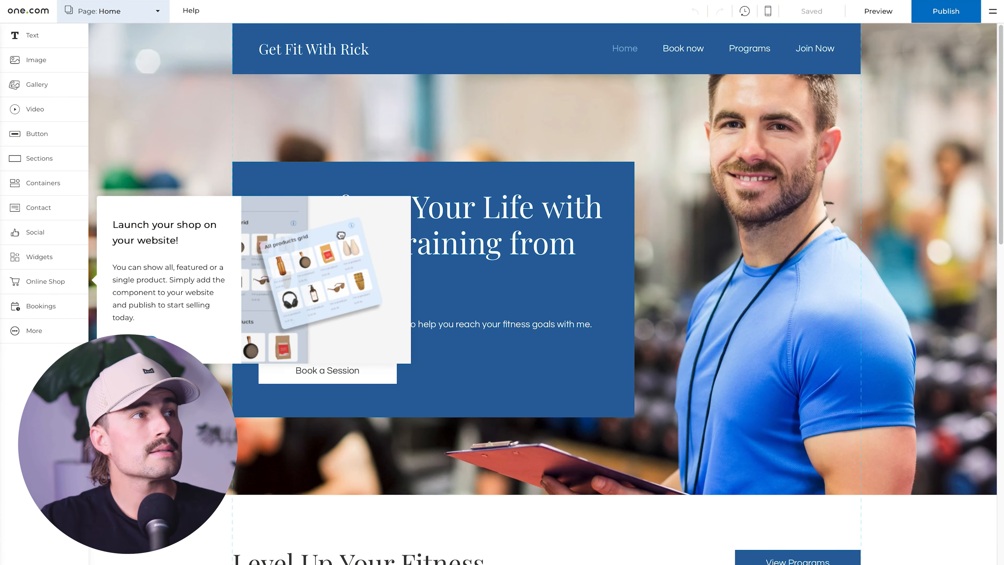
- Dismiss the online shop hint and replace the hero heading with "Get in the best shape of your life today - book a session below!"
{"action": "left_click", "coordinate": [135, 344]}
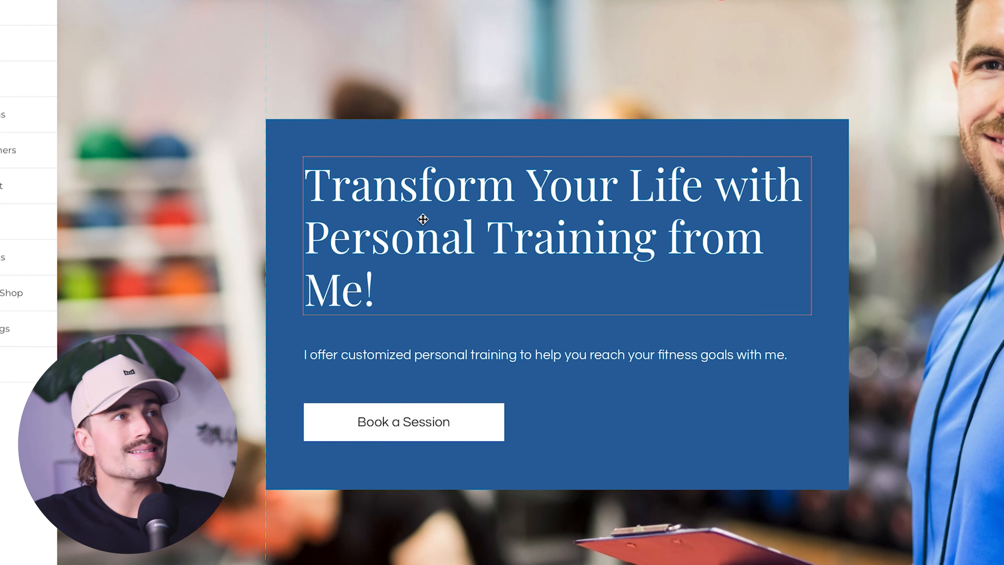
{"action": "left_click", "coordinate": [436, 214]}
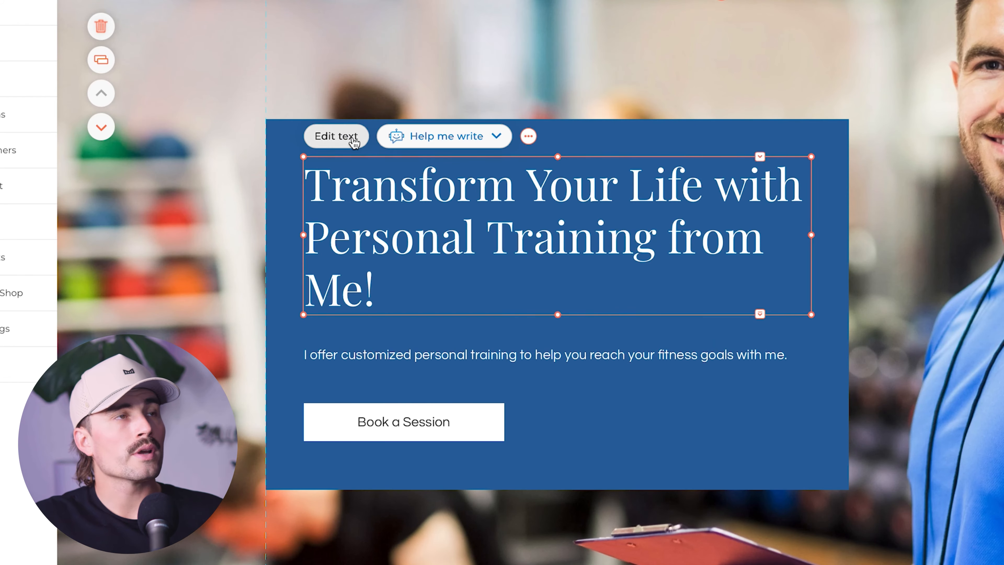
{"action": "left_click", "coordinate": [426, 257]}
{"action": "left_click", "coordinate": [335, 136]}
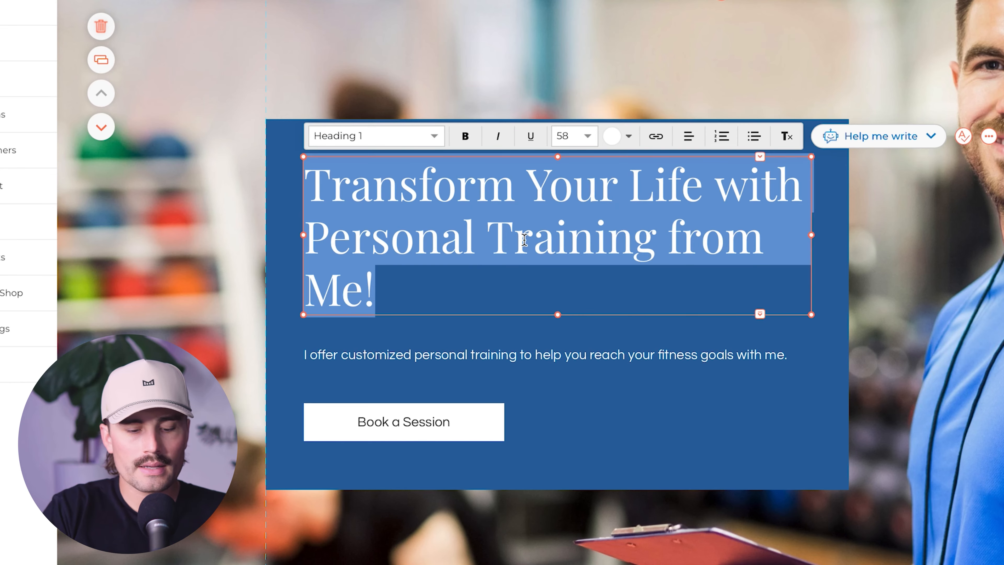
{"action": "type", "text": "Get in the best shape of your life today - book a session below!"}
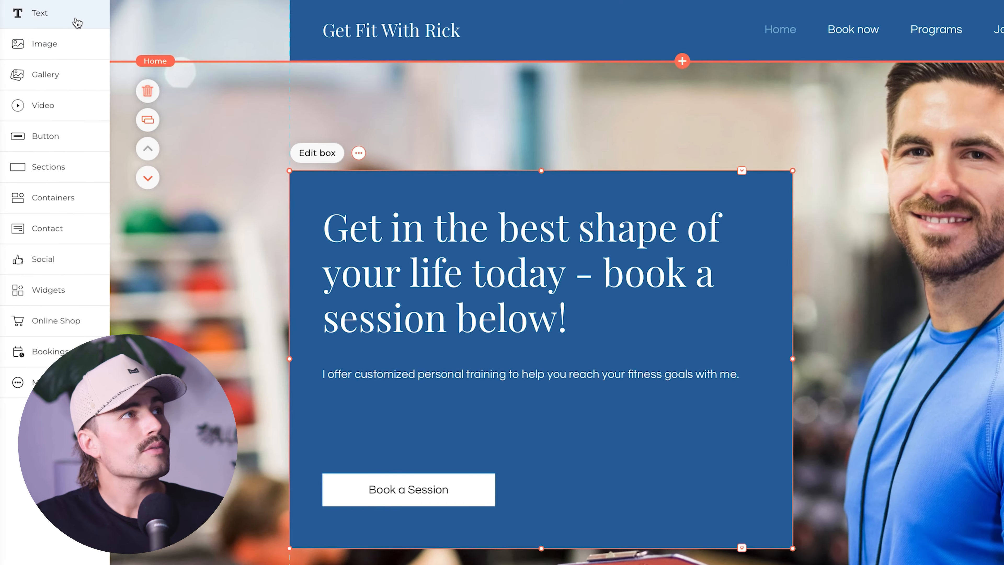
- Open the template text styles for editing and set the Paragraph font to Arial
{"action": "left_click", "coordinate": [75, 22]}
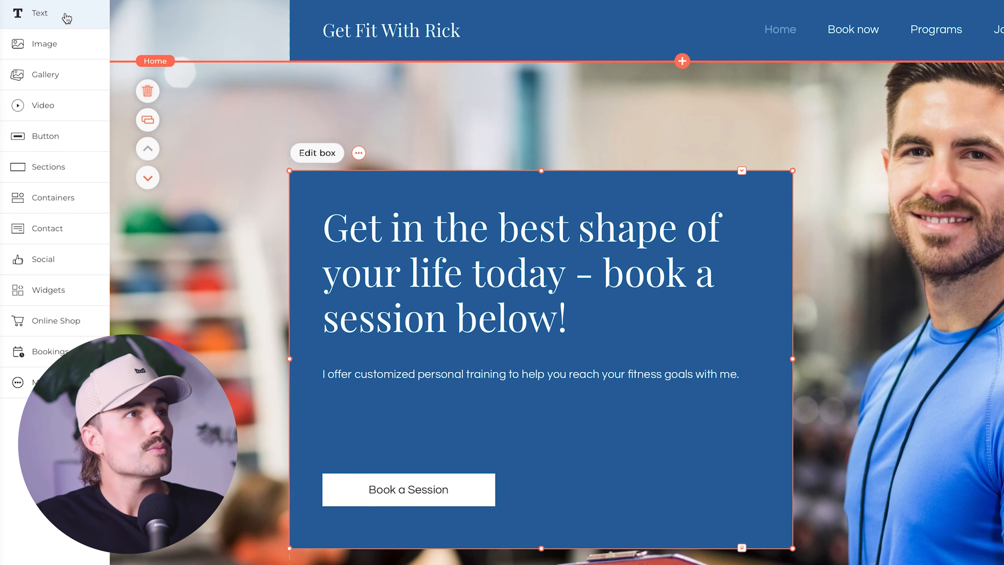
{"action": "left_click", "coordinate": [66, 18]}
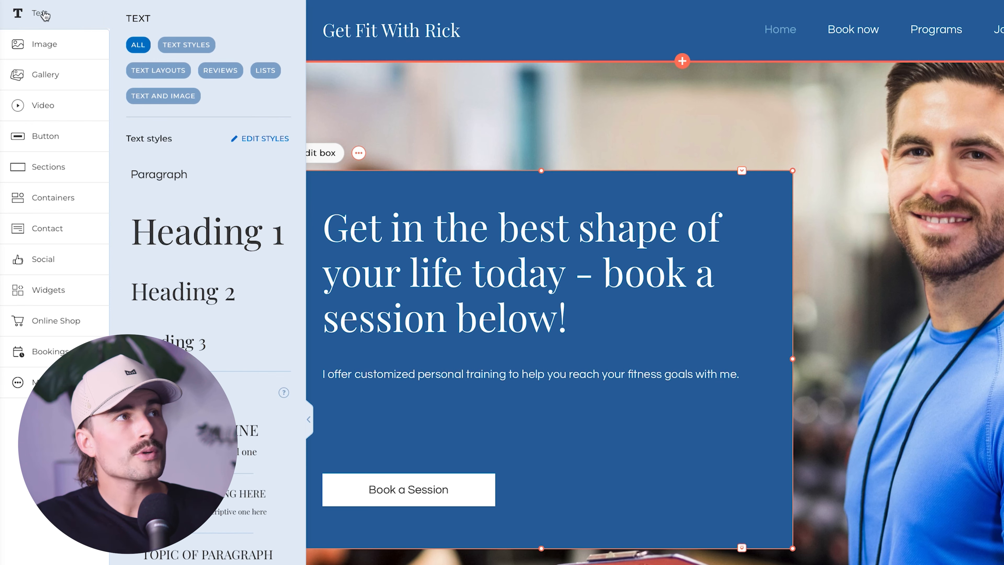
{"action": "left_click", "coordinate": [269, 143]}
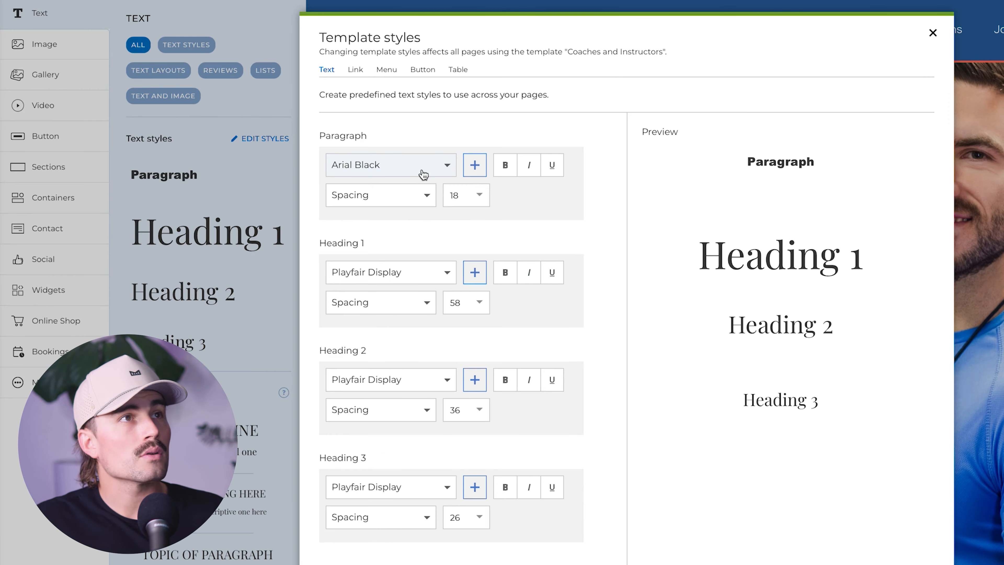
{"action": "left_click", "coordinate": [419, 171]}
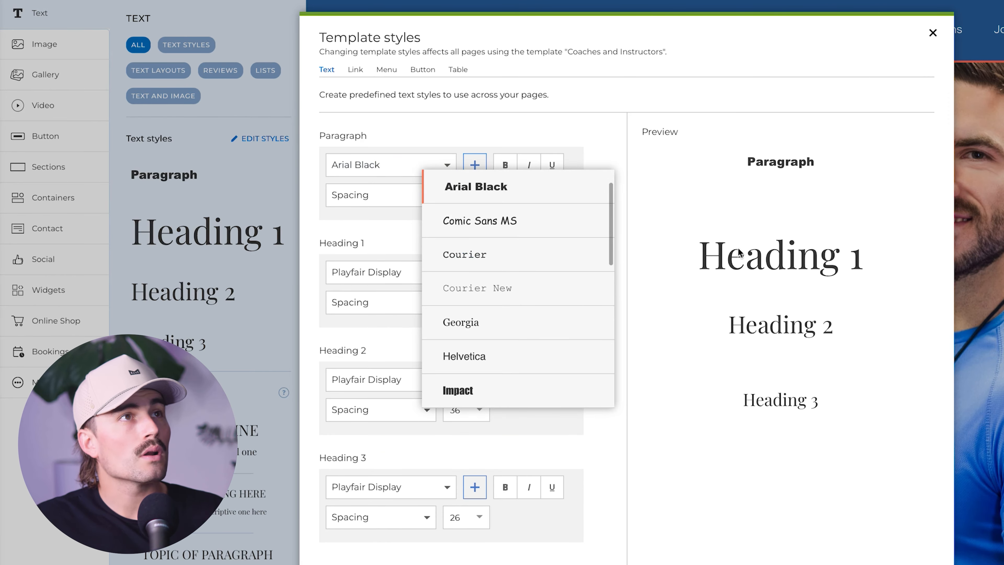
{"action": "scroll", "coordinate": [533, 228], "scroll_direction": "down", "scroll_amount": 1}
{"action": "scroll", "coordinate": [533, 229], "scroll_direction": "up", "scroll_amount": 2}
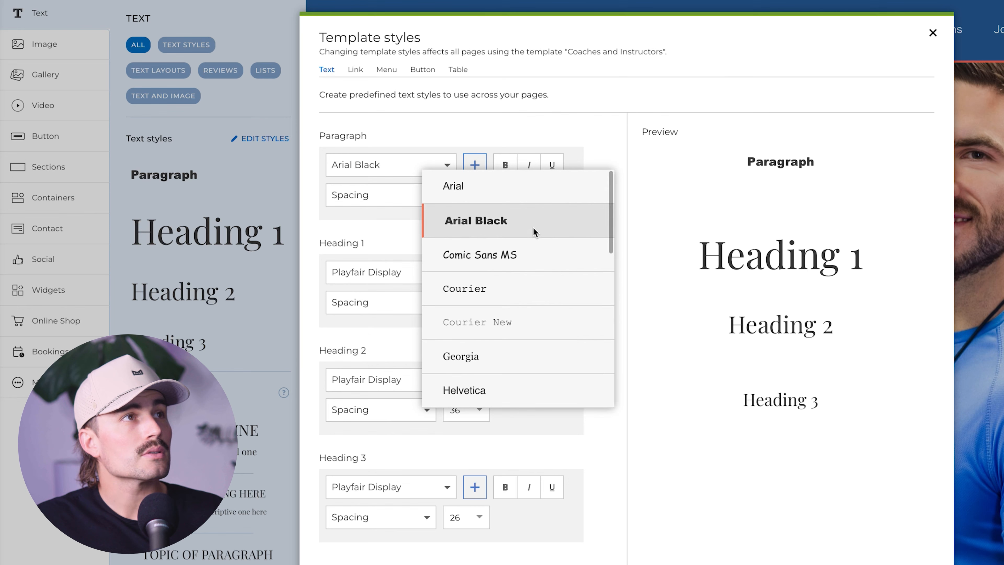
{"action": "left_click", "coordinate": [527, 198]}
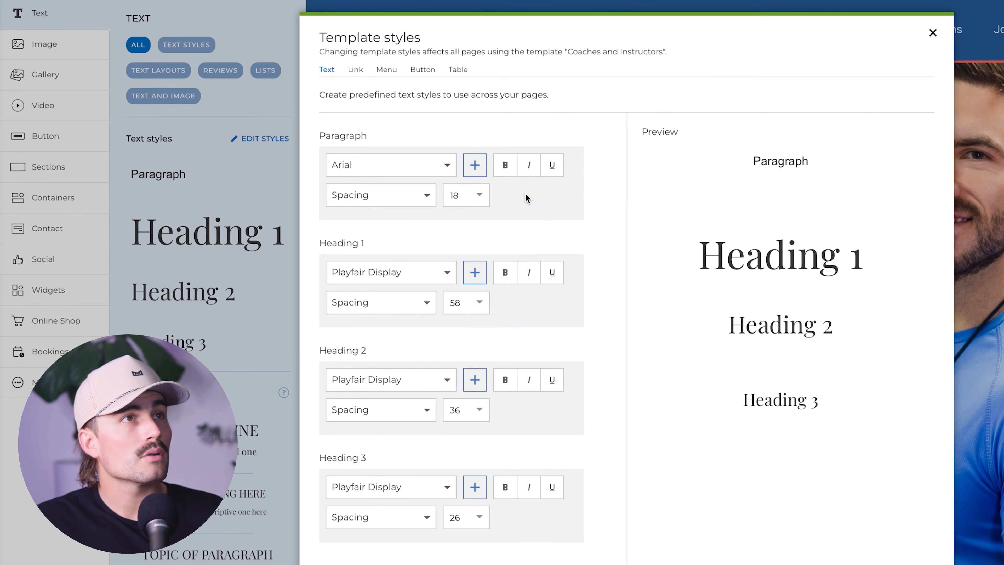
- Set the Heading 1 and Heading 2 fonts to Arial Black in the template styles
{"action": "left_click", "coordinate": [406, 272]}
{"action": "scroll", "coordinate": [502, 349], "scroll_direction": "up", "scroll_amount": 5}
{"action": "left_click", "coordinate": [499, 316]}
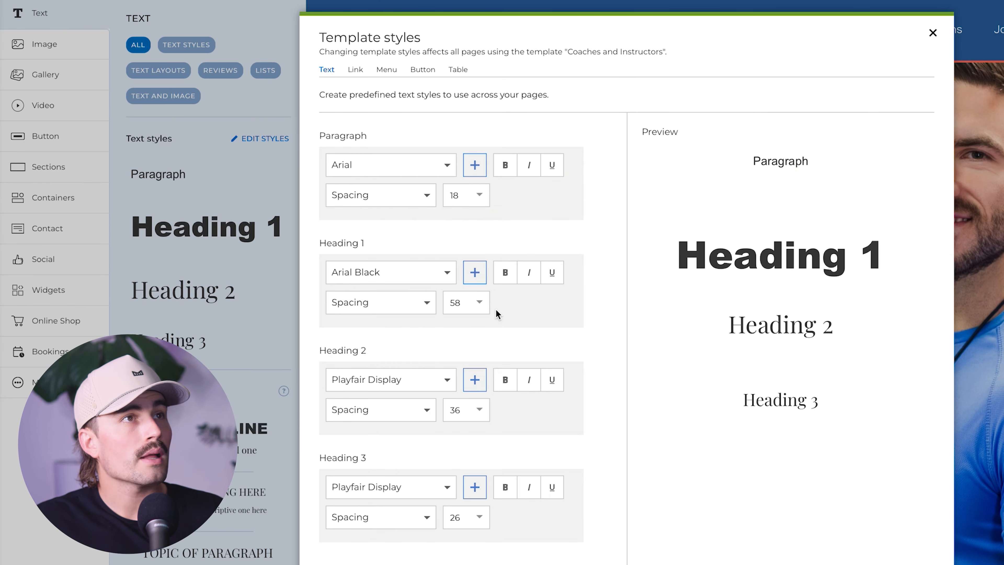
{"action": "left_click", "coordinate": [365, 379]}
{"action": "scroll", "coordinate": [462, 516], "scroll_direction": "up", "scroll_amount": 5}
{"action": "scroll", "coordinate": [463, 518], "scroll_direction": "up", "scroll_amount": 5}
{"action": "left_click", "coordinate": [381, 419]}
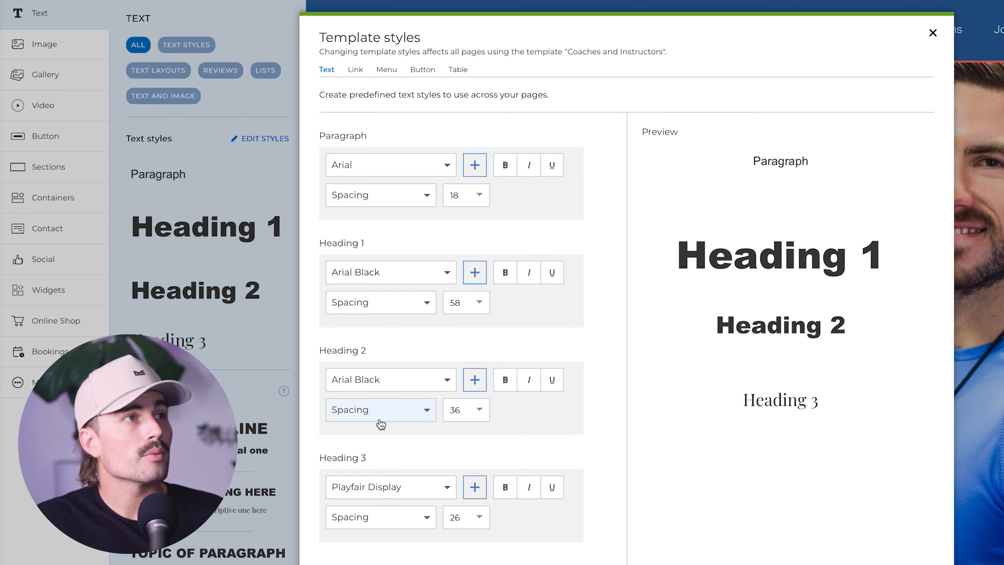
- Set the Heading 3 font to Arial Black in the template styles
{"action": "left_click", "coordinate": [407, 488]}
{"action": "scroll", "coordinate": [494, 525], "scroll_direction": "up", "scroll_amount": 5}
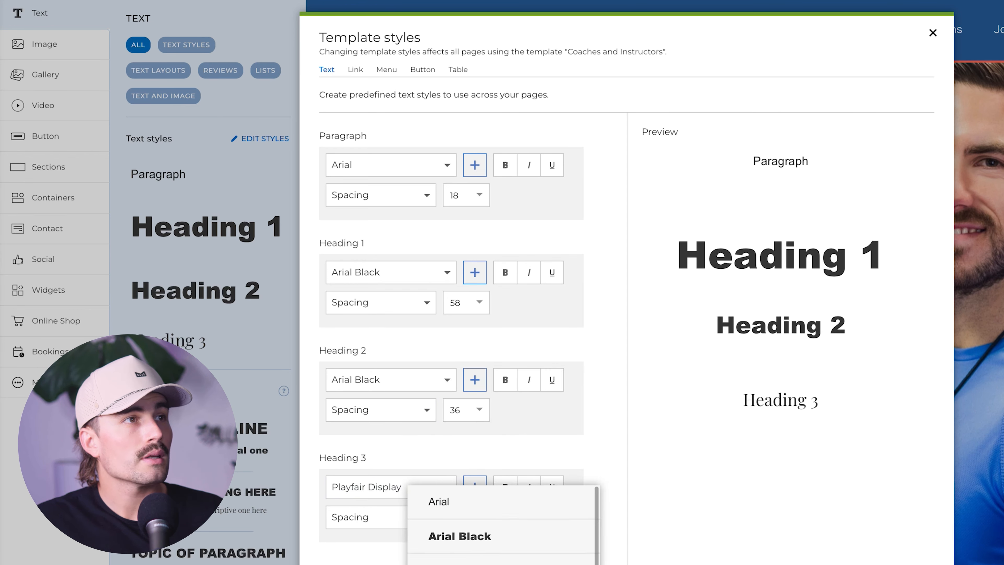
{"action": "left_click", "coordinate": [498, 514]}
{"action": "left_click", "coordinate": [409, 488]}
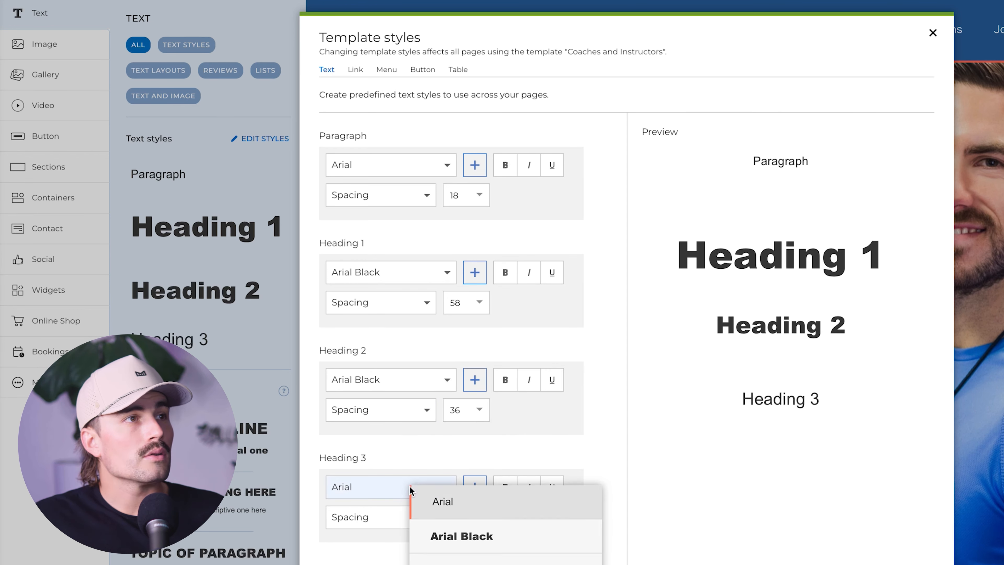
{"action": "left_click", "coordinate": [474, 535]}
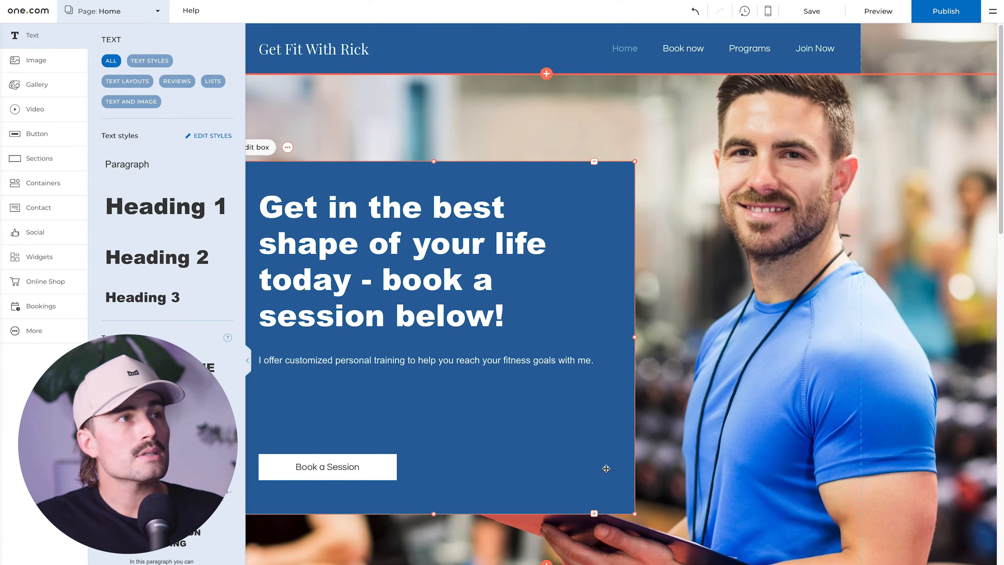
- Review the new fonts across the homepage sections, from the hero down to the testimonials
{"action": "scroll", "coordinate": [622, 485], "scroll_direction": "down", "scroll_amount": 4}
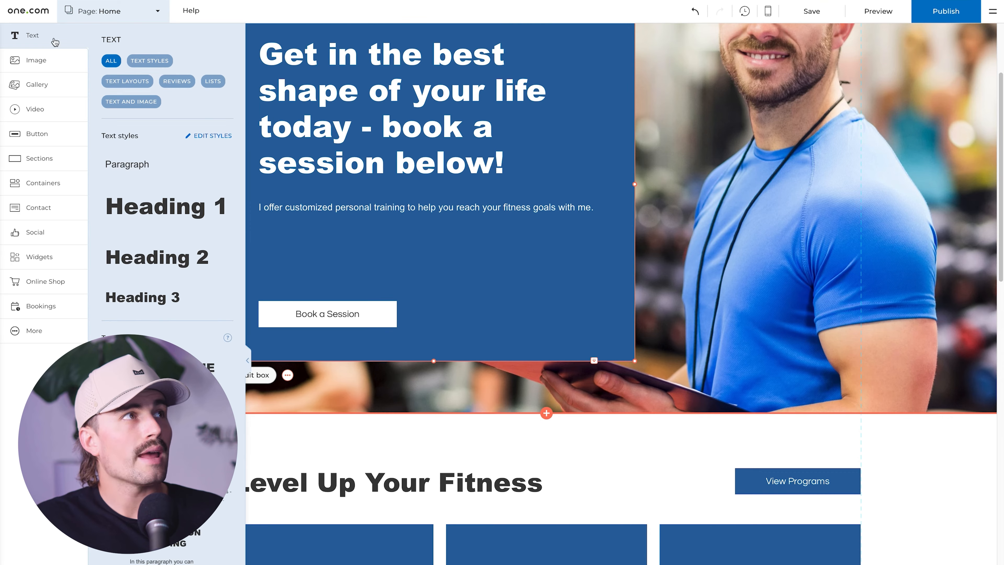
{"action": "scroll", "coordinate": [502, 344], "scroll_direction": "down", "scroll_amount": 5}
{"action": "scroll", "coordinate": [455, 348], "scroll_direction": "down", "scroll_amount": 5}
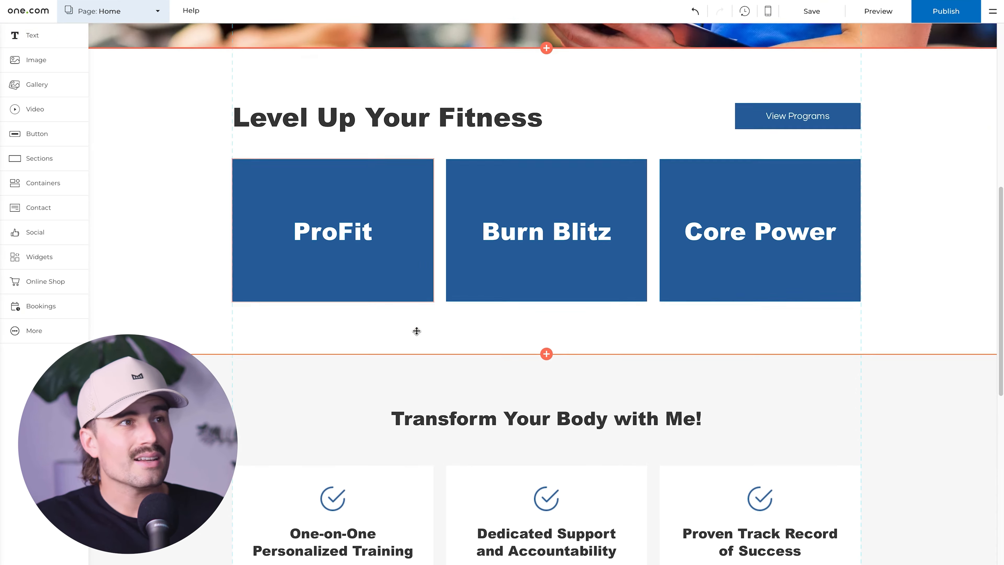
{"action": "scroll", "coordinate": [417, 330], "scroll_direction": "down", "scroll_amount": 12}
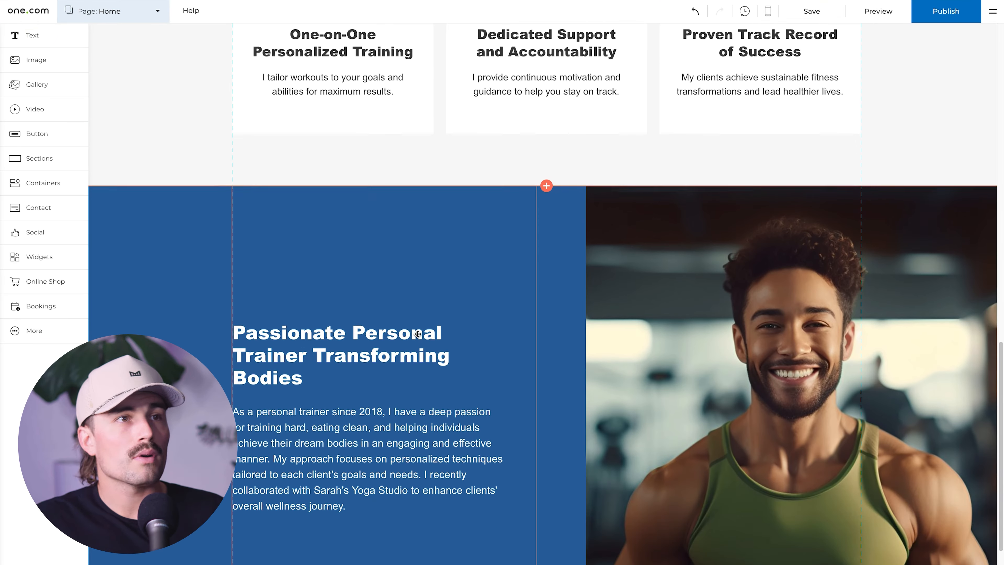
{"action": "scroll", "coordinate": [417, 333], "scroll_direction": "down", "scroll_amount": 2}
{"action": "scroll", "coordinate": [415, 333], "scroll_direction": "down", "scroll_amount": 10}
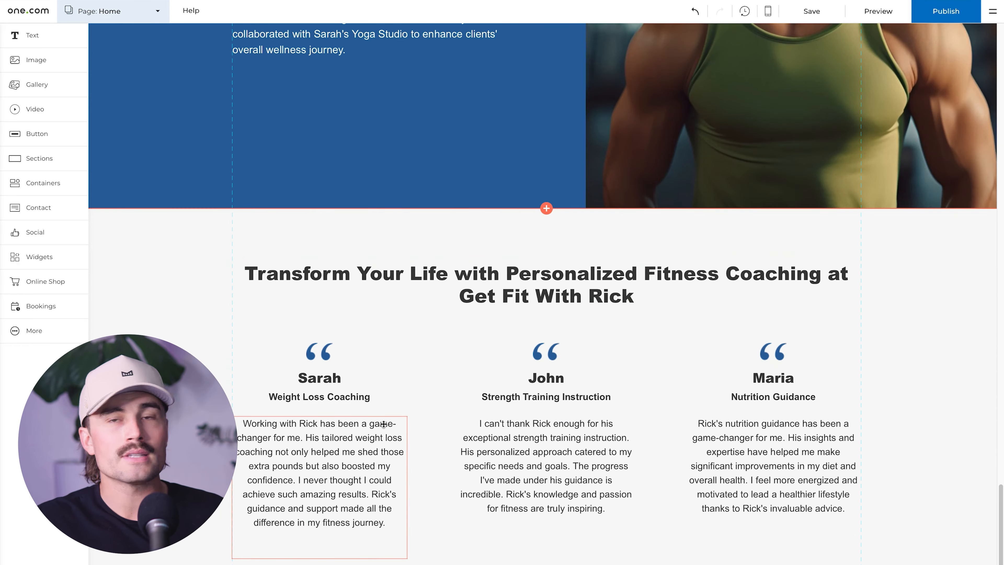
{"action": "scroll", "coordinate": [383, 423], "scroll_direction": "up", "scroll_amount": 20}
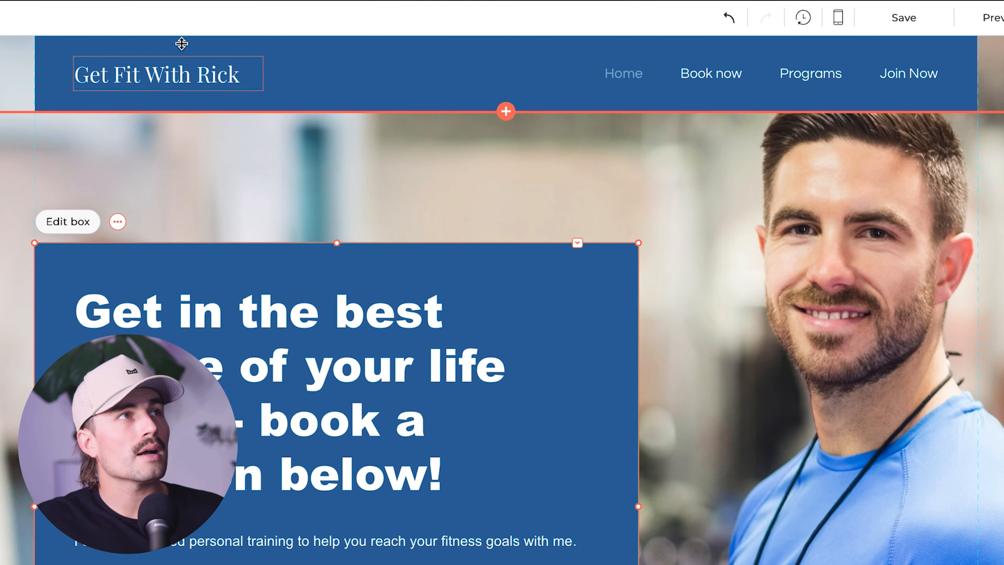
- Change the font of the site title in the header to Arial Black
{"action": "left_click", "coordinate": [131, 79]}
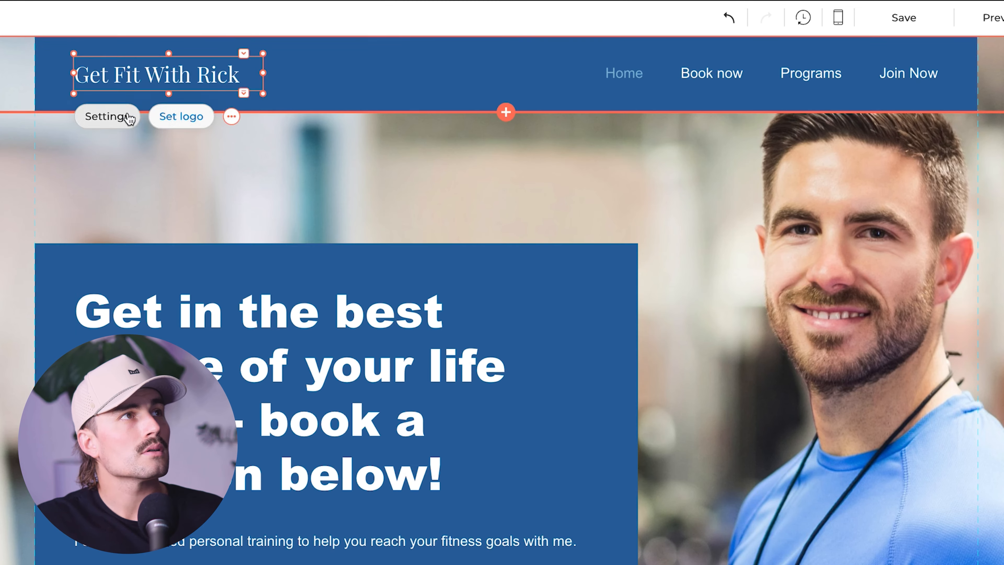
{"action": "left_click", "coordinate": [127, 116]}
{"action": "left_click", "coordinate": [985, 387]}
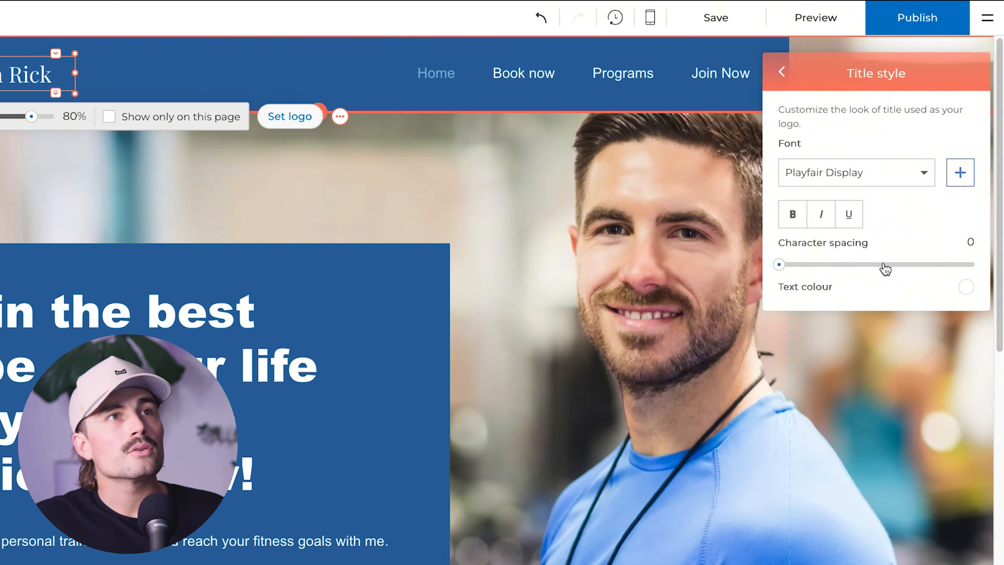
{"action": "left_click", "coordinate": [892, 185]}
{"action": "scroll", "coordinate": [789, 291], "scroll_direction": "up", "scroll_amount": 10}
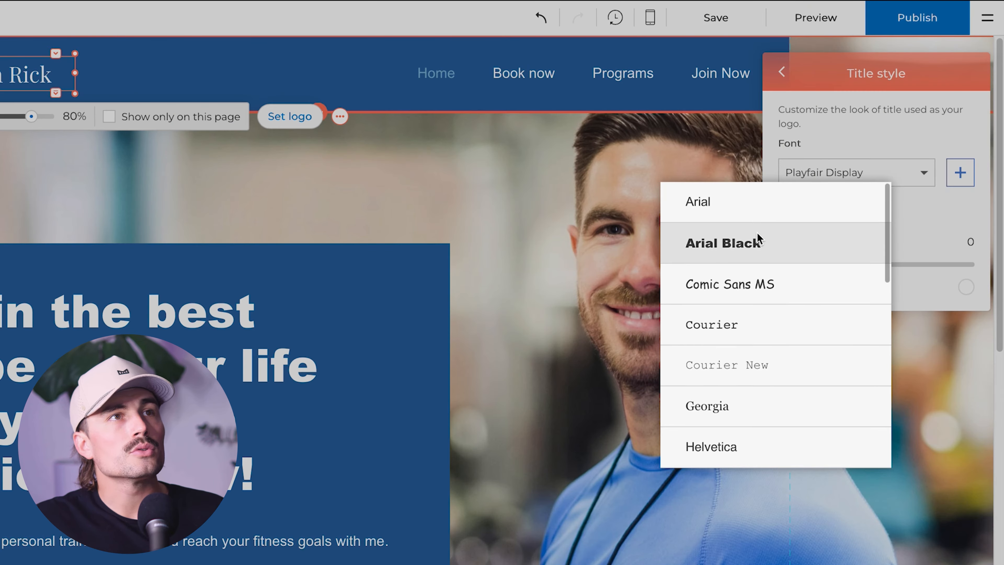
{"action": "left_click", "coordinate": [758, 234]}
{"action": "left_click", "coordinate": [633, 176]}
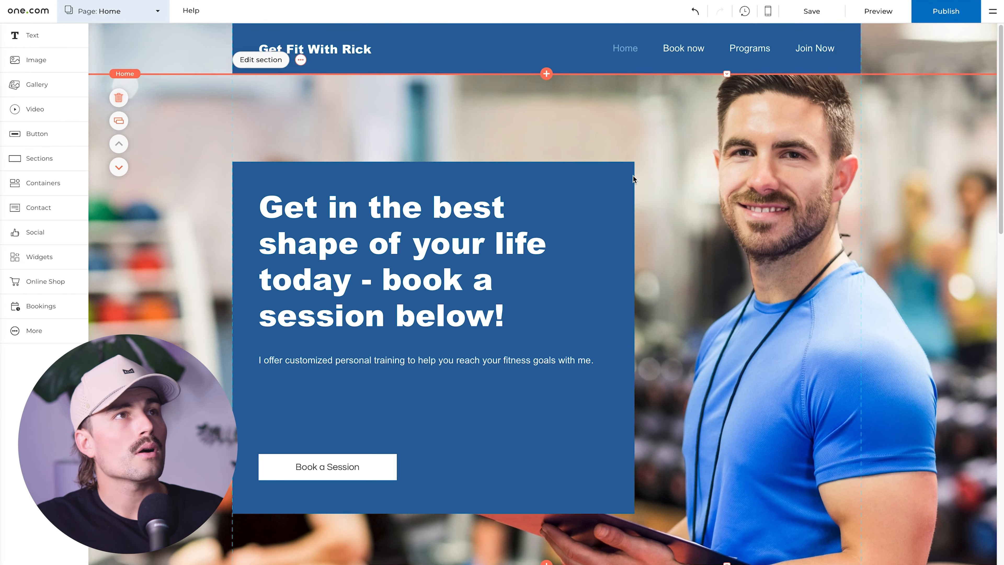
{"action": "left_click", "coordinate": [922, 265]}
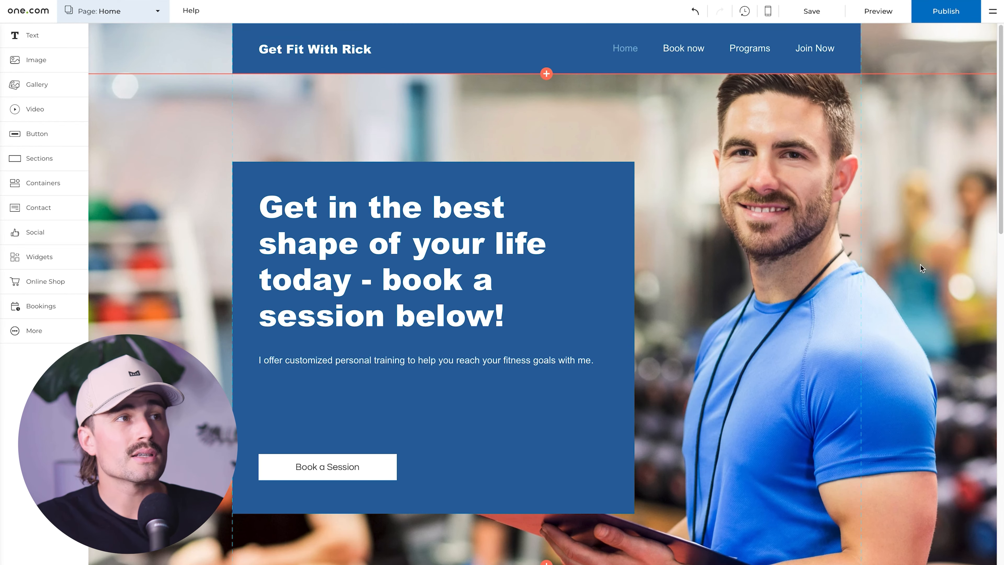
- Insert the predesigned team section with four portrait photos directly below the homepage hero
{"action": "scroll", "coordinate": [920, 265], "scroll_direction": "down", "scroll_amount": 5}
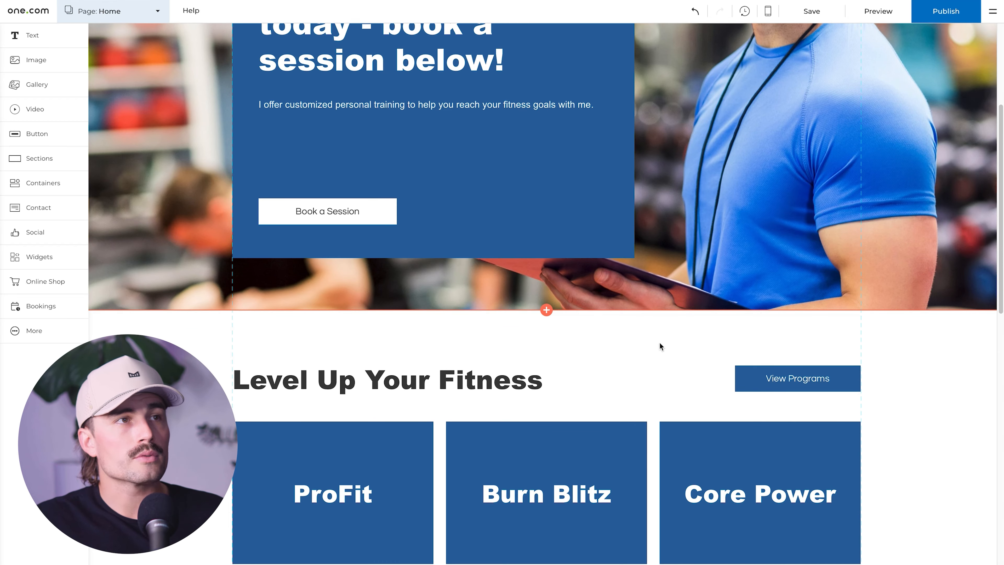
{"action": "scroll", "coordinate": [547, 314], "scroll_direction": "up", "scroll_amount": 1}
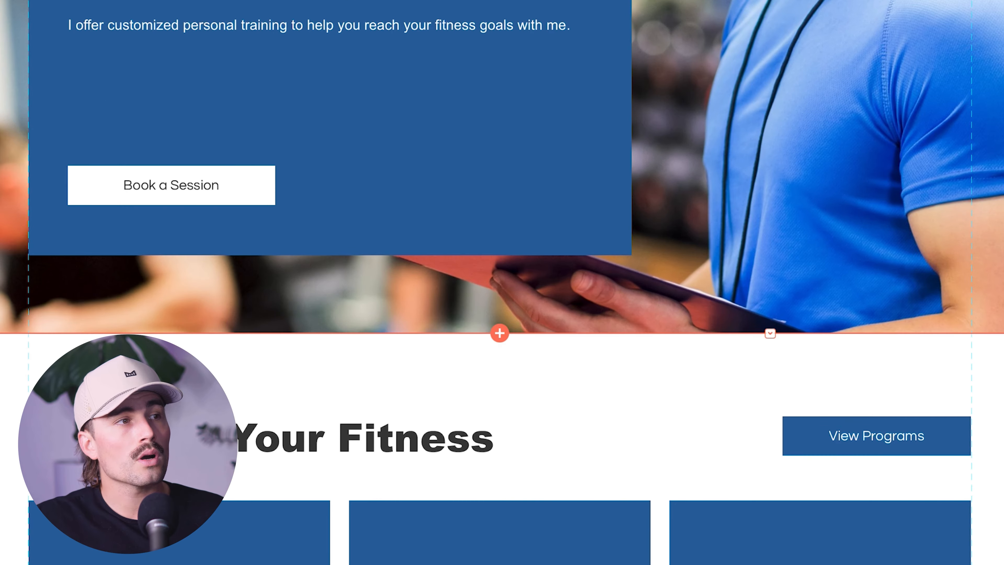
{"action": "left_click", "coordinate": [500, 334]}
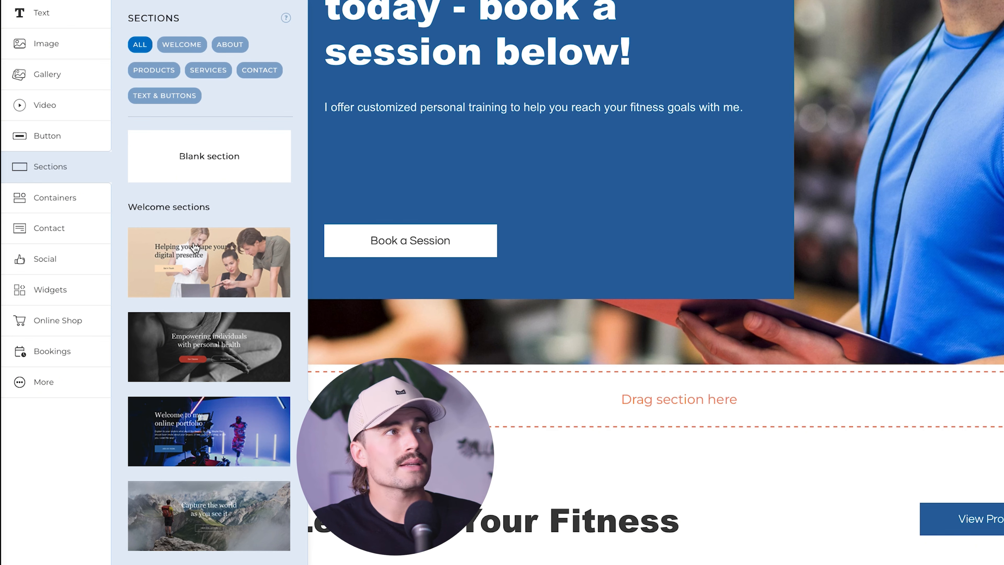
{"action": "scroll", "coordinate": [190, 241], "scroll_direction": "down", "scroll_amount": 10}
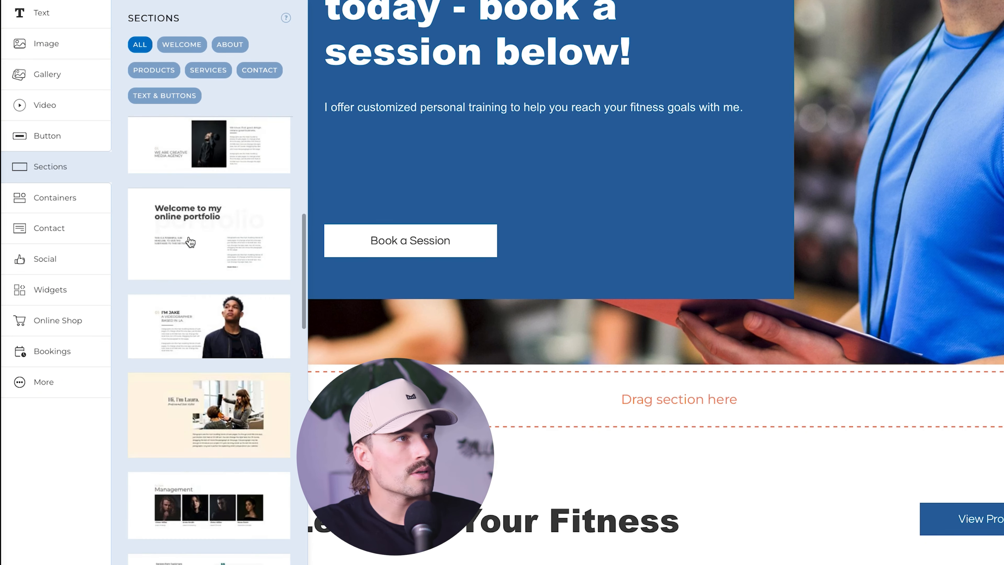
{"action": "scroll", "coordinate": [190, 241], "scroll_direction": "down", "scroll_amount": 15}
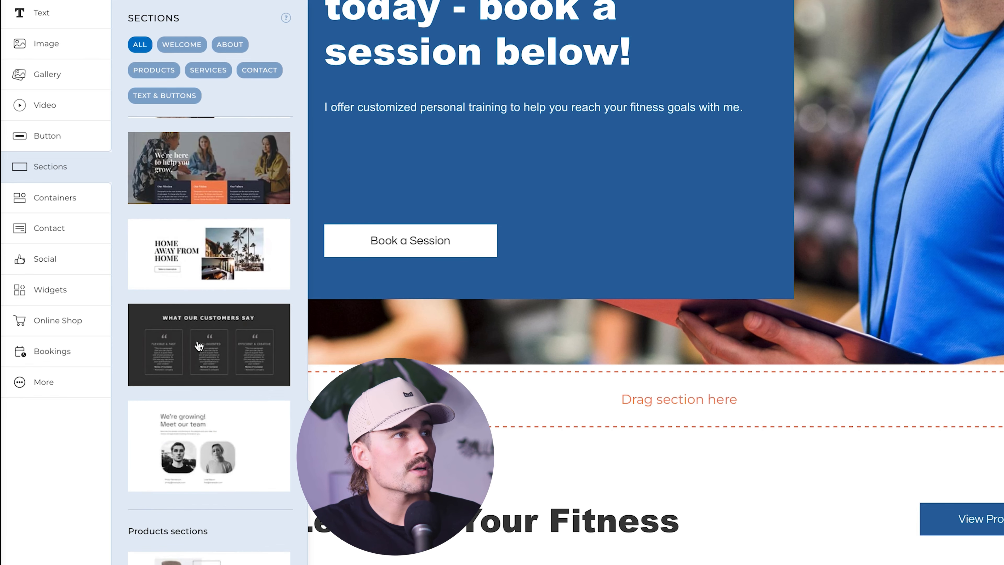
{"action": "scroll", "coordinate": [199, 346], "scroll_direction": "down", "scroll_amount": 15}
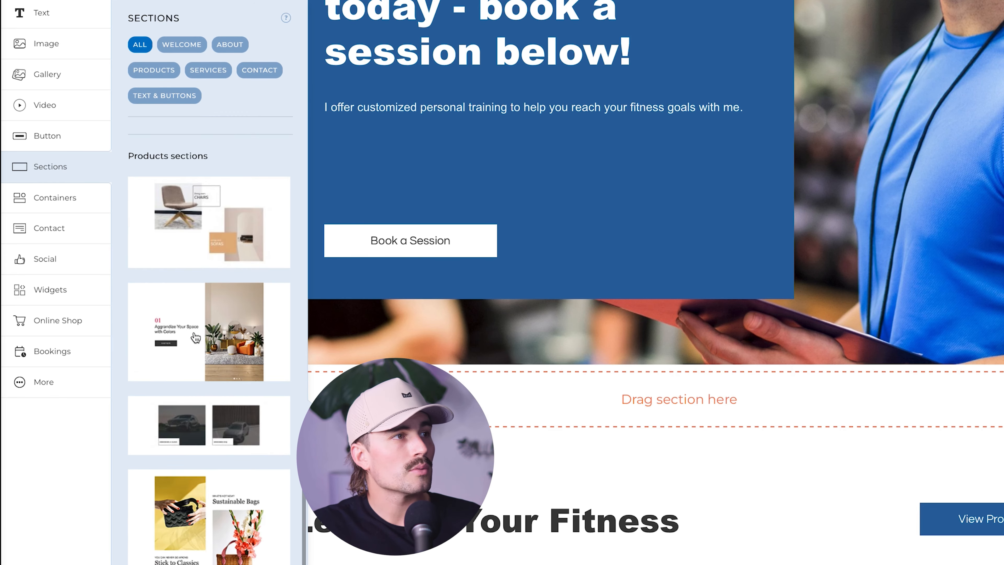
{"action": "scroll", "coordinate": [195, 337], "scroll_direction": "down", "scroll_amount": 15}
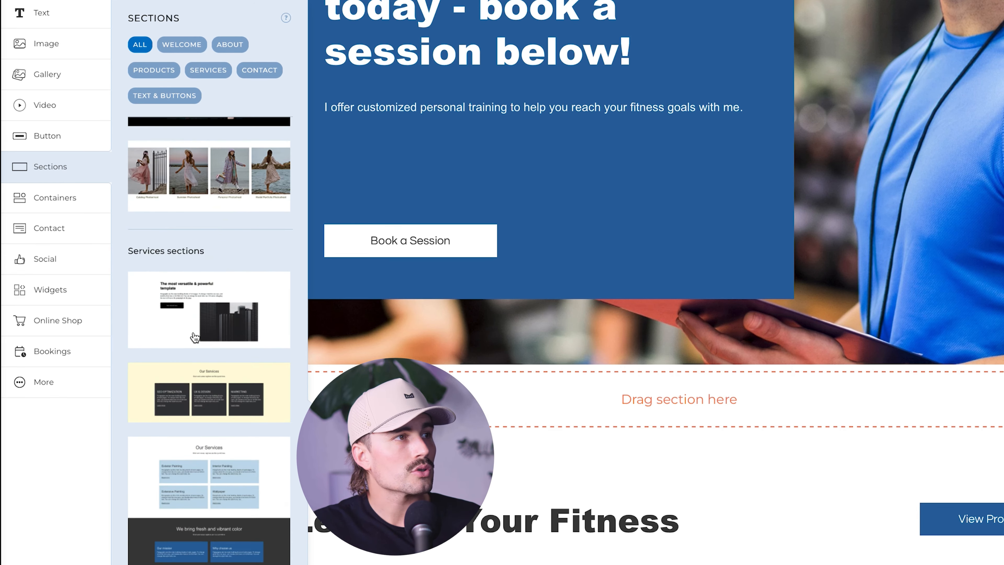
{"action": "scroll", "coordinate": [209, 348], "scroll_direction": "up", "scroll_amount": 1}
{"action": "left_click_drag", "start_coordinate": [208, 227], "coordinate": [680, 399]}
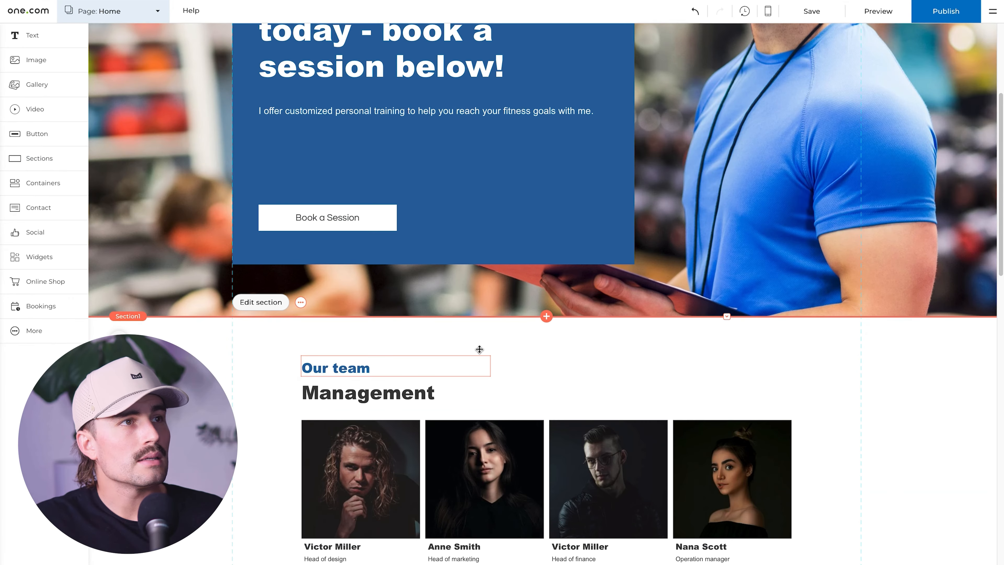
- Replace the "Our team" heading with "See what others are saying" and widen its text box to fit one line
{"action": "double_click", "coordinate": [380, 368]}
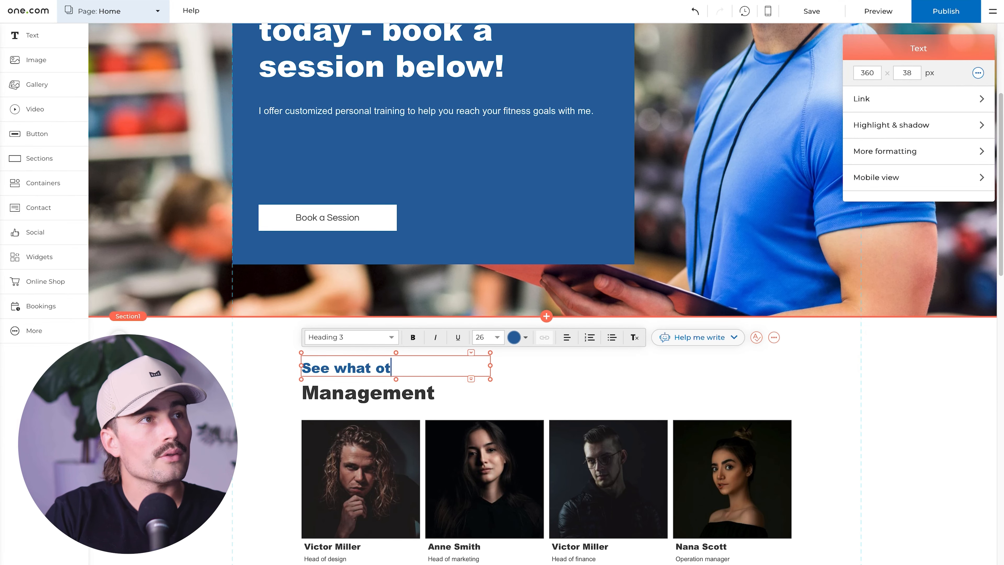
{"action": "type", "text": "See what others are saying"}
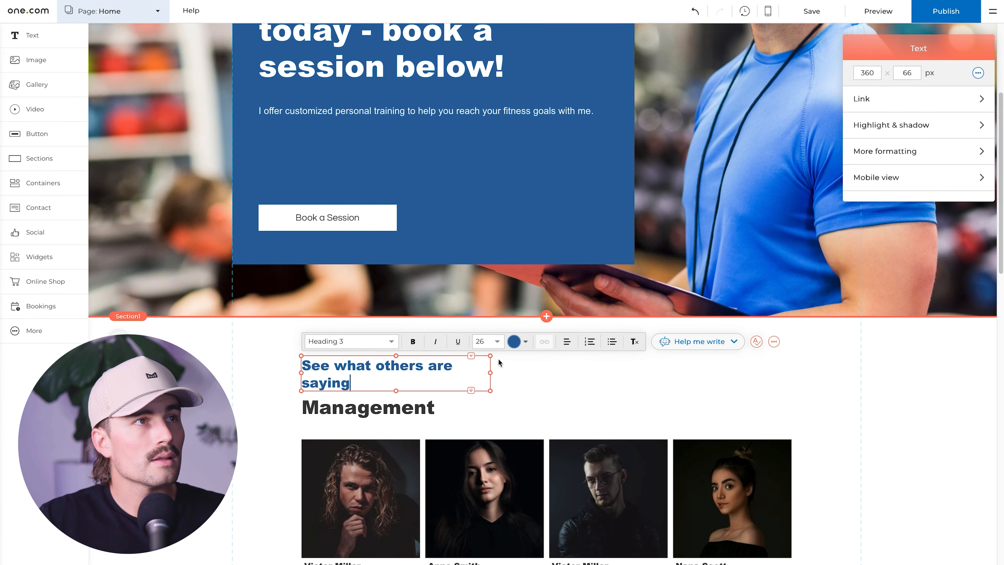
{"action": "left_click_drag", "start_coordinate": [492, 373], "coordinate": [561, 372]}
- Delete the "Management" heading and add an ellipsis to the end of the "See what others are saying" heading
{"action": "left_click", "coordinate": [414, 407]}
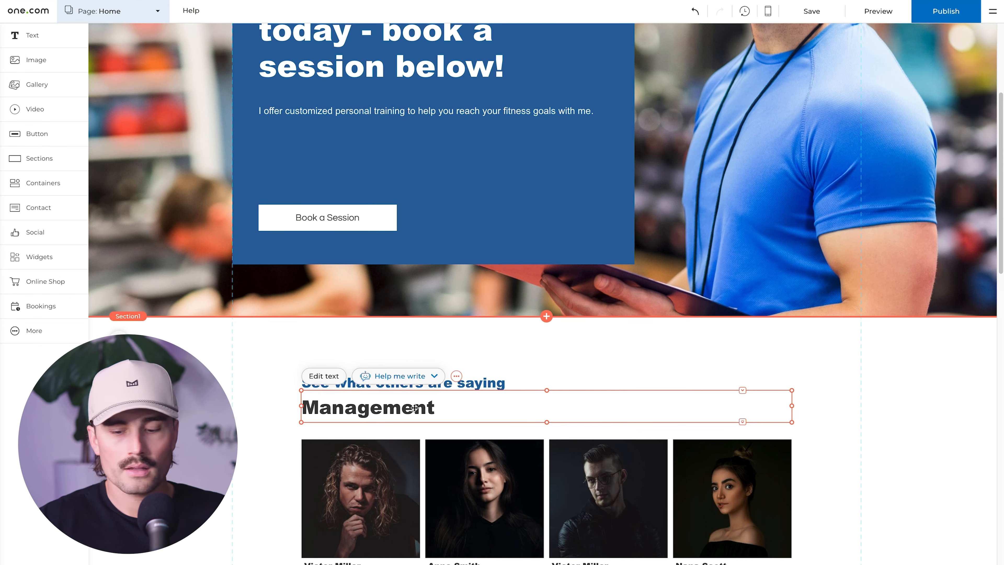
{"action": "key", "text": "Delete"}
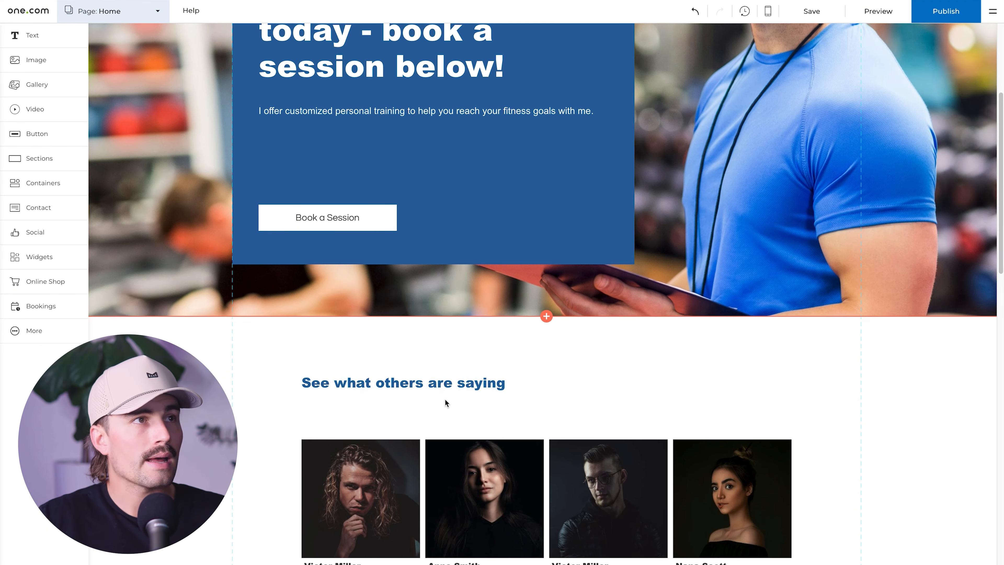
{"action": "double_click", "coordinate": [507, 381]}
{"action": "left_click", "coordinate": [509, 382]}
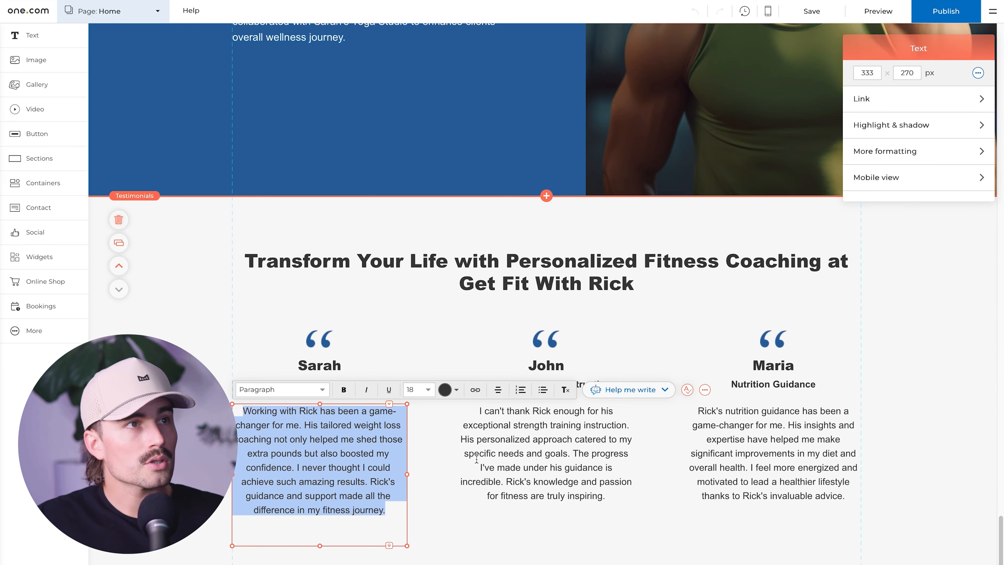
- Copy the strength training testimonial text from the Testimonials section and return to the new portrait section
{"action": "left_click", "coordinate": [476, 459]}
{"action": "left_click", "coordinate": [476, 459]}
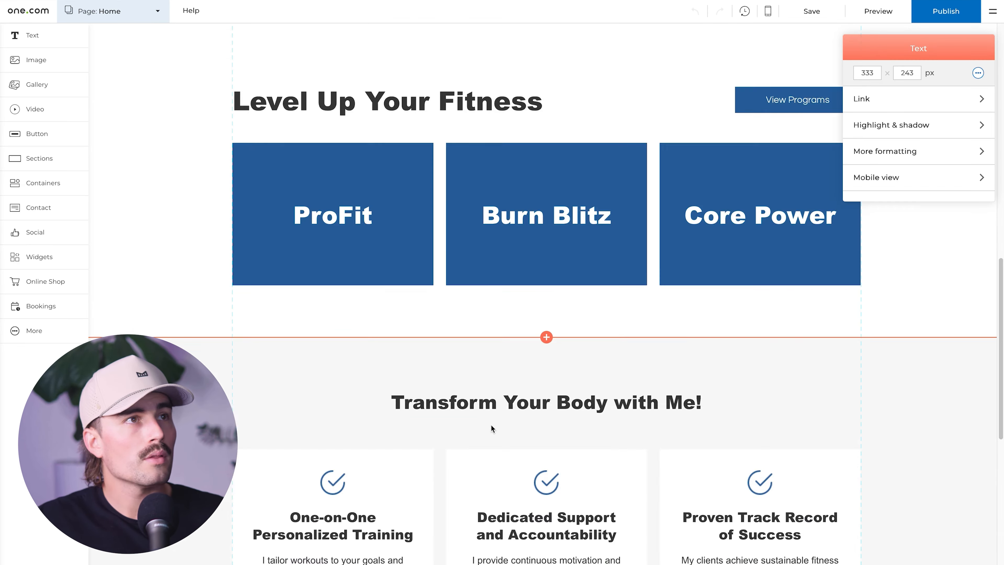
{"action": "scroll", "coordinate": [490, 426], "scroll_direction": "up", "scroll_amount": 10}
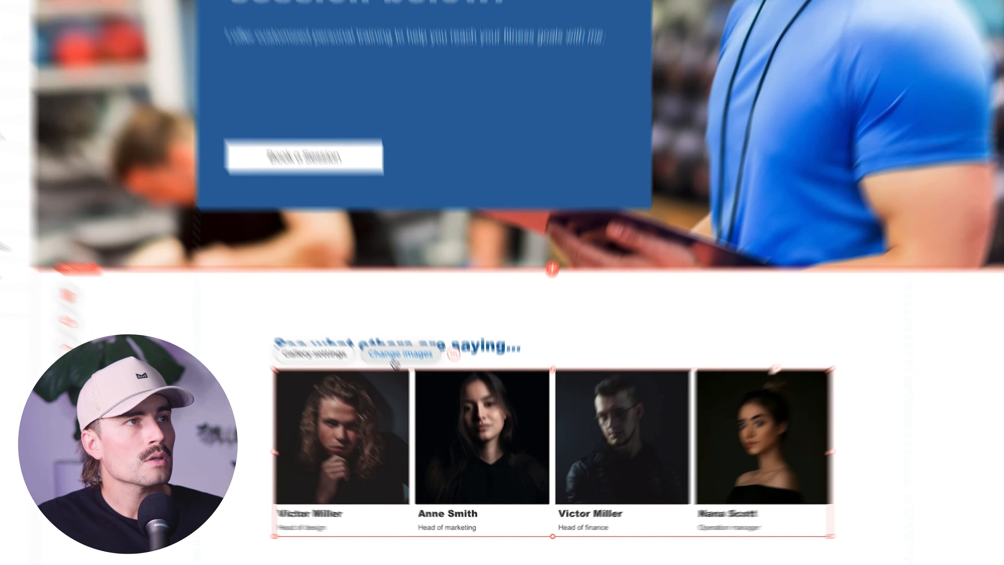
- Replace the first gallery image's description with the nutrition guidance testimonial and save the gallery
{"action": "left_click", "coordinate": [399, 351]}
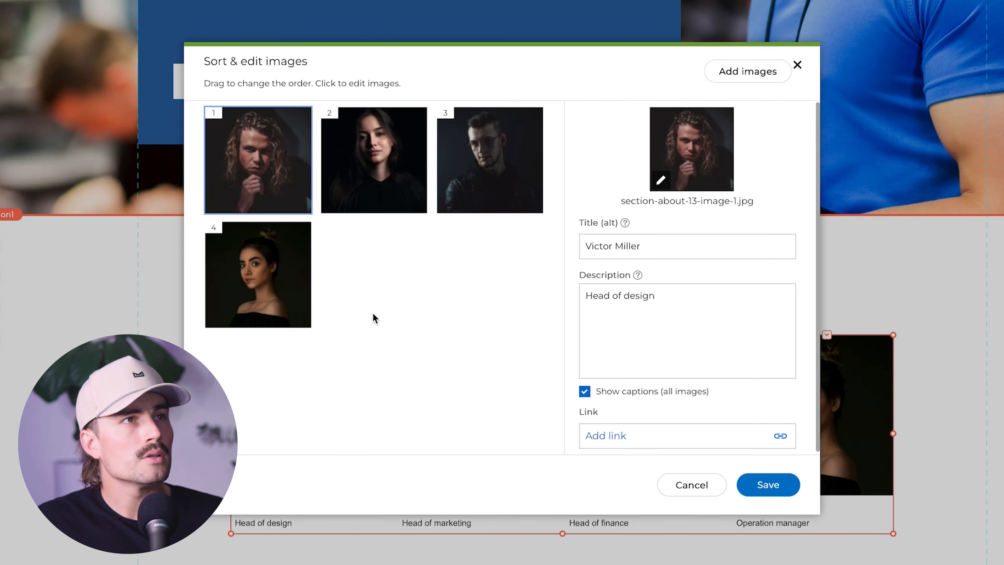
{"action": "triple_click", "coordinate": [657, 332]}
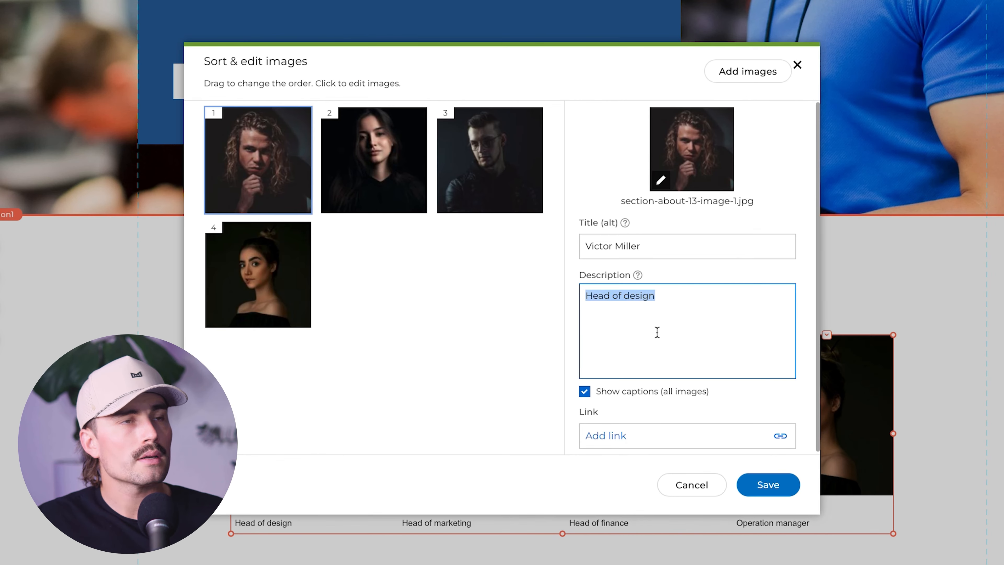
{"action": "type", "text": "Rick's nutrition guidance has been a game-changer for me. His insights and expertise have helped me make significant improvements in my diet and overall health. I feel more energized and motivated to lead a healthier lifestyle thanks to Rick's invaluable advice."}
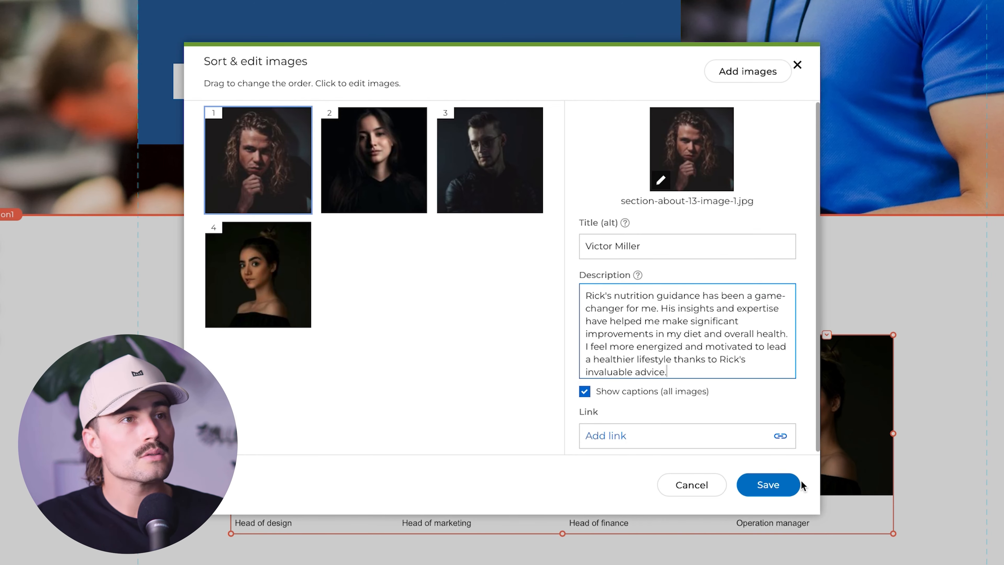
{"action": "left_click", "coordinate": [768, 484]}
- Replace the second gallery image's description with the strength training testimonial
{"action": "left_click", "coordinate": [382, 317]}
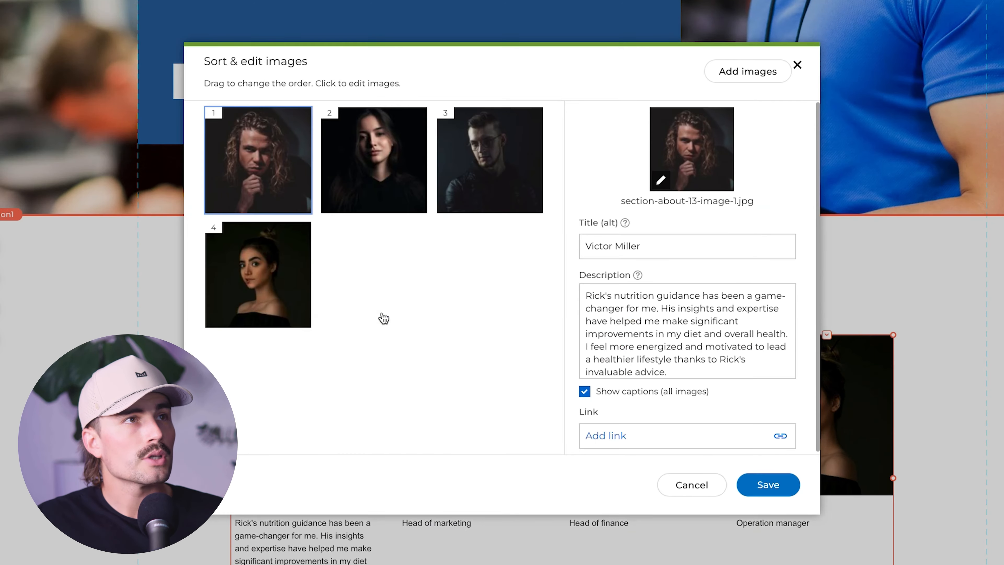
{"action": "left_click", "coordinate": [411, 204]}
{"action": "triple_click", "coordinate": [687, 350]}
{"action": "key", "text": "super+shift+v"}
{"action": "key", "text": "Return"}
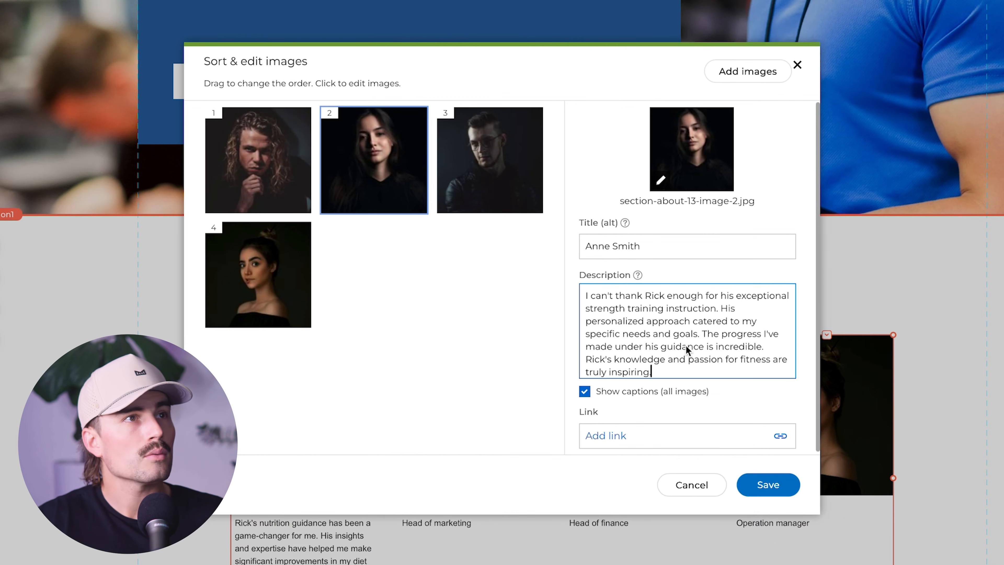
- Replace the third gallery image's description with the weight loss coaching testimonial and save the gallery
{"action": "left_click", "coordinate": [490, 162]}
{"action": "triple_click", "coordinate": [665, 306]}
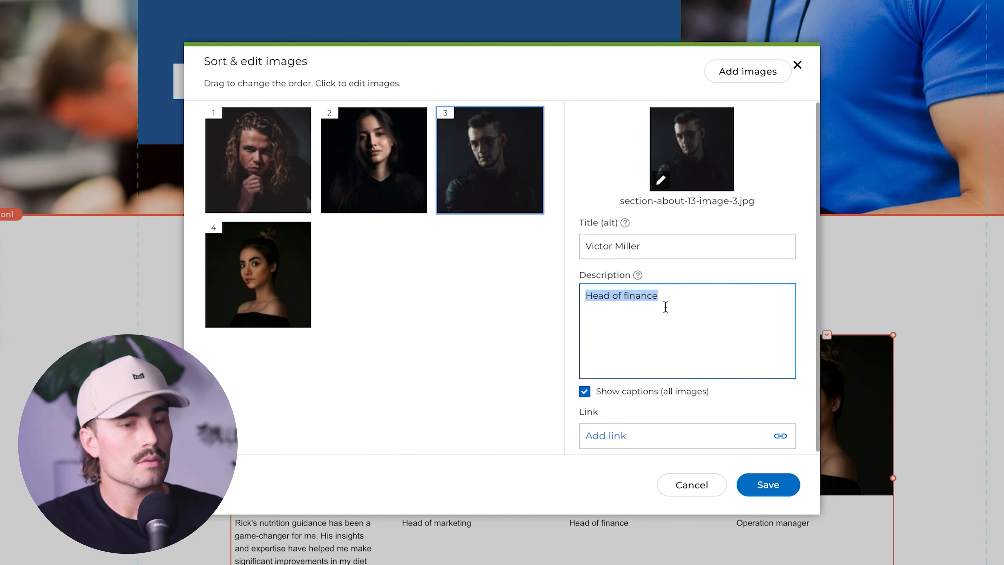
{"action": "key", "text": "super+shift+v"}
{"action": "key", "text": "Return"}
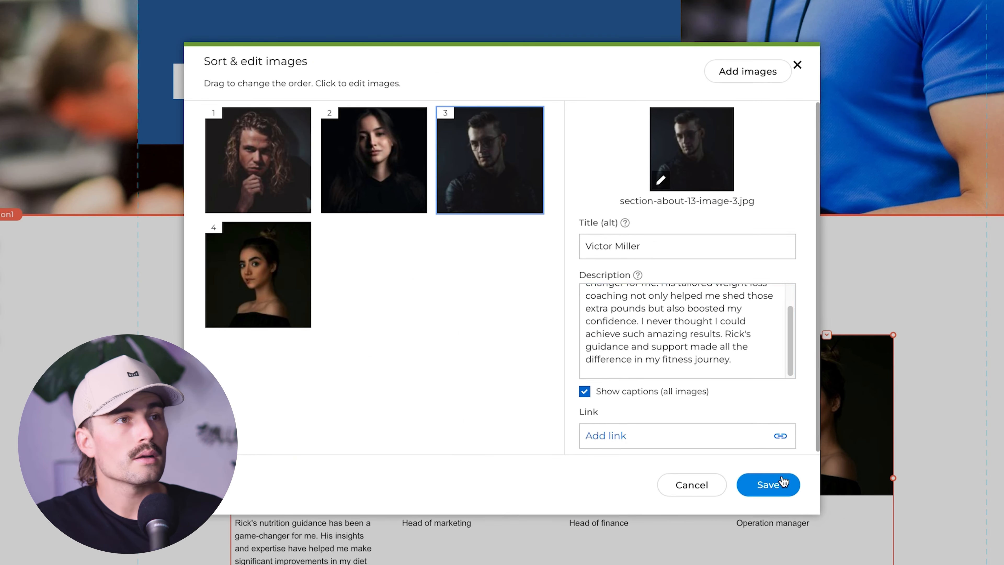
{"action": "left_click", "coordinate": [778, 484]}
- Remove the fourth portrait from the gallery images and save the change
{"action": "left_click", "coordinate": [410, 318]}
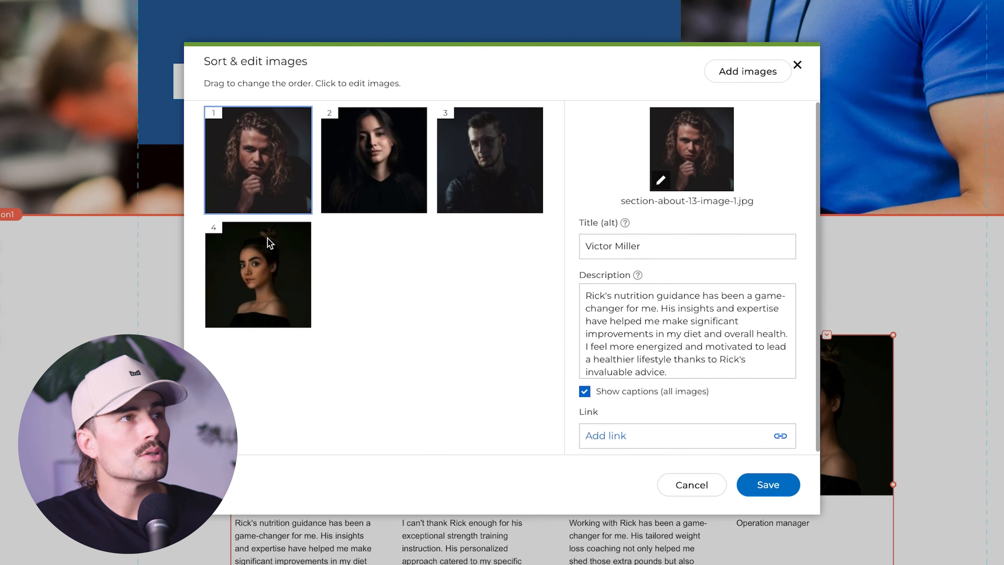
{"action": "mouse_move", "coordinate": [240, 282]}
{"action": "left_click", "coordinate": [221, 312]}
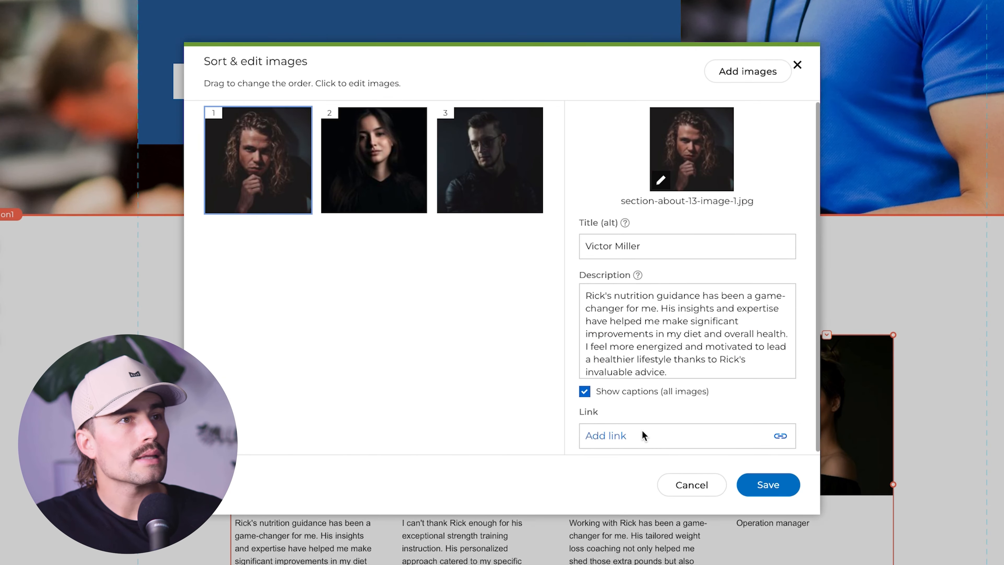
{"action": "left_click", "coordinate": [758, 487]}
- Set the portrait gallery to 3 columns
{"action": "left_click", "coordinate": [289, 314]}
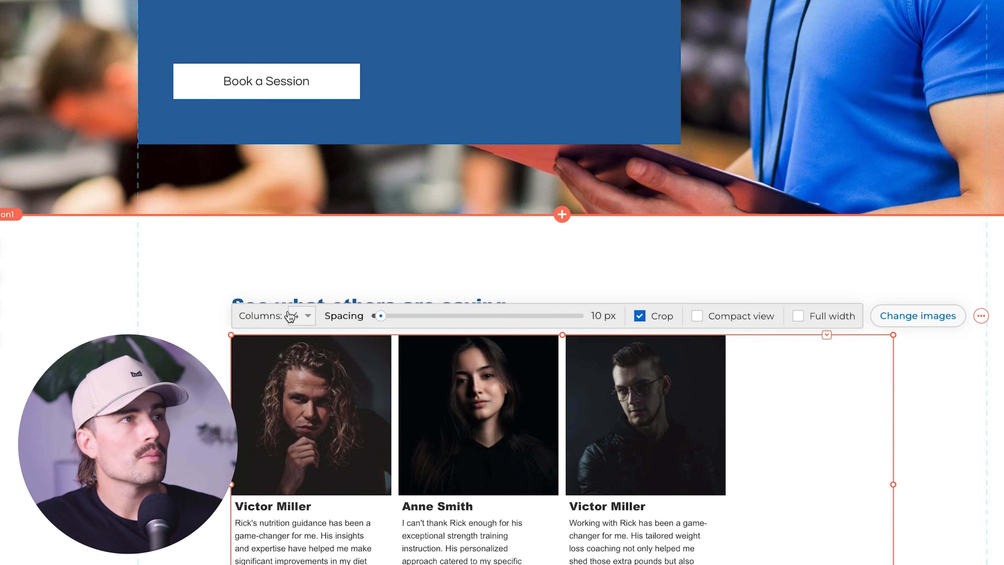
{"action": "left_click", "coordinate": [301, 315]}
{"action": "left_click", "coordinate": [297, 391]}
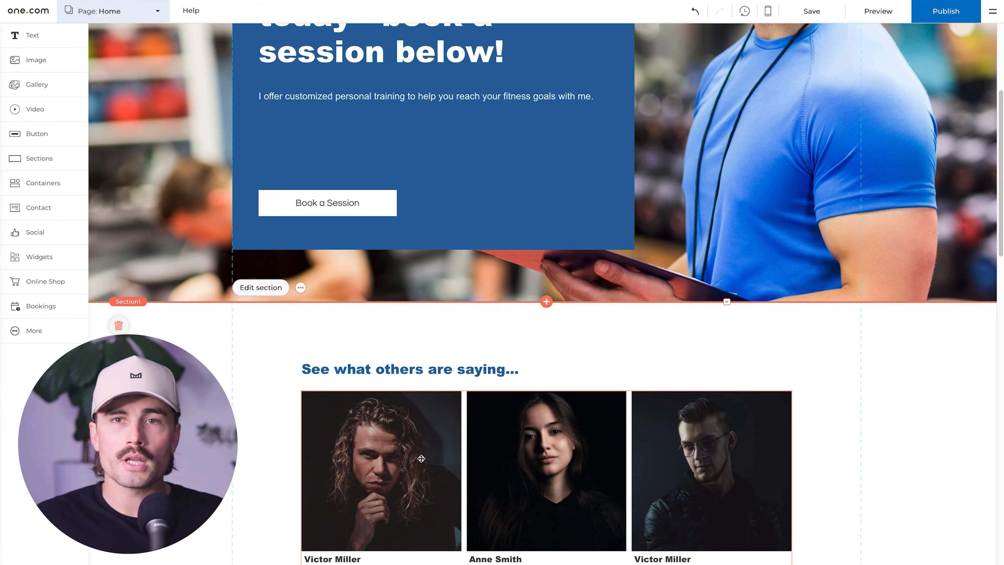
- Delete the original Testimonials section near the end of the homepage and check the new testimonial section
{"action": "scroll", "coordinate": [420, 462], "scroll_direction": "down", "scroll_amount": 1}
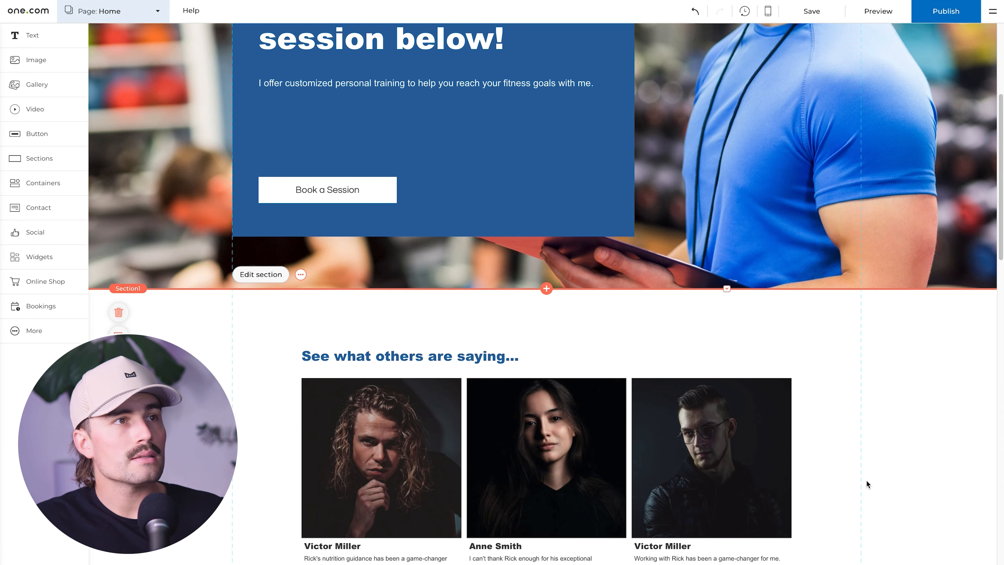
{"action": "scroll", "coordinate": [866, 479], "scroll_direction": "up", "scroll_amount": 7}
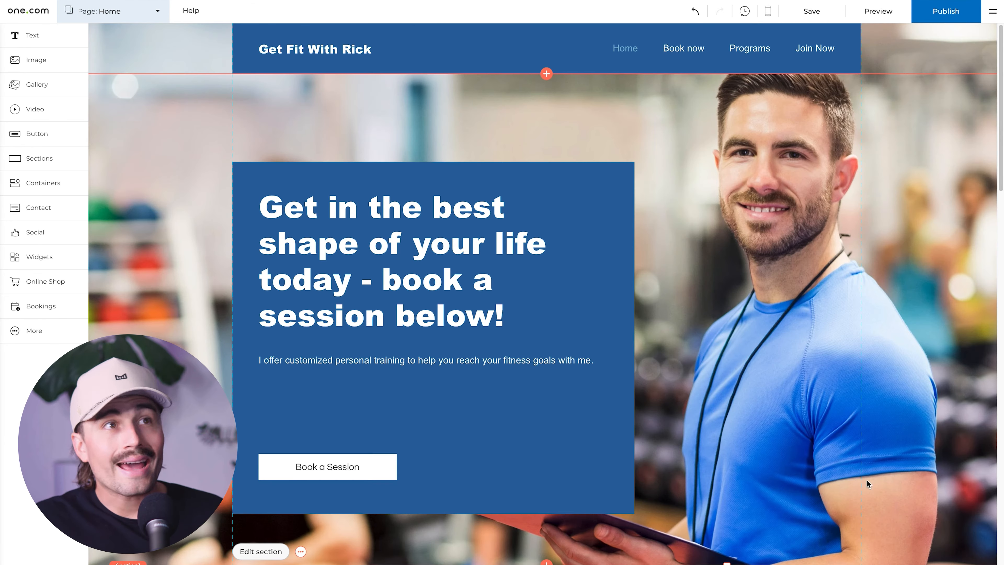
{"action": "scroll", "coordinate": [922, 479], "scroll_direction": "down", "scroll_amount": 10}
{"action": "scroll", "coordinate": [921, 478], "scroll_direction": "down", "scroll_amount": 20}
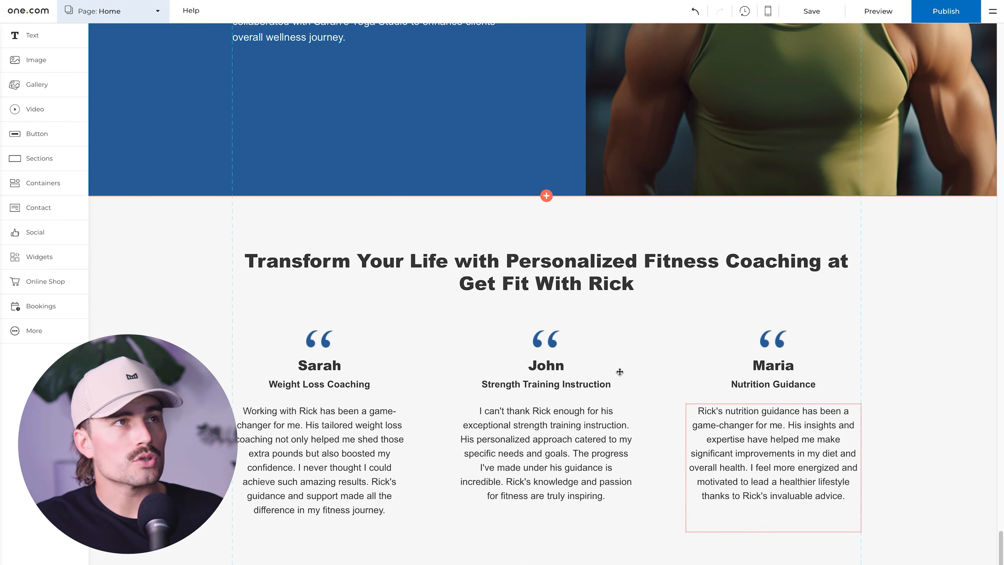
{"action": "scroll", "coordinate": [563, 342], "scroll_direction": "up", "scroll_amount": 1}
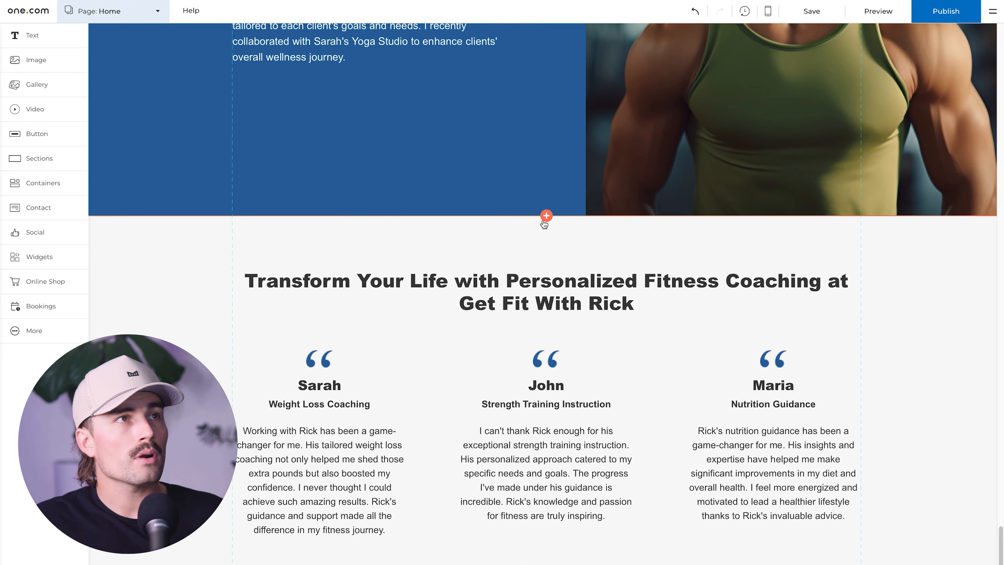
{"action": "left_click", "coordinate": [119, 239]}
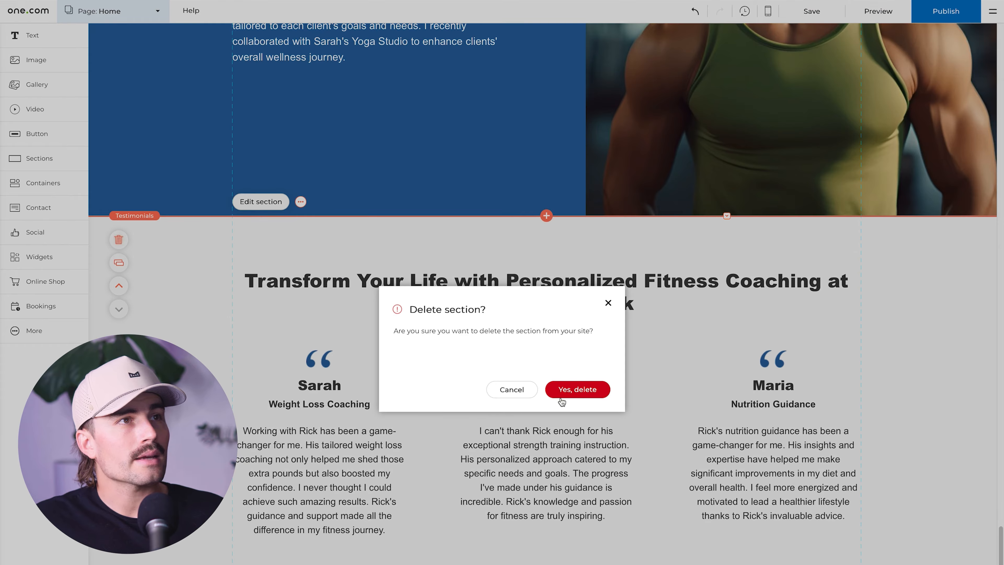
{"action": "left_click", "coordinate": [566, 391]}
{"action": "scroll", "coordinate": [697, 452], "scroll_direction": "down", "scroll_amount": 10}
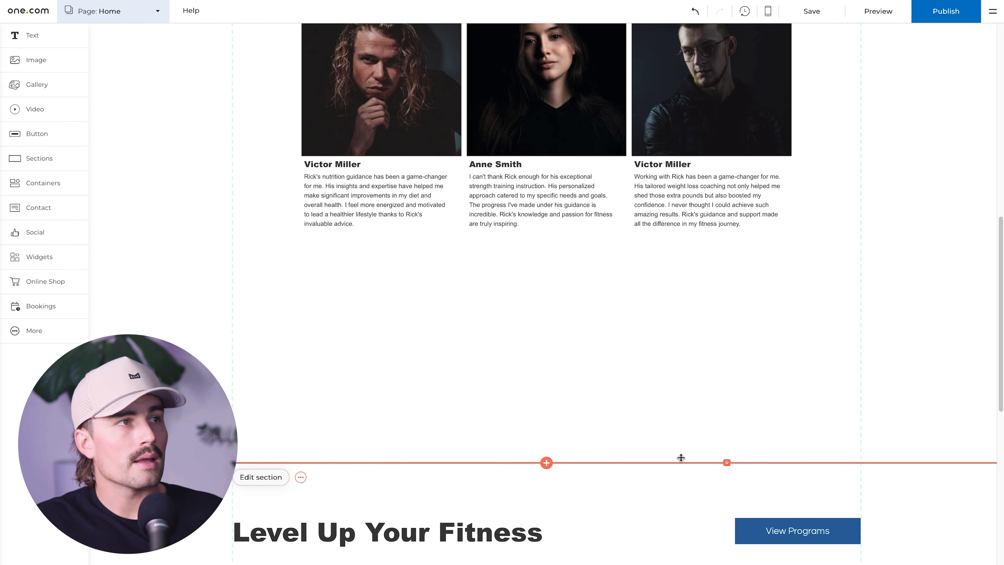
{"action": "scroll", "coordinate": [721, 464], "scroll_direction": "up", "scroll_amount": 7}
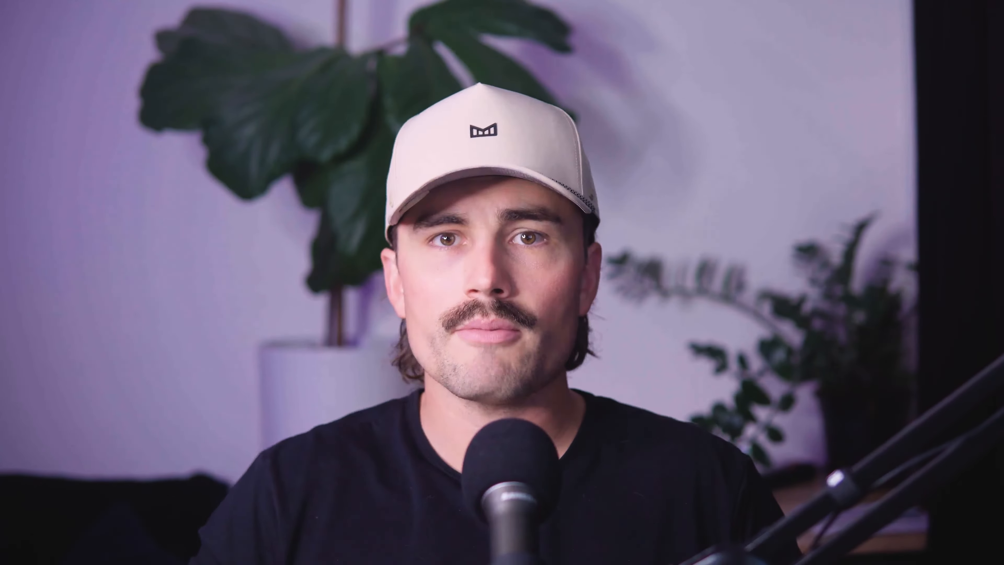
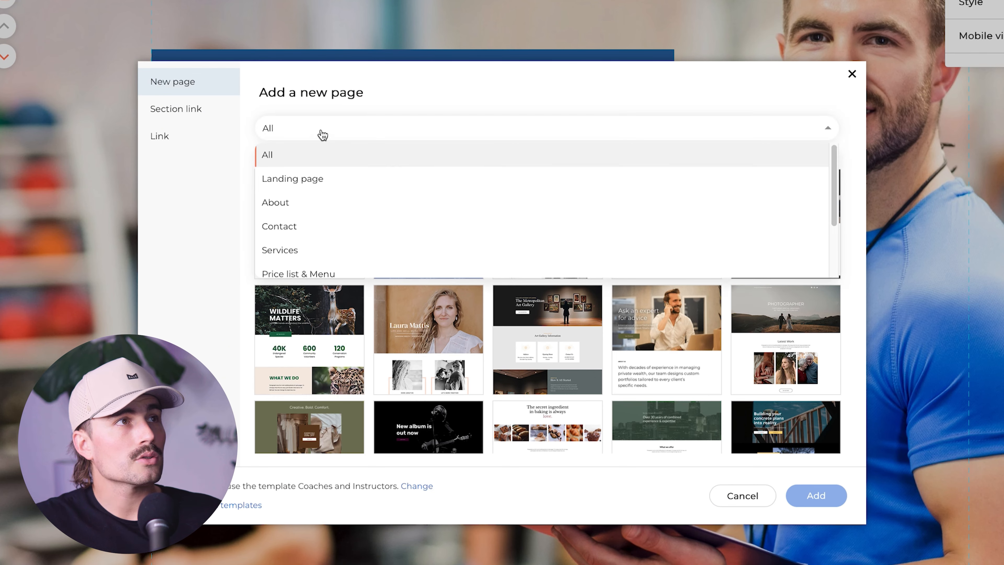
- Add a new page from the About layouts using the "Our Branding Story" design, saving the changes to Home
{"action": "left_click", "coordinate": [305, 202]}
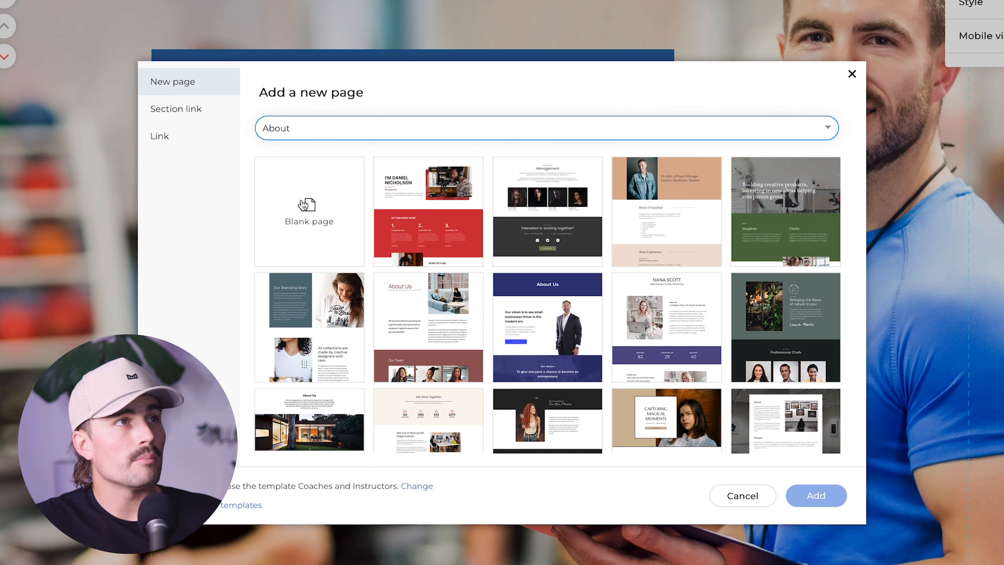
{"action": "scroll", "coordinate": [493, 217], "scroll_direction": "down", "scroll_amount": 2}
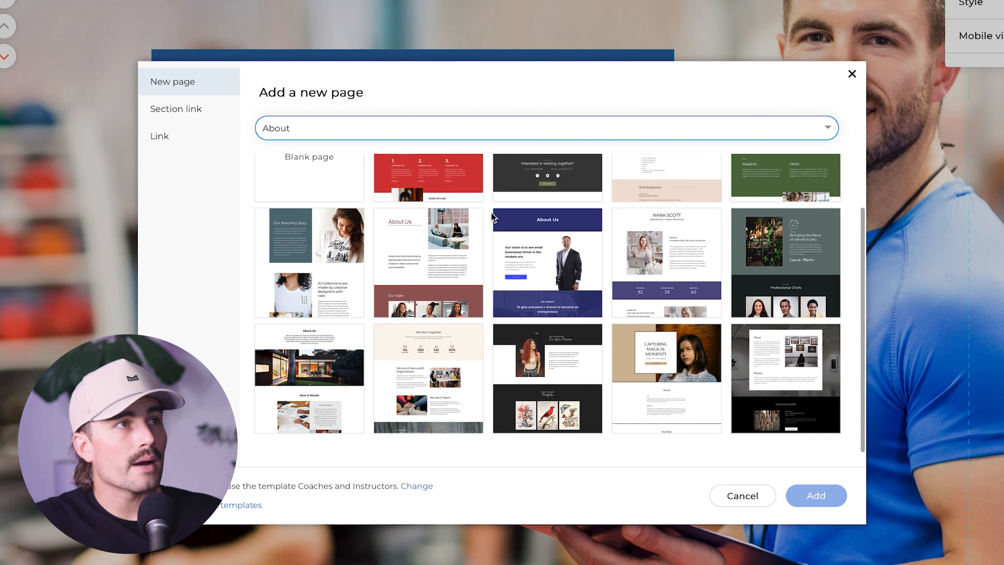
{"action": "scroll", "coordinate": [493, 216], "scroll_direction": "up", "scroll_amount": 2}
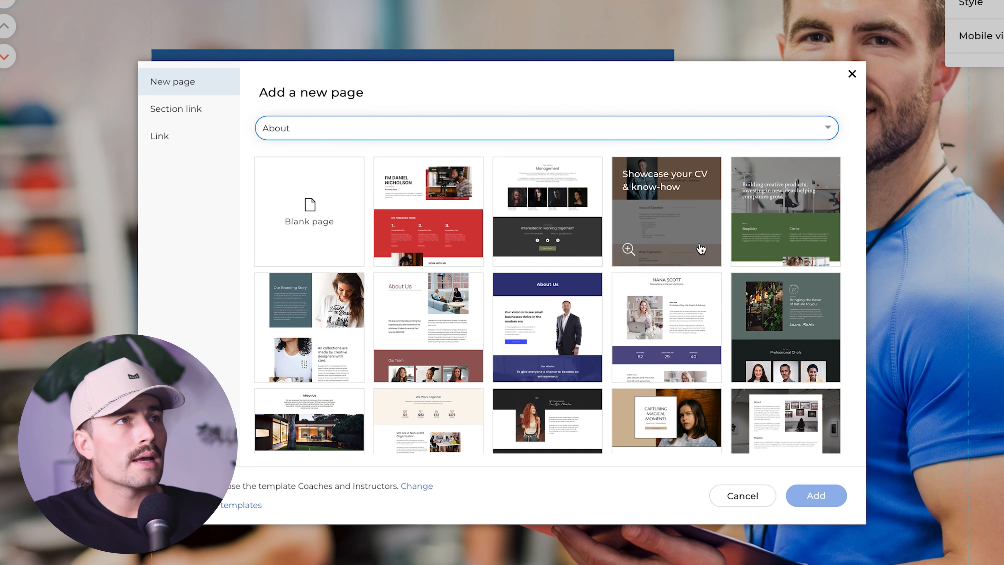
{"action": "scroll", "coordinate": [699, 247], "scroll_direction": "down", "scroll_amount": 2}
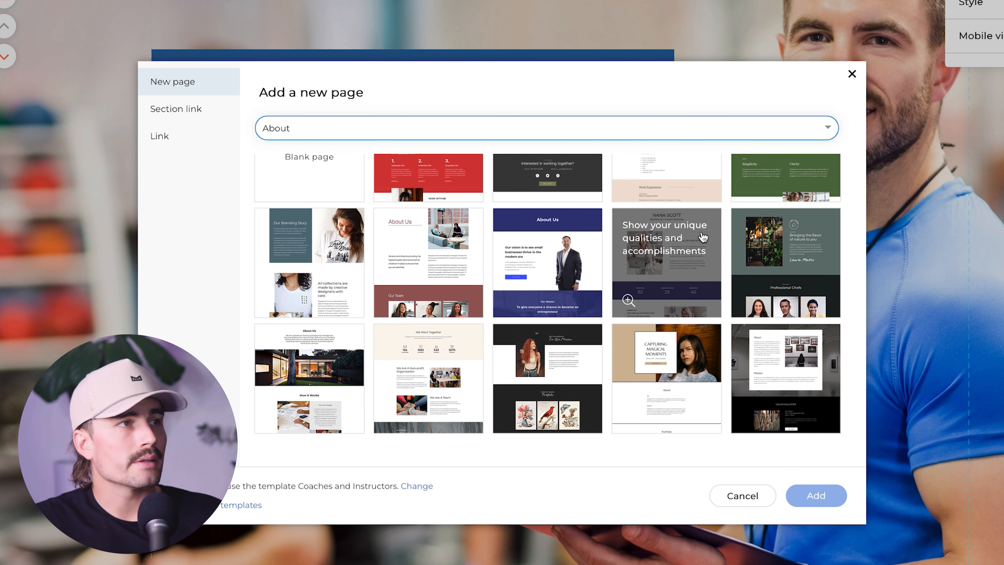
{"action": "left_click", "coordinate": [304, 265]}
{"action": "left_click", "coordinate": [823, 500]}
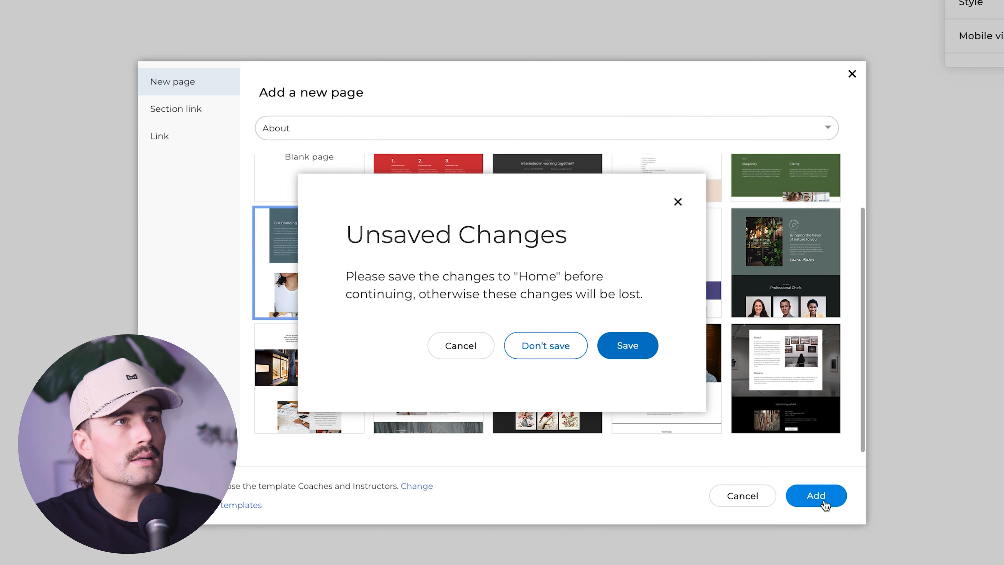
{"action": "left_click", "coordinate": [615, 353]}
- Name the new page "About me" and create it
{"action": "type", "text": "A"}
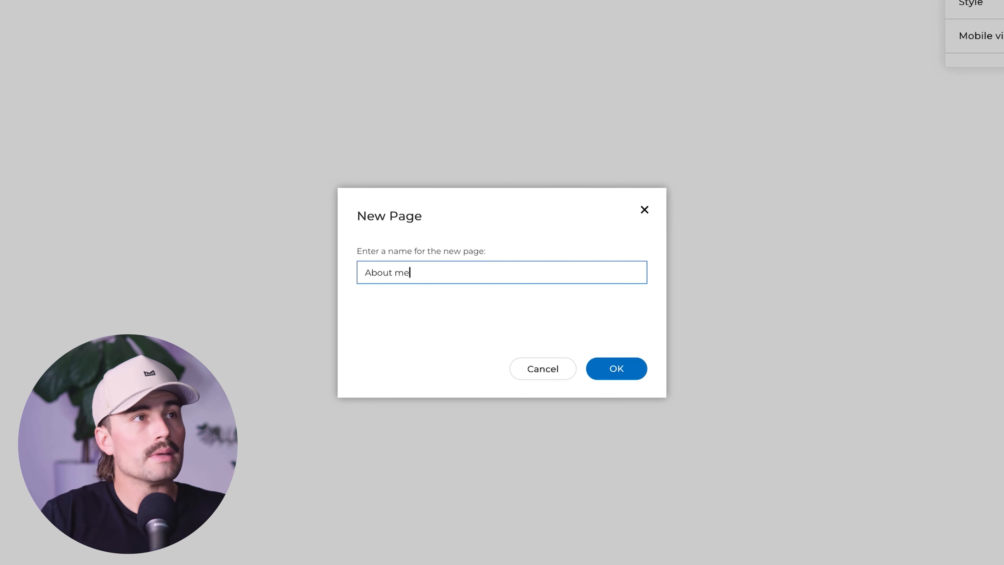
{"action": "type", "text": "bout me"}
{"action": "left_click", "coordinate": [637, 377]}
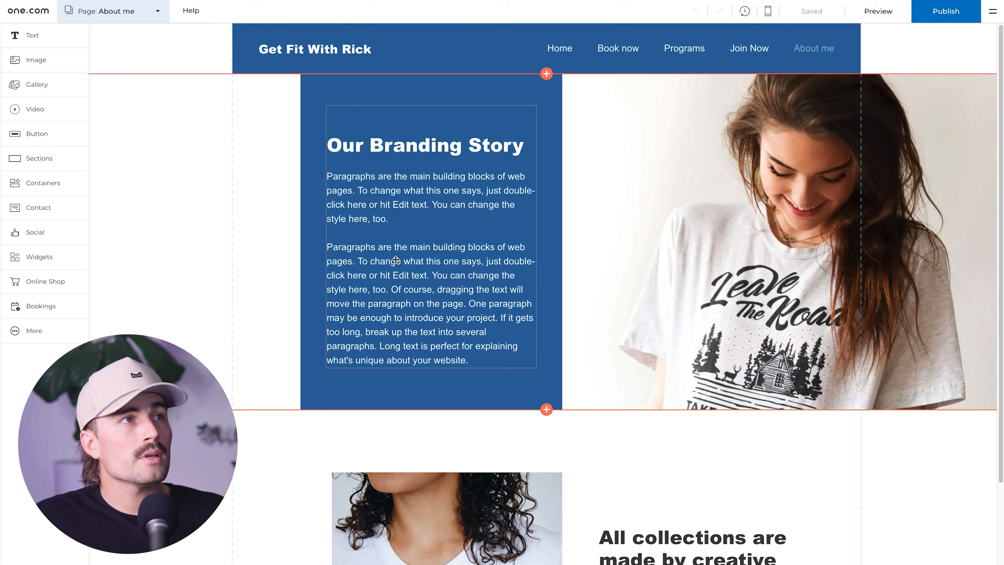
- Open the "Our Branding Story" text for editing and select its body paragraphs below the heading
{"action": "left_click", "coordinate": [395, 260]}
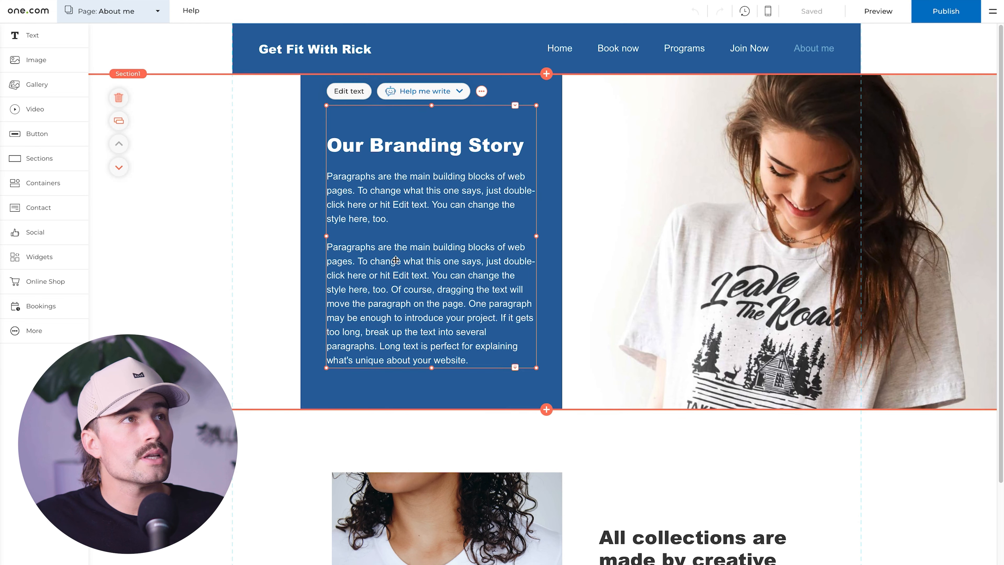
{"action": "left_click", "coordinate": [350, 94]}
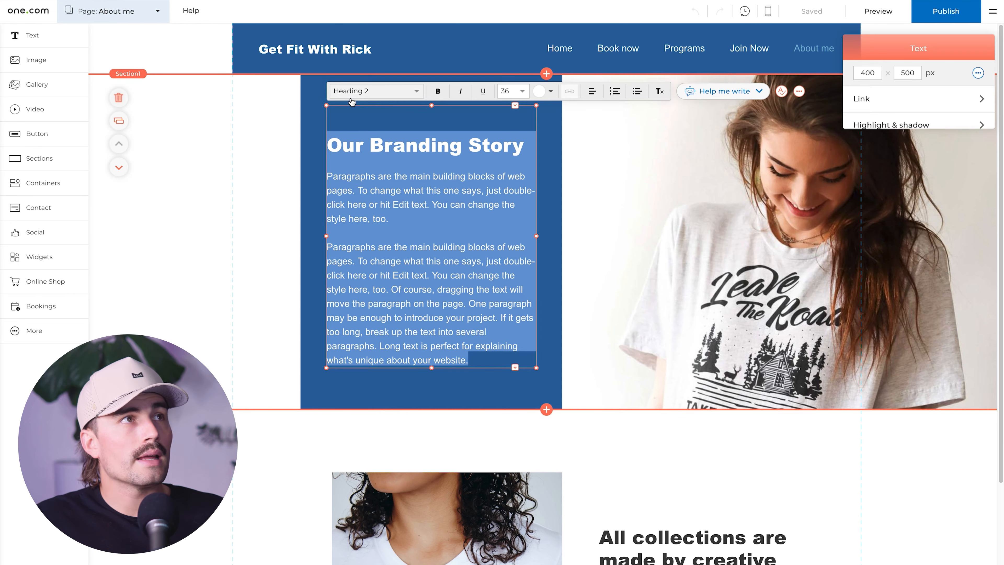
{"action": "left_click", "coordinate": [402, 246]}
{"action": "left_click_drag", "start_coordinate": [473, 360], "coordinate": [327, 169]}
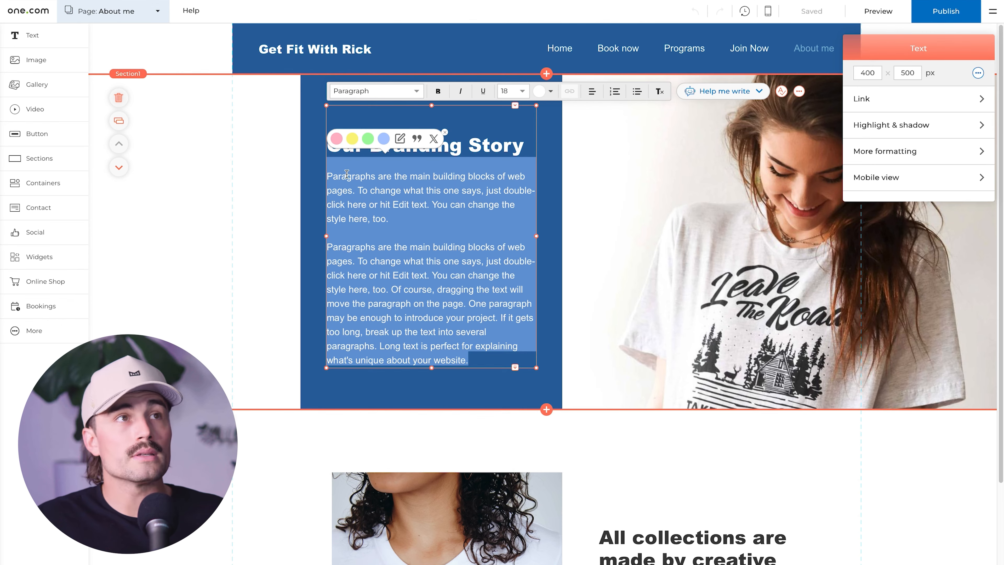
- Remove the background photo of the woman in the T-shirt from the "Our Branding Story" section
{"action": "left_click", "coordinate": [611, 363]}
{"action": "left_click", "coordinate": [888, 258]}
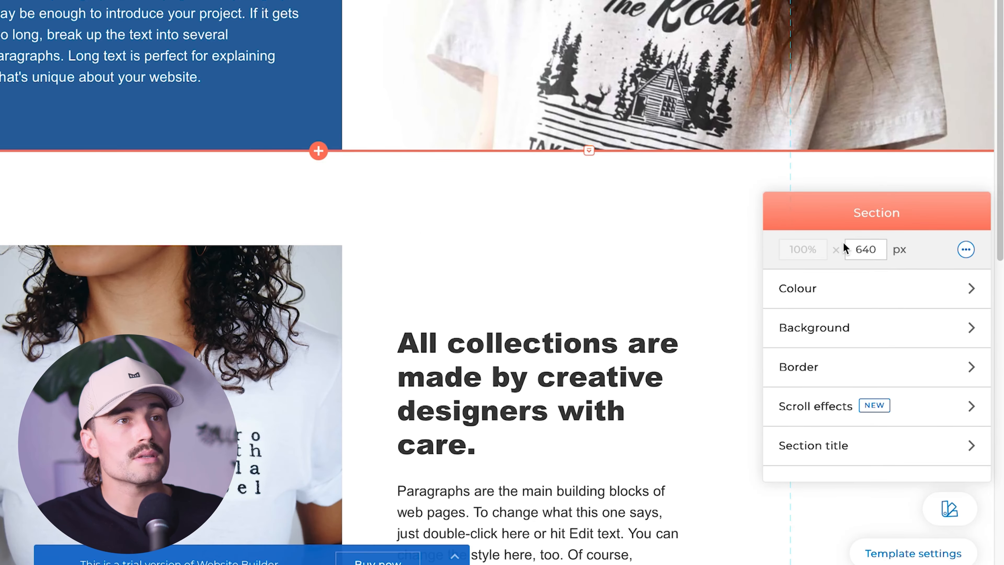
{"action": "left_click", "coordinate": [844, 327]}
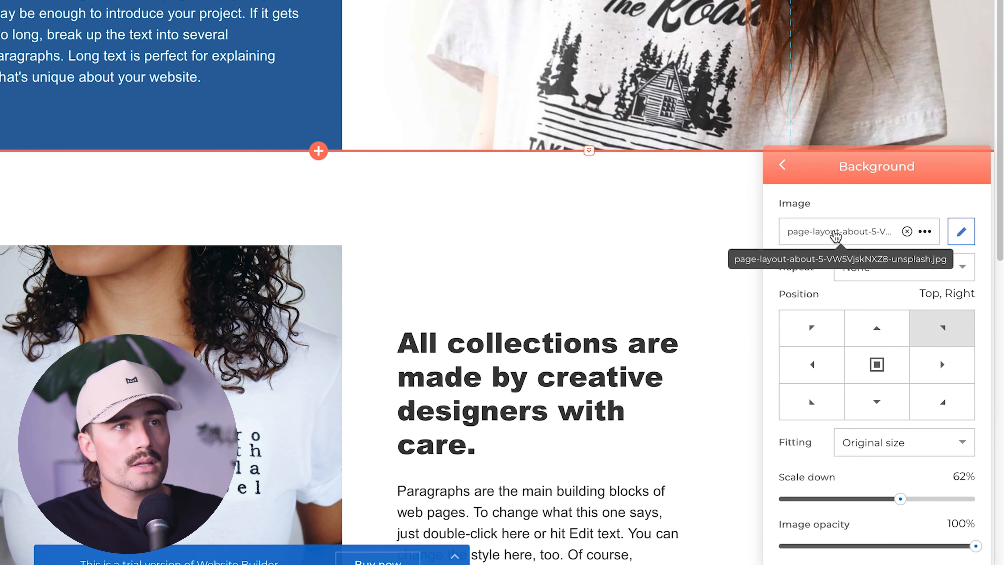
{"action": "left_click", "coordinate": [907, 231]}
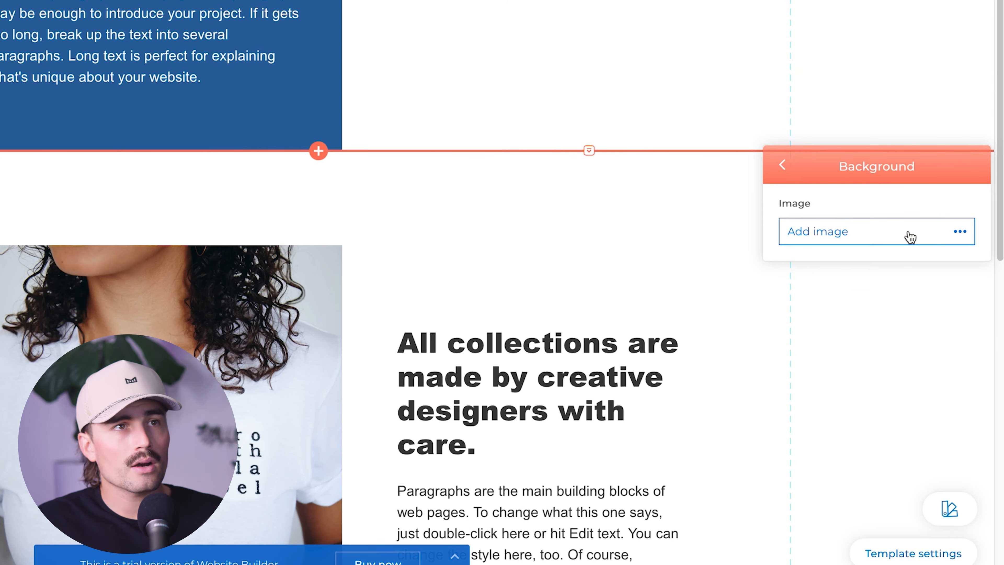
{"action": "left_click", "coordinate": [820, 233]}
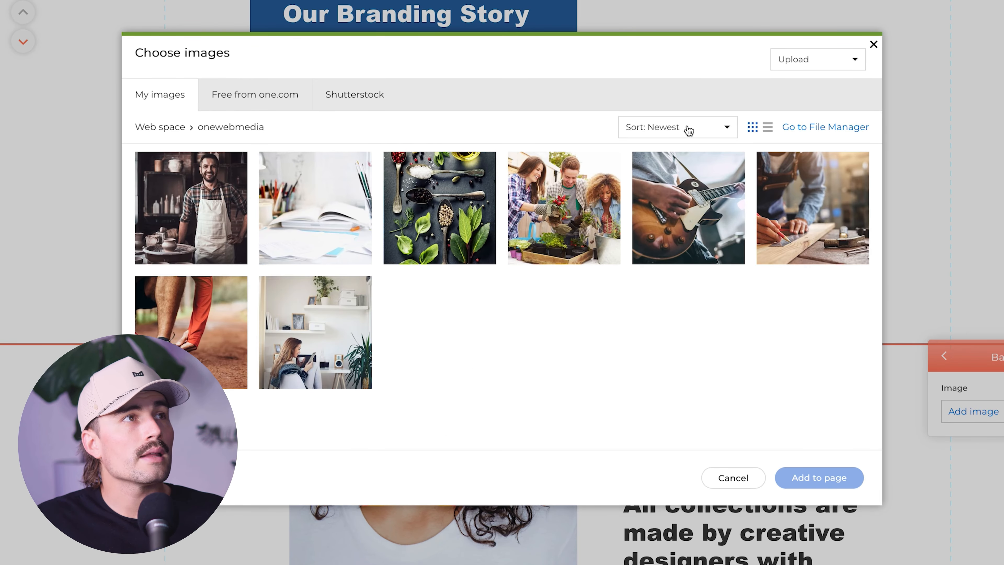
{"action": "left_click", "coordinate": [799, 63]}
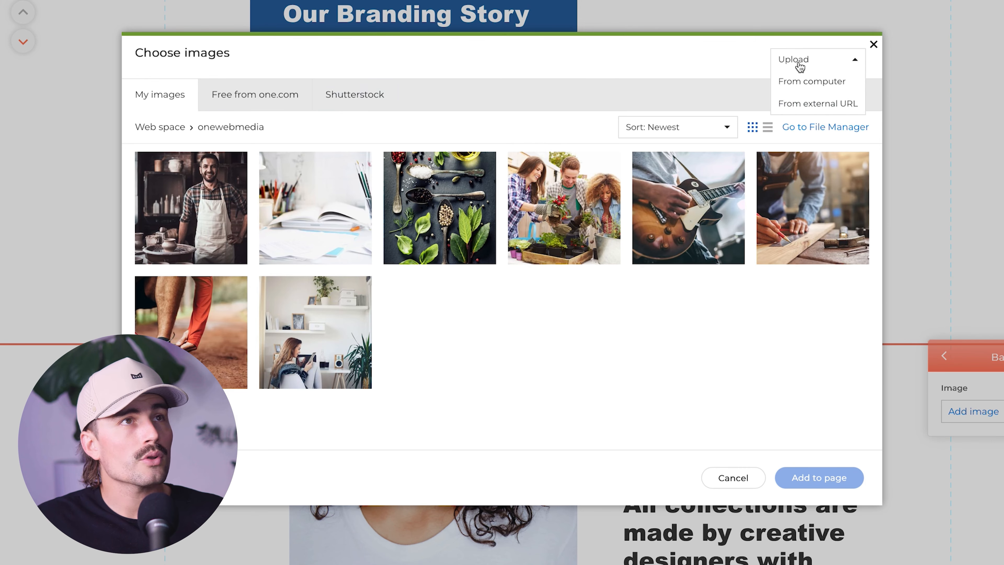
{"action": "left_click", "coordinate": [820, 88]}
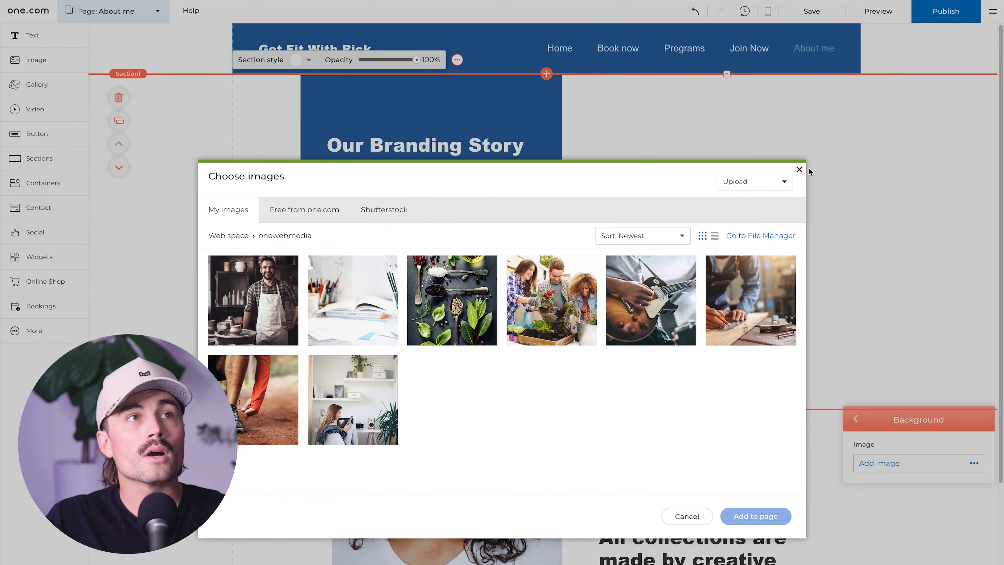
{"action": "left_click", "coordinate": [799, 170]}
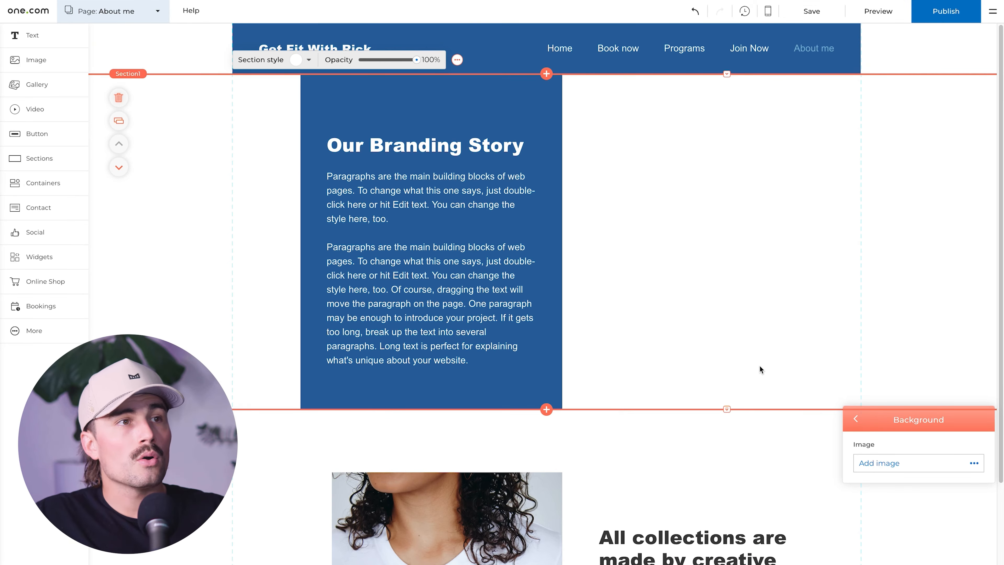
- Delete the "All collections are made by creative designers with care" content below the "Our Branding Story" section
{"action": "scroll", "coordinate": [759, 365], "scroll_direction": "down", "scroll_amount": 6}
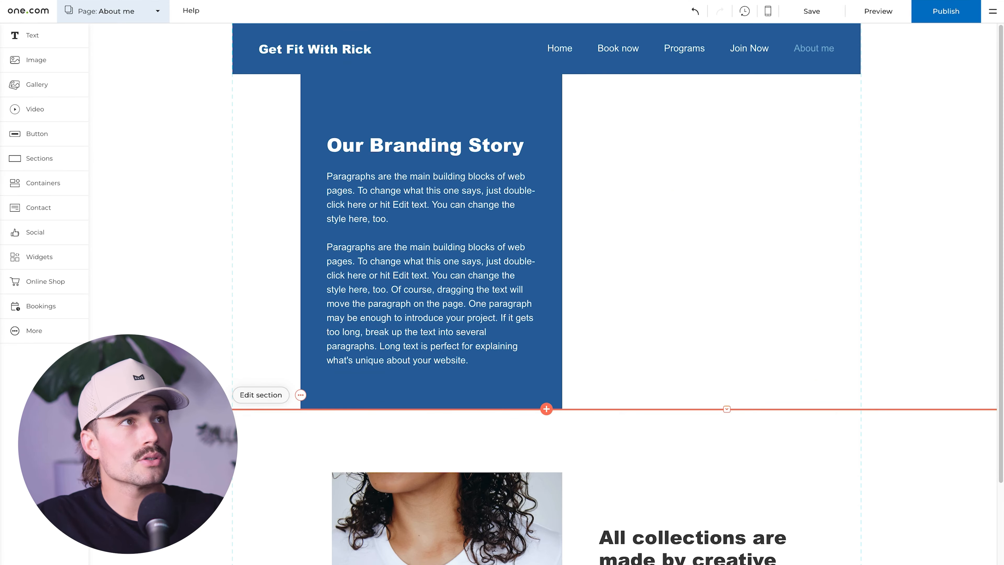
{"action": "key", "text": "Delete"}
{"action": "left_click", "coordinate": [575, 387]}
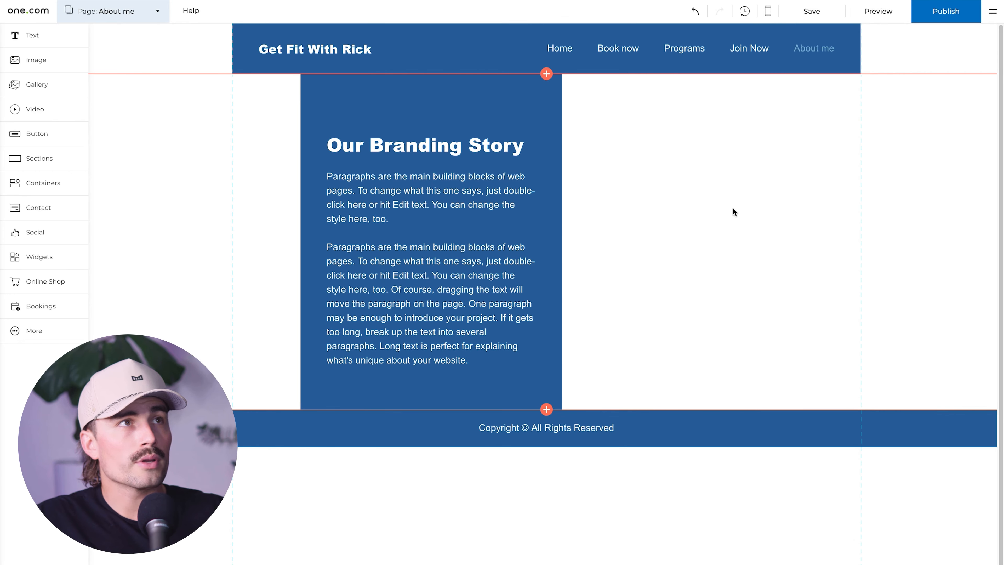
- Set the stored photo of the smiling man in an apron as the "Our Branding Story" section's background image
{"action": "left_click", "coordinate": [752, 213]}
{"action": "left_click", "coordinate": [893, 527]}
{"action": "left_click", "coordinate": [882, 494]}
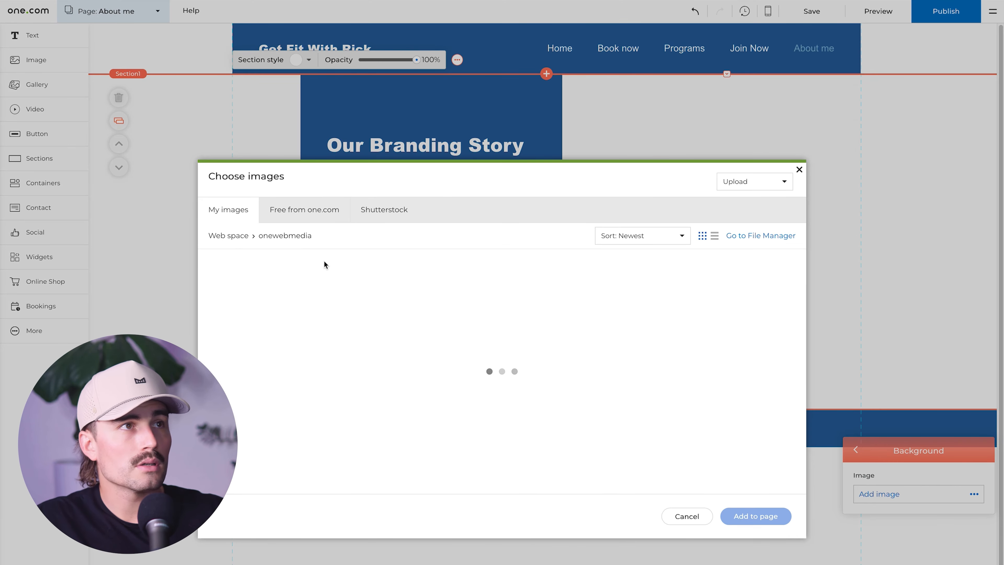
{"action": "left_click", "coordinate": [253, 301]}
{"action": "left_click", "coordinate": [750, 515]}
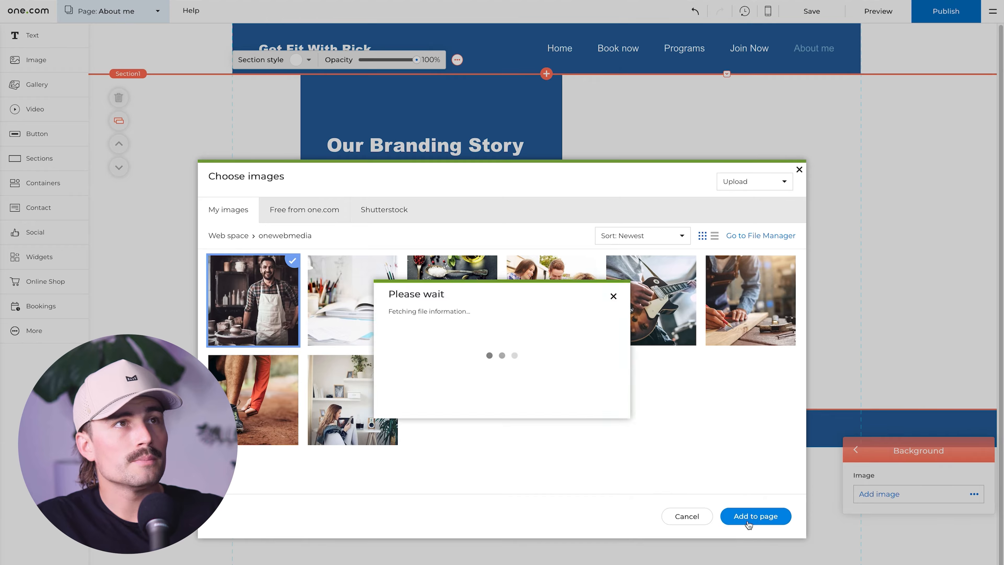
- Add the ready-made "Let's talk" contact section directly below the "Our Branding Story" section
{"action": "left_click", "coordinate": [548, 410]}
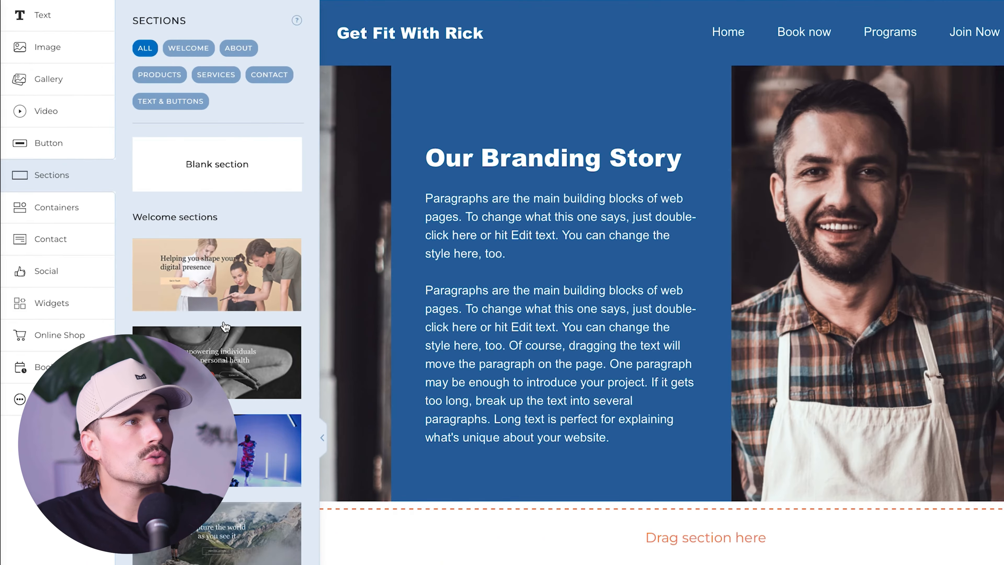
{"action": "scroll", "coordinate": [225, 327], "scroll_direction": "down", "scroll_amount": 10}
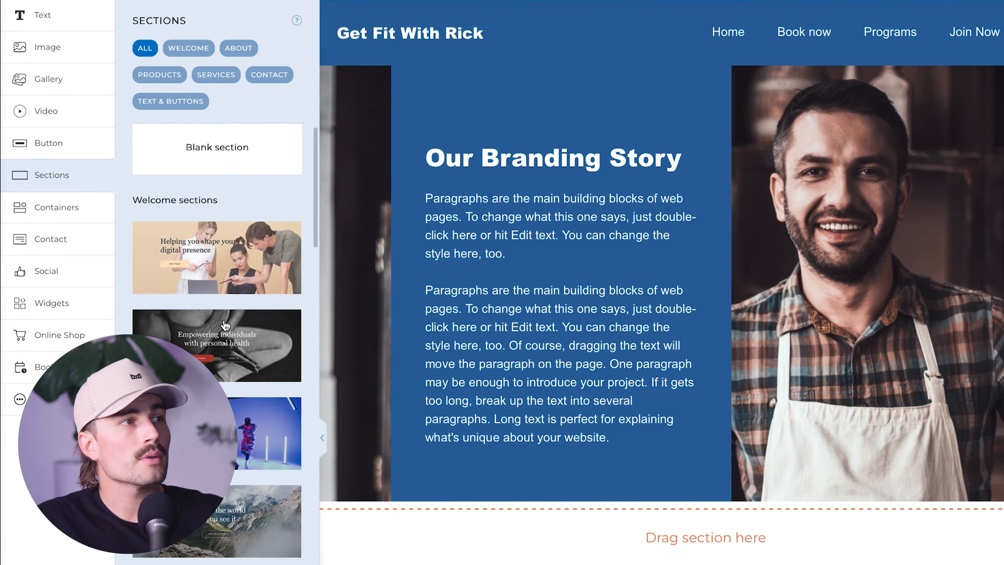
{"action": "scroll", "coordinate": [224, 323], "scroll_direction": "down", "scroll_amount": 12}
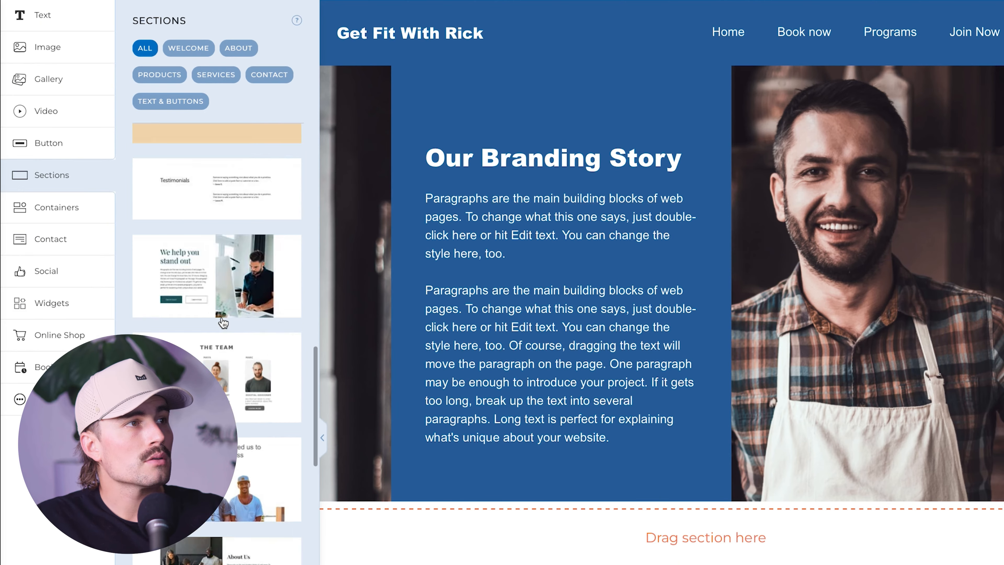
{"action": "scroll", "coordinate": [222, 324], "scroll_direction": "down", "scroll_amount": 10}
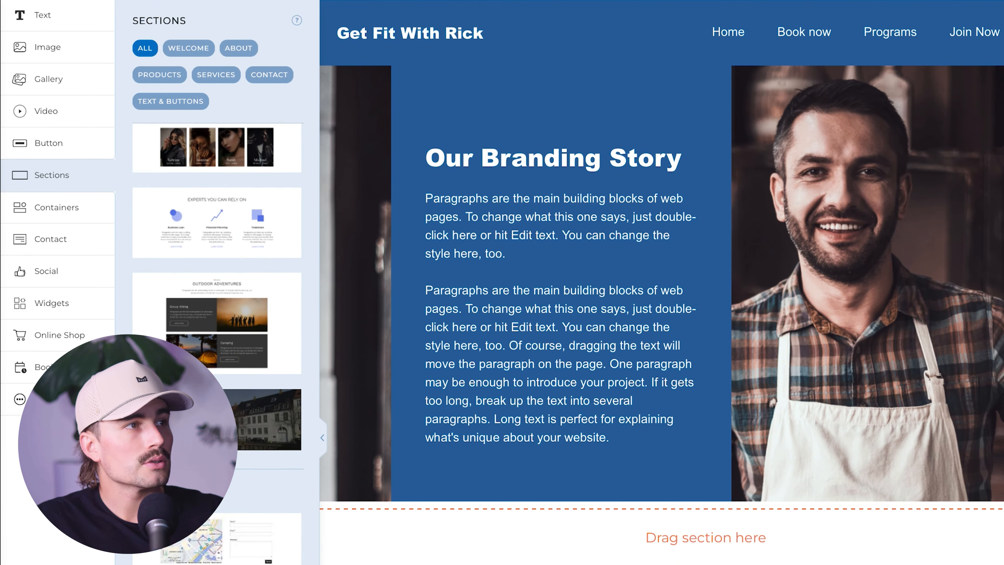
{"action": "scroll", "coordinate": [223, 324], "scroll_direction": "down", "scroll_amount": 1}
{"action": "scroll", "coordinate": [222, 325], "scroll_direction": "down", "scroll_amount": 5}
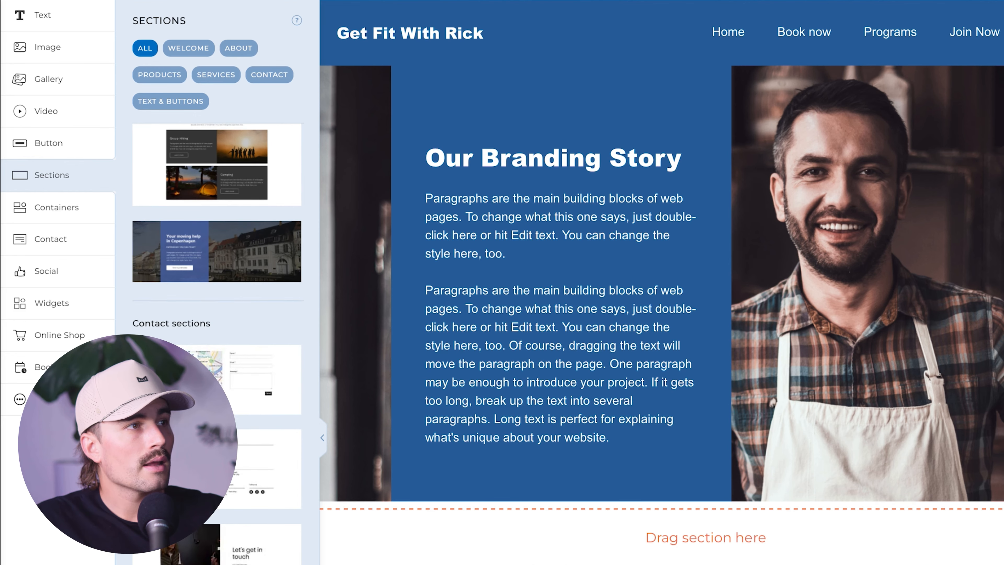
{"action": "scroll", "coordinate": [216, 277], "scroll_direction": "down", "scroll_amount": 5}
{"action": "scroll", "coordinate": [217, 316], "scroll_direction": "down", "scroll_amount": 4}
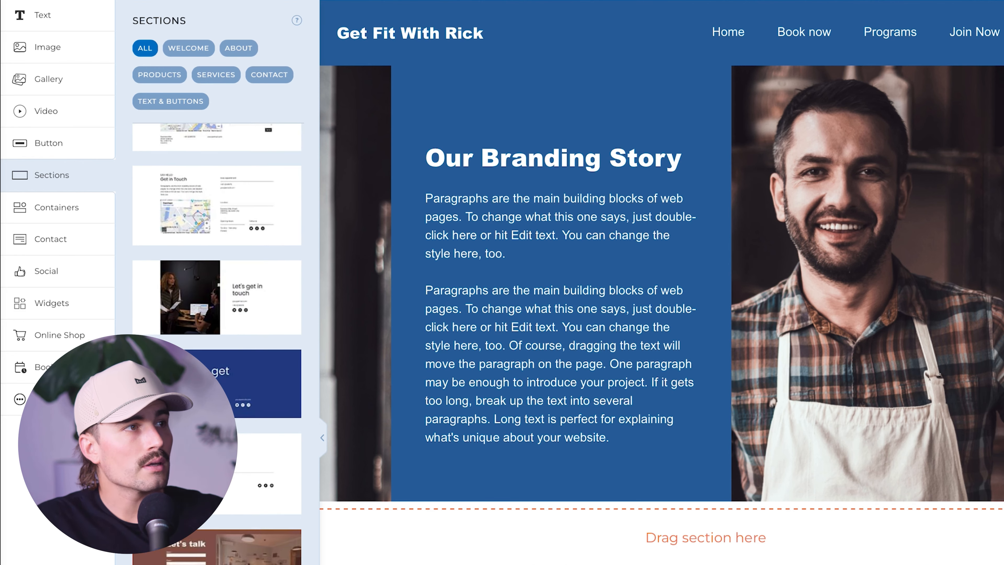
{"action": "scroll", "coordinate": [217, 316], "scroll_direction": "up", "scroll_amount": 2}
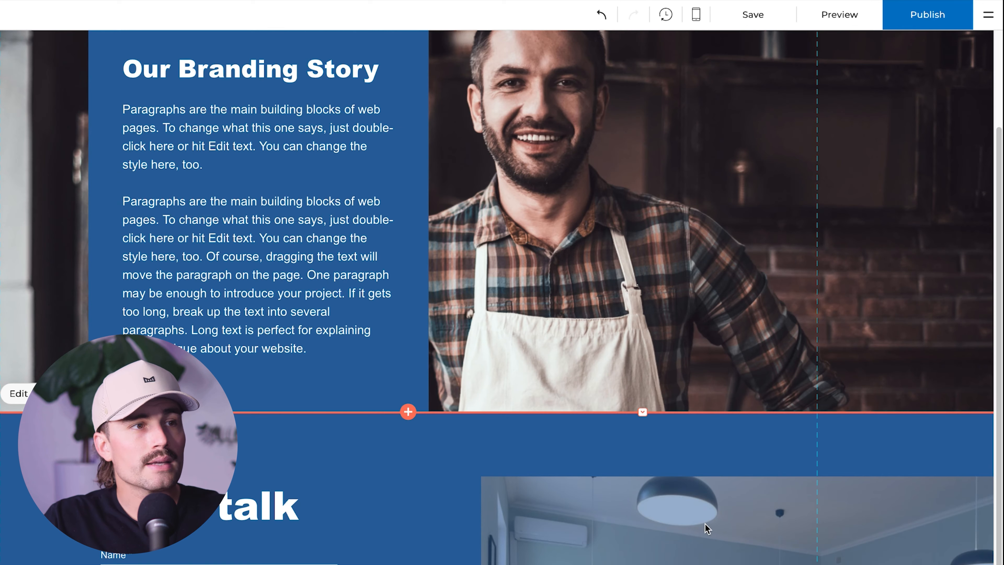
- Remove the background image from the "Let's talk" contact section
{"action": "left_click", "coordinate": [707, 528]}
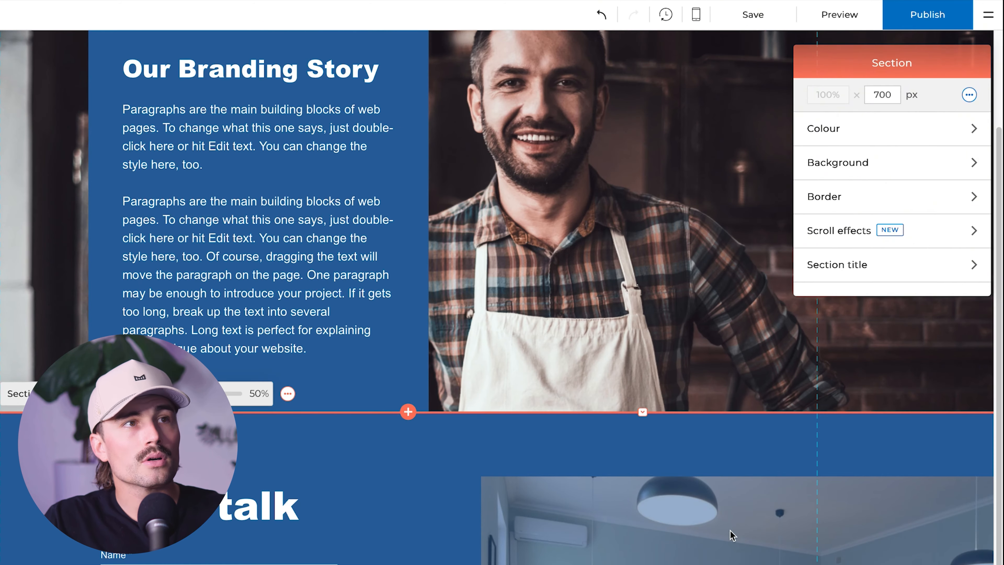
{"action": "left_click", "coordinate": [875, 164]}
{"action": "left_click", "coordinate": [920, 120]}
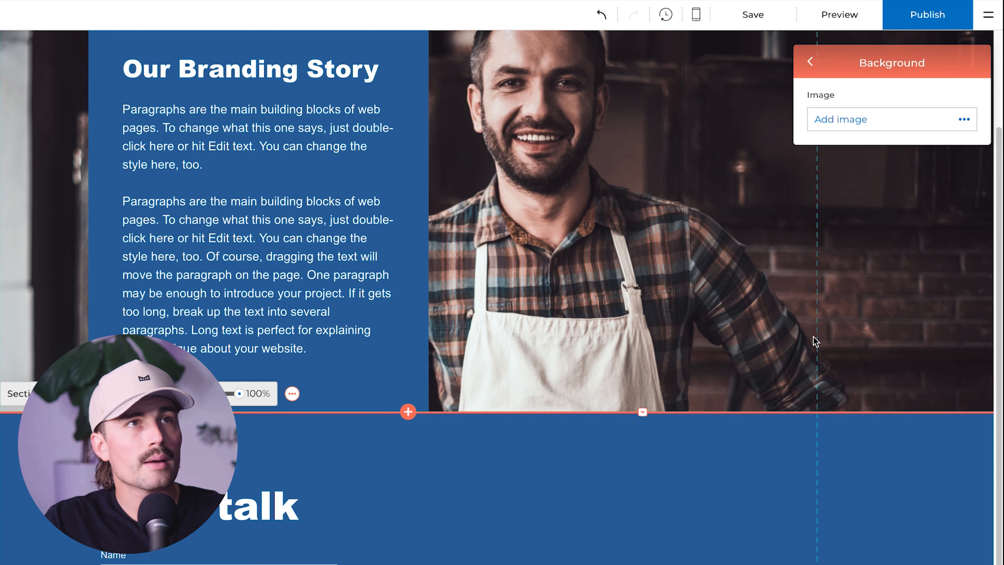
- Try the light blue and white theme colours on the contact section, set its fill to dark grey and check the form
{"action": "left_click", "coordinate": [812, 61]}
{"action": "left_click", "coordinate": [938, 128]}
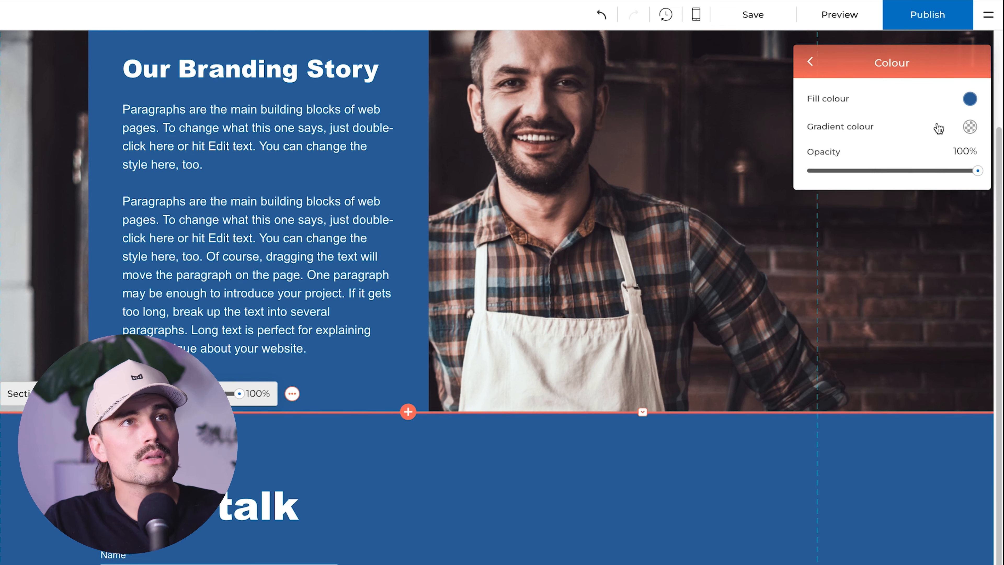
{"action": "left_click", "coordinate": [970, 99]}
{"action": "left_click", "coordinate": [877, 147]}
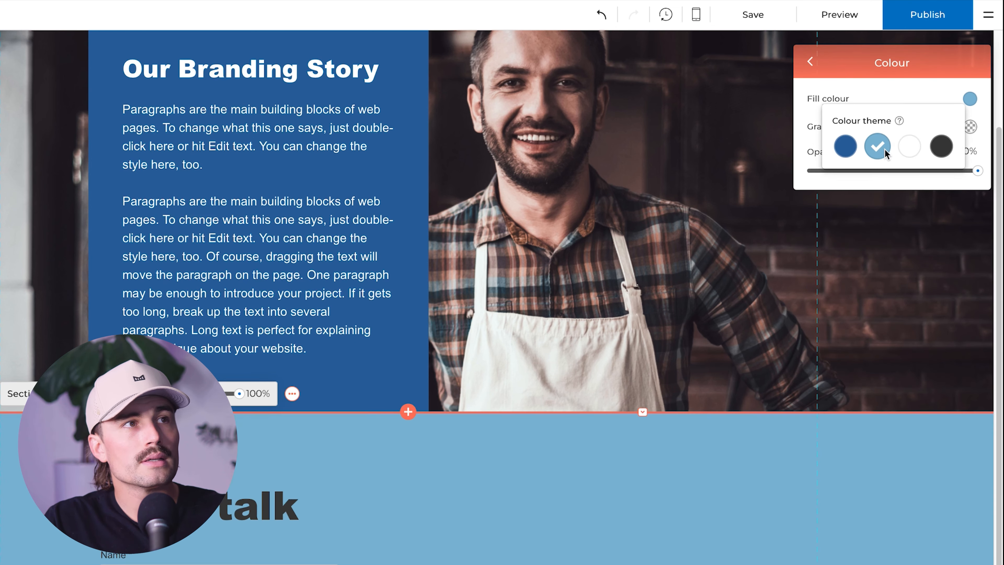
{"action": "left_click", "coordinate": [909, 147]}
{"action": "left_click", "coordinate": [940, 147]}
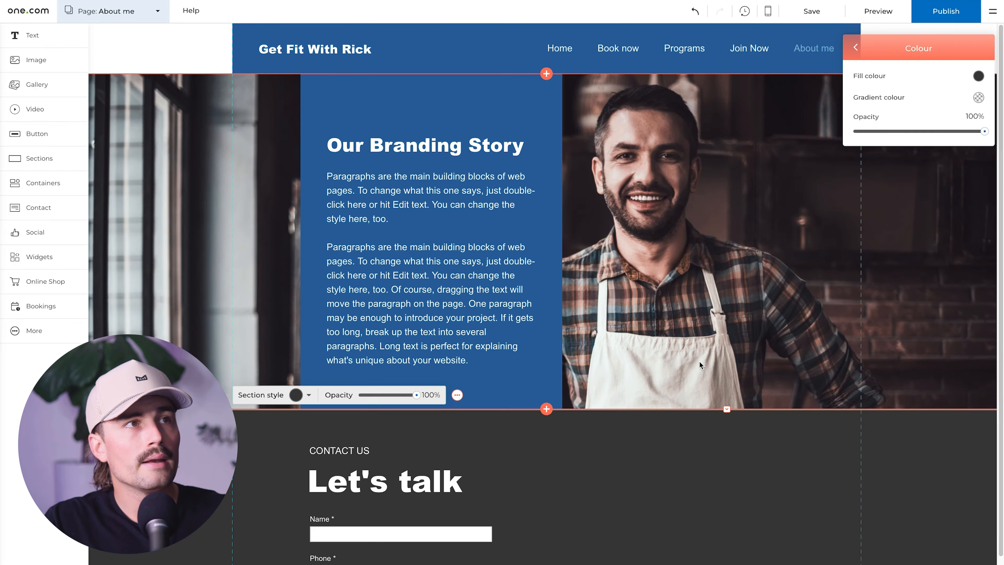
{"action": "scroll", "coordinate": [843, 349], "scroll_direction": "down", "scroll_amount": 5}
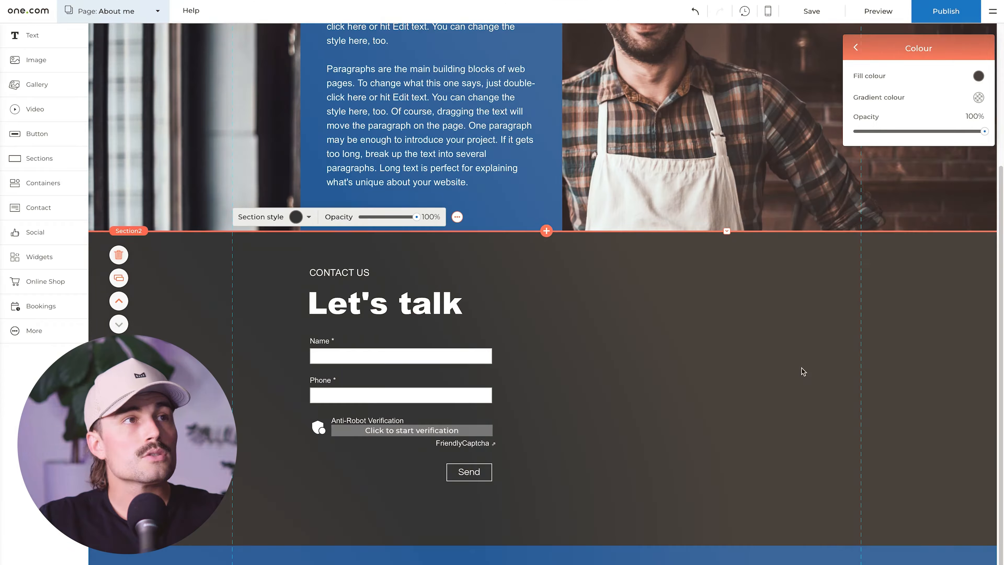
{"action": "scroll", "coordinate": [594, 504], "scroll_direction": "up", "scroll_amount": 3}
{"action": "scroll", "coordinate": [403, 345], "scroll_direction": "down", "scroll_amount": 3}
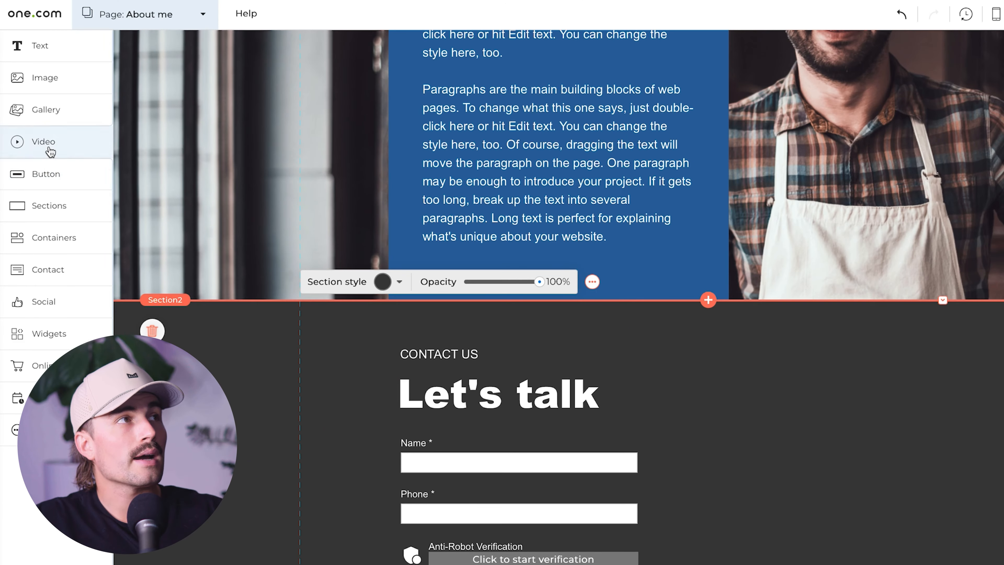
{"action": "left_click", "coordinate": [51, 151]}
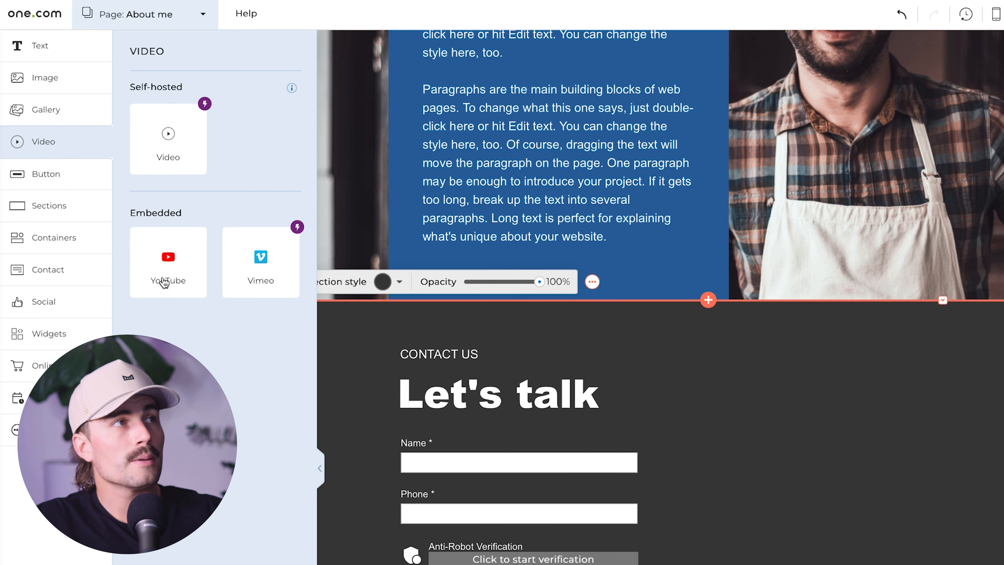
{"action": "left_click_drag", "start_coordinate": [176, 271], "coordinate": [706, 229]}
{"action": "scroll", "coordinate": [696, 368], "scroll_direction": "up", "scroll_amount": 5}
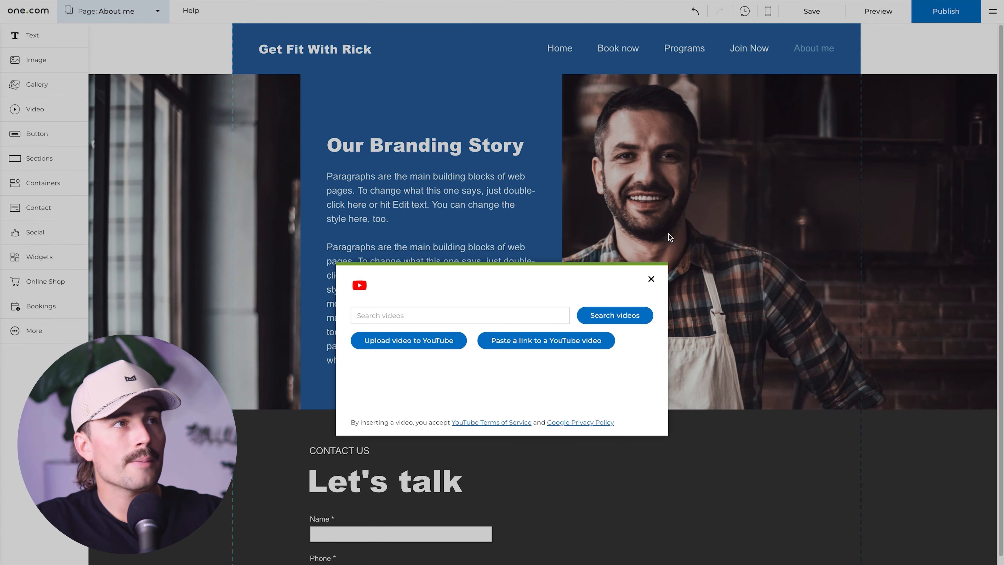
{"action": "left_click", "coordinate": [419, 313]}
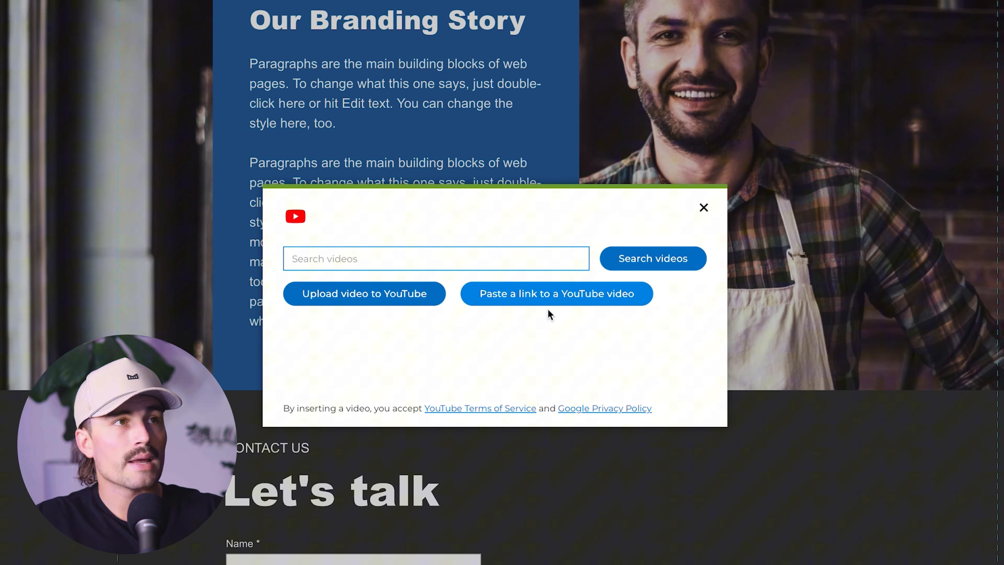
{"action": "left_click", "coordinate": [557, 293]}
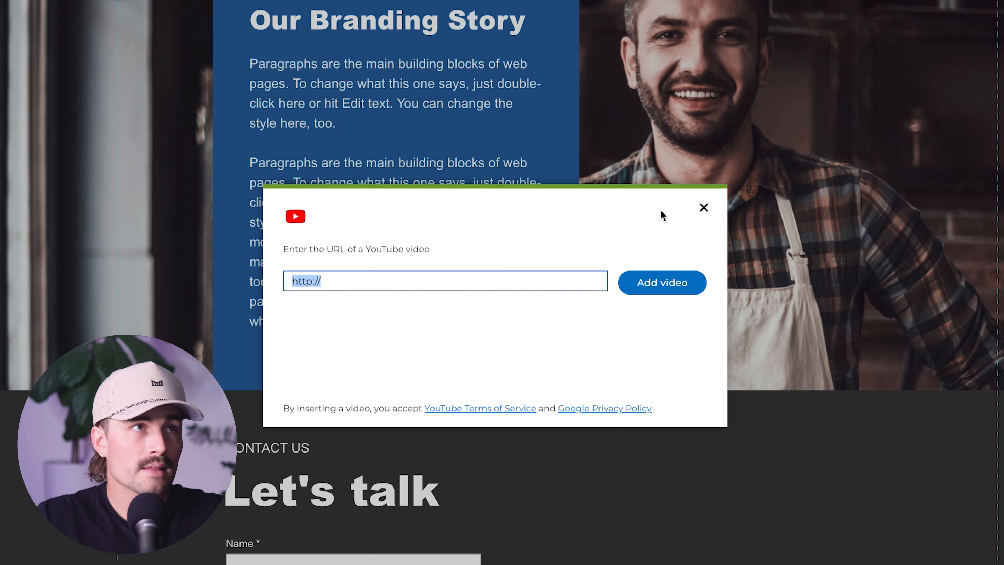
{"action": "left_click", "coordinate": [704, 210]}
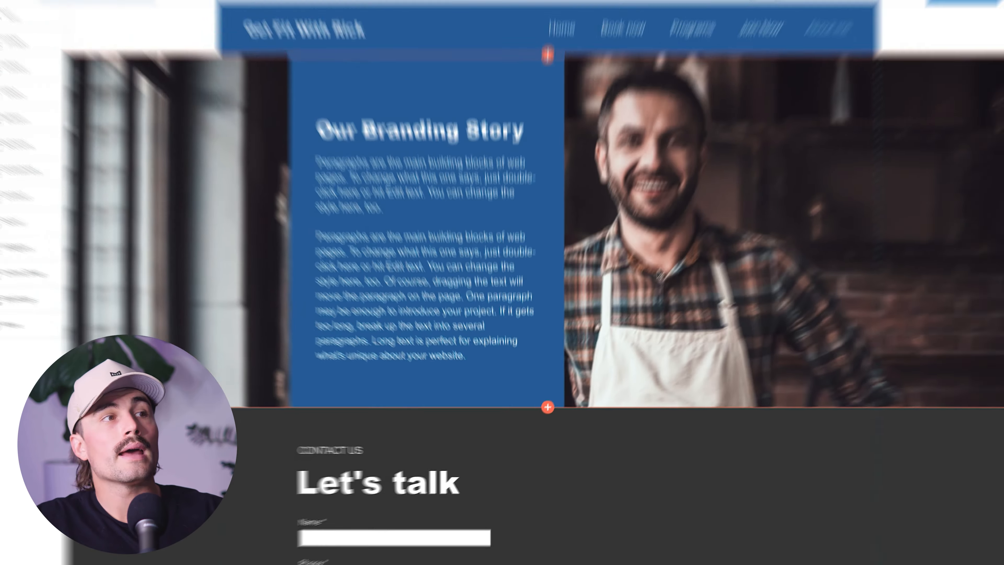
- Add round social link icons beside the "Let's talk" contact form and set their size to 80 px
{"action": "scroll", "coordinate": [688, 547], "scroll_direction": "down", "scroll_amount": 4}
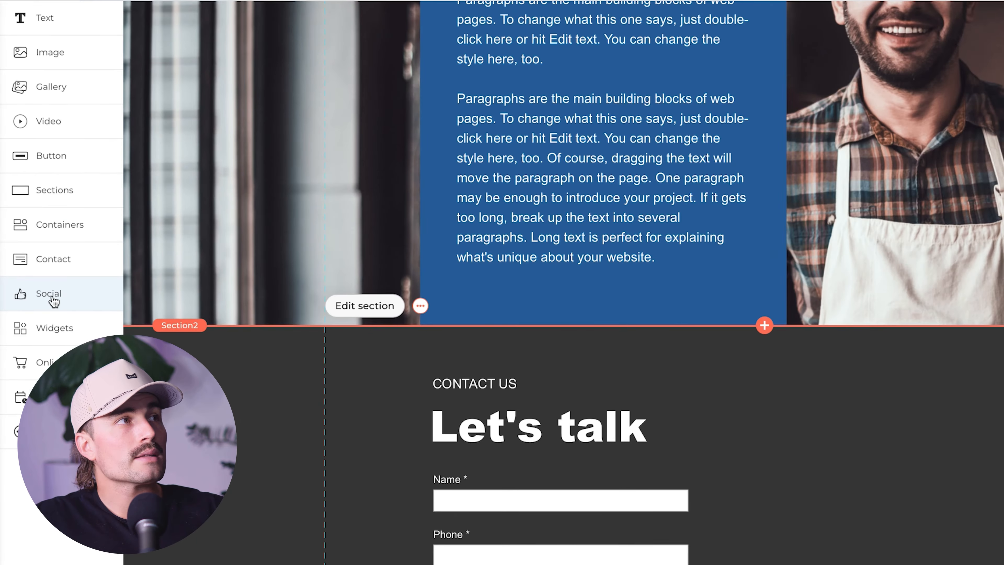
{"action": "left_click", "coordinate": [38, 237]}
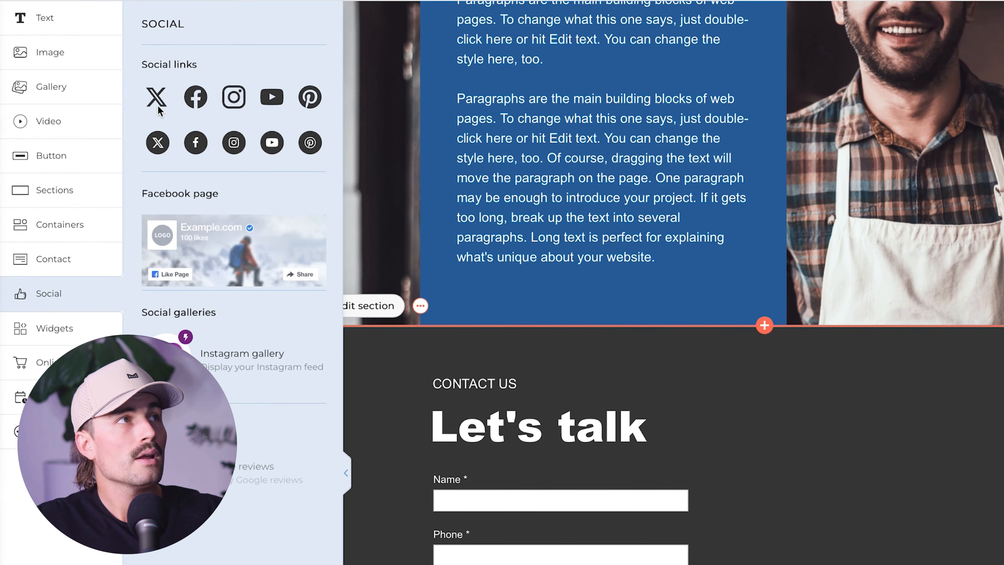
{"action": "left_click_drag", "start_coordinate": [236, 146], "coordinate": [889, 412]}
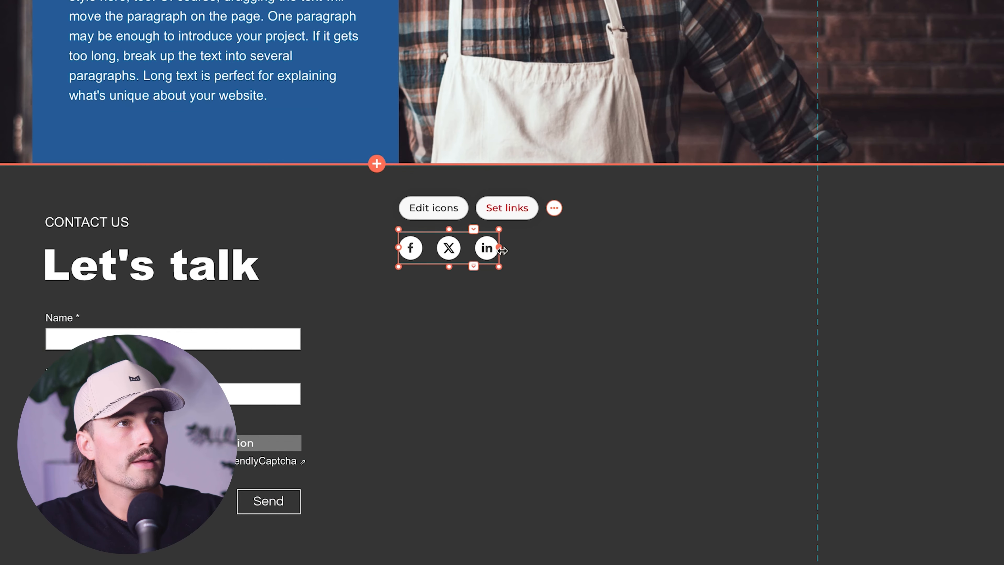
{"action": "left_click_drag", "start_coordinate": [502, 251], "coordinate": [531, 247]}
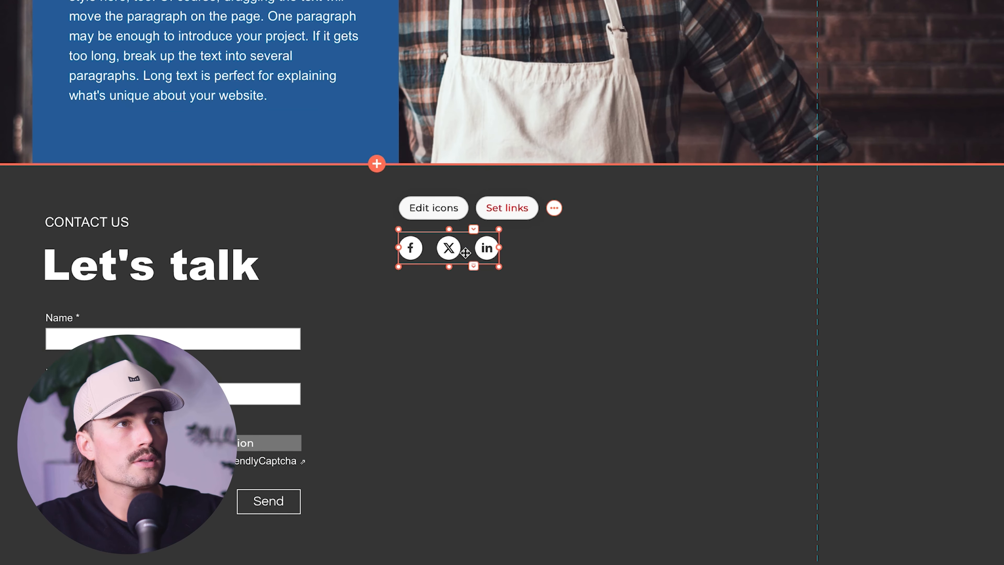
{"action": "left_click", "coordinate": [446, 216]}
{"action": "left_click_drag", "start_coordinate": [449, 209], "coordinate": [499, 210]}
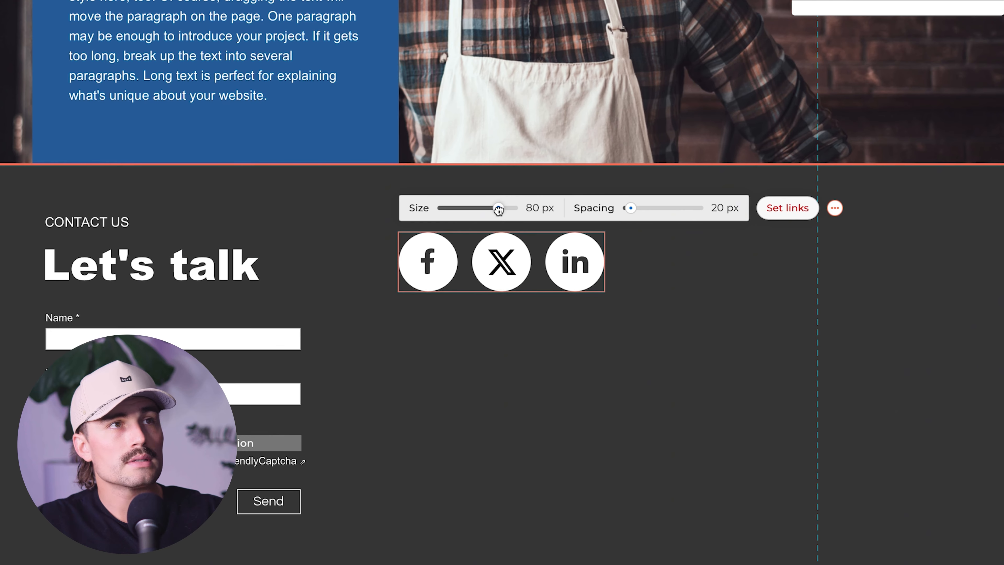
{"action": "left_click", "coordinate": [869, 138]}
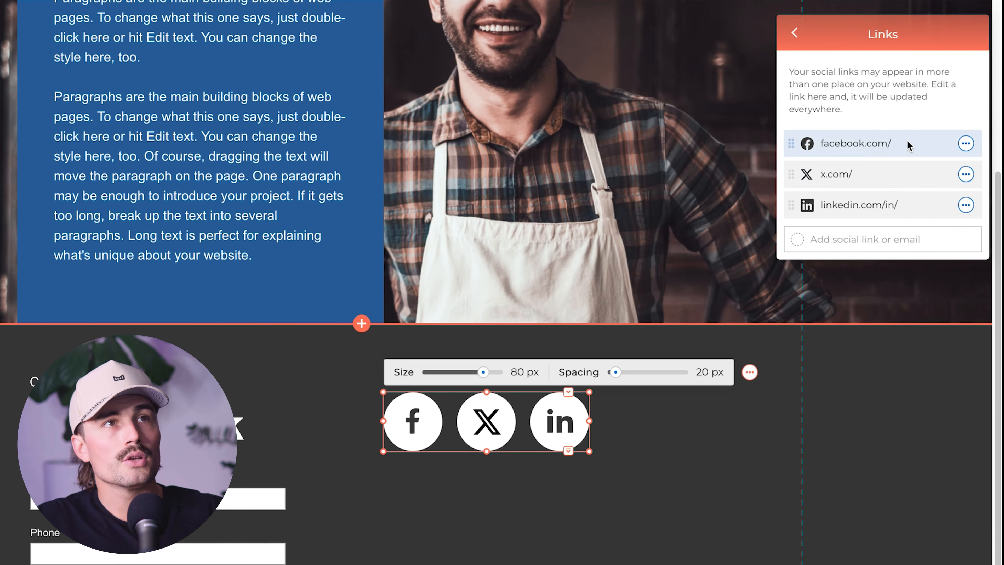
{"action": "left_click", "coordinate": [965, 144]}
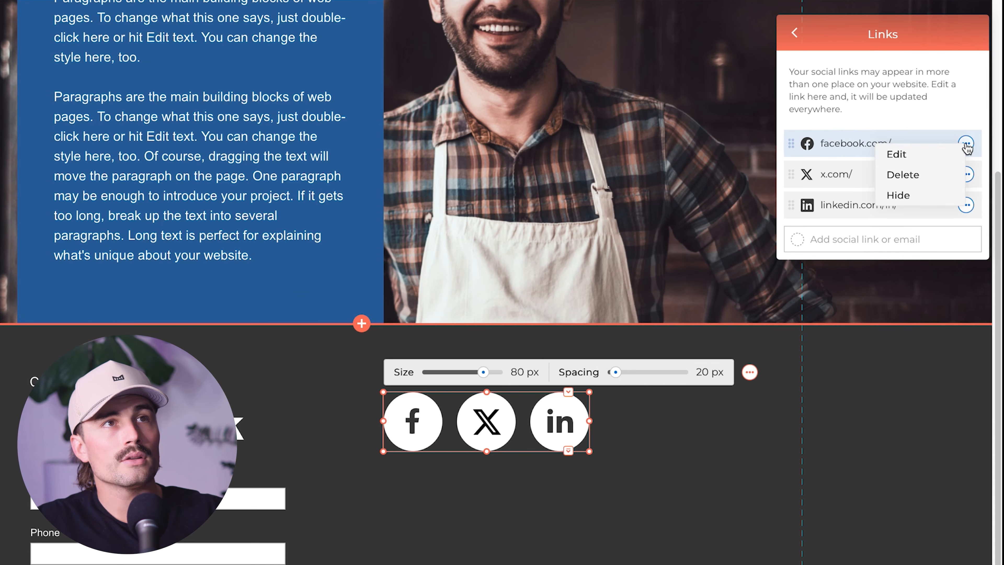
{"action": "left_click", "coordinate": [918, 155]}
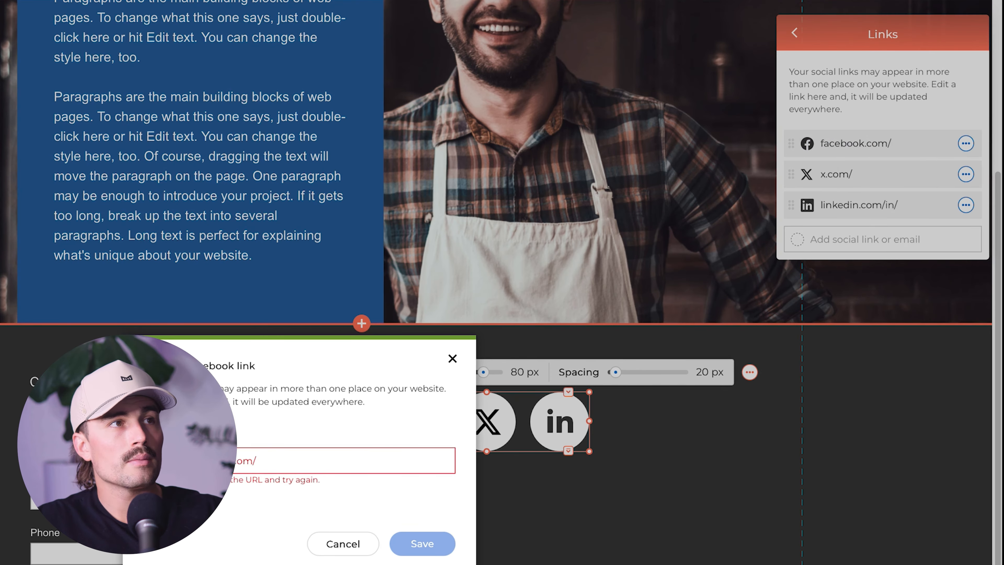
{"action": "left_click", "coordinate": [374, 553]}
{"action": "left_click", "coordinate": [965, 175]}
{"action": "left_click", "coordinate": [930, 192]}
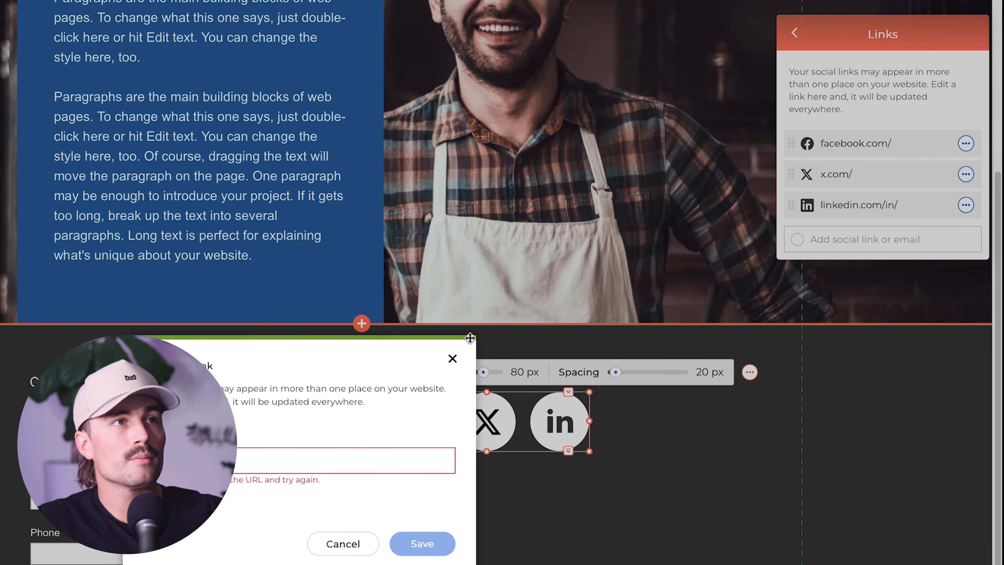
{"action": "left_click", "coordinate": [450, 359]}
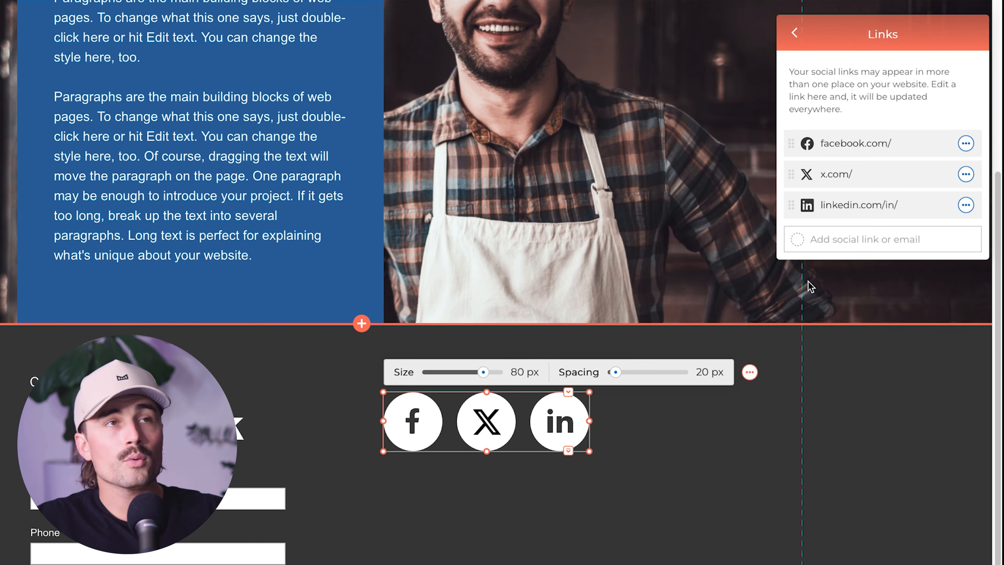
- Try to add an Instagram link to the list of social links
{"action": "left_click", "coordinate": [834, 240]}
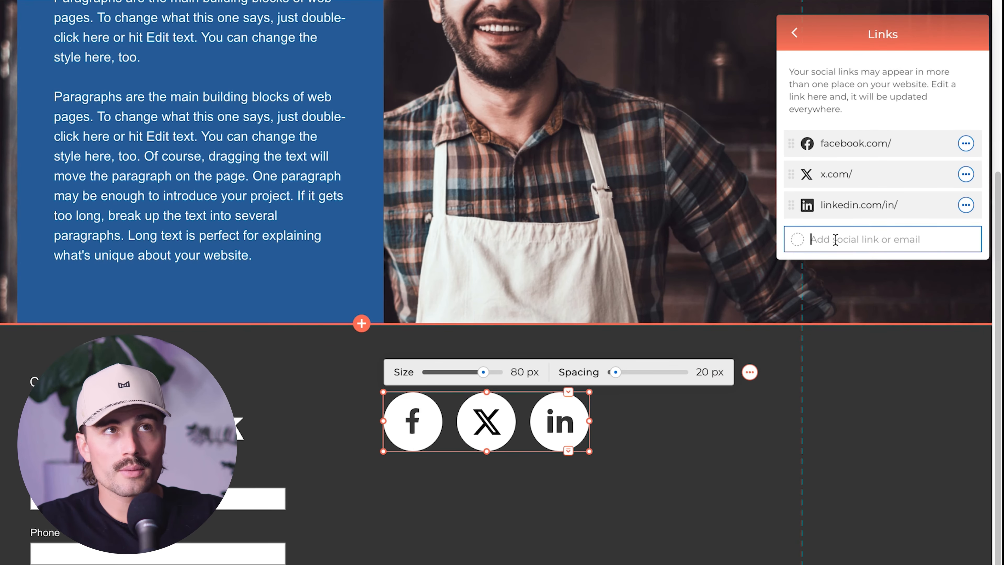
{"action": "type", "text": "i"}
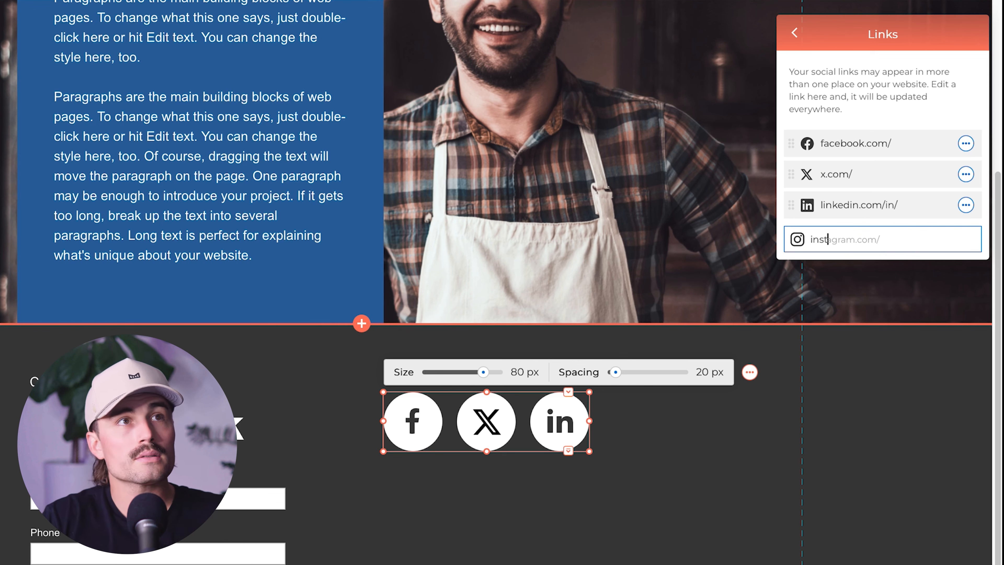
{"action": "type", "text": "nst"}
{"action": "key", "text": "Return"}
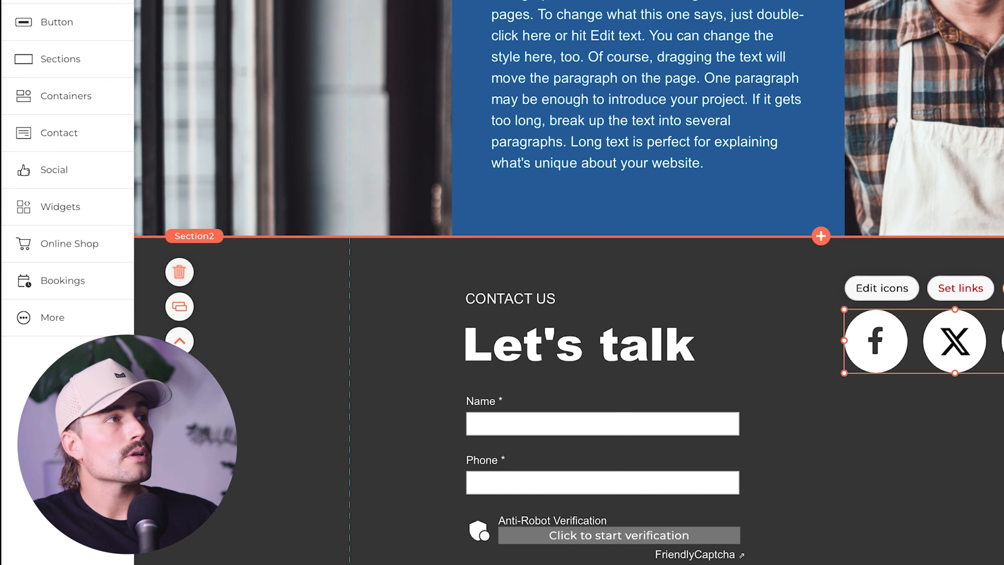
- Add a Google Maps widget to the contact section beside the "Let's talk" form
{"action": "left_click", "coordinate": [75, 321]}
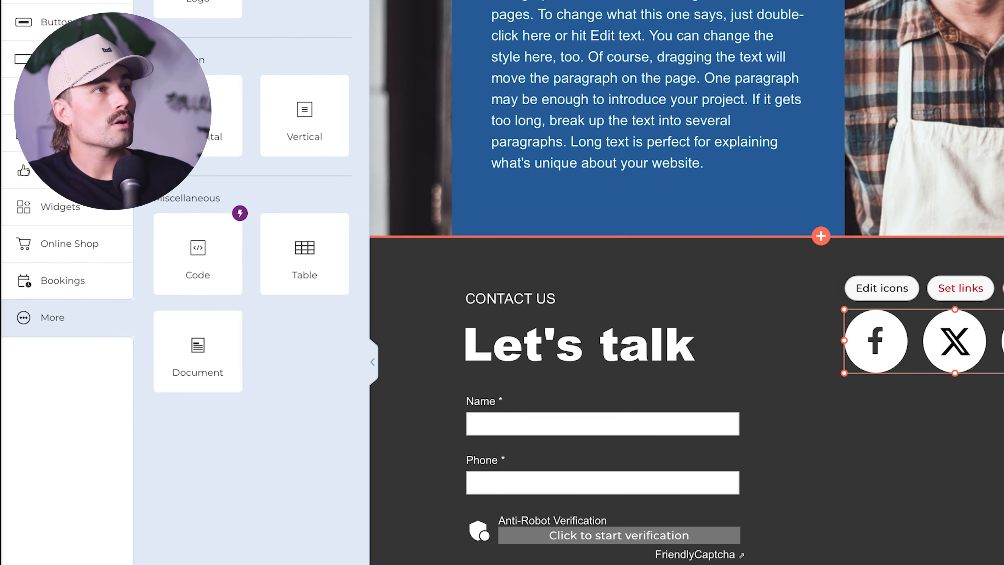
{"action": "left_click", "coordinate": [75, 210]}
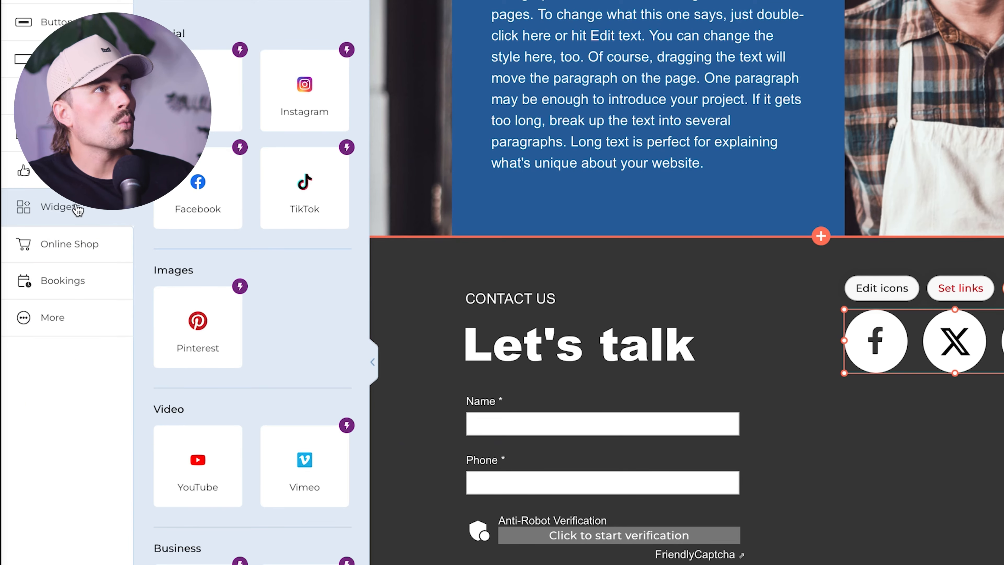
{"action": "scroll", "coordinate": [299, 240], "scroll_direction": "down", "scroll_amount": 1}
{"action": "scroll", "coordinate": [299, 240], "scroll_direction": "down", "scroll_amount": 5}
{"action": "left_click_drag", "start_coordinate": [214, 555], "coordinate": [668, 453]}
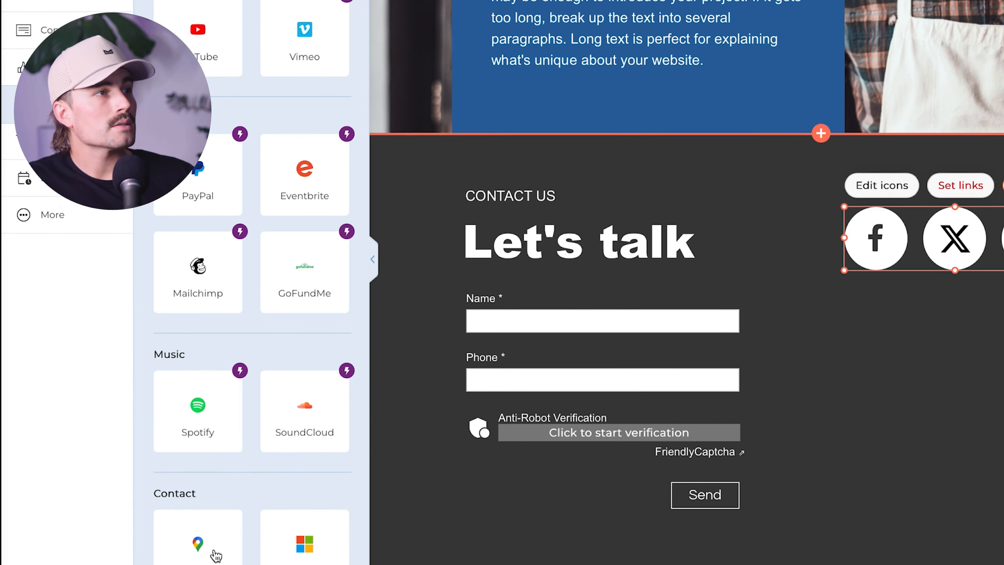
{"action": "mouse_move", "coordinate": [618, 333]}
{"action": "left_mouse_down"}
{"action": "mouse_move", "coordinate": [617, 317]}
{"action": "mouse_move", "coordinate": [616, 334]}
{"action": "left_mouse_up"}
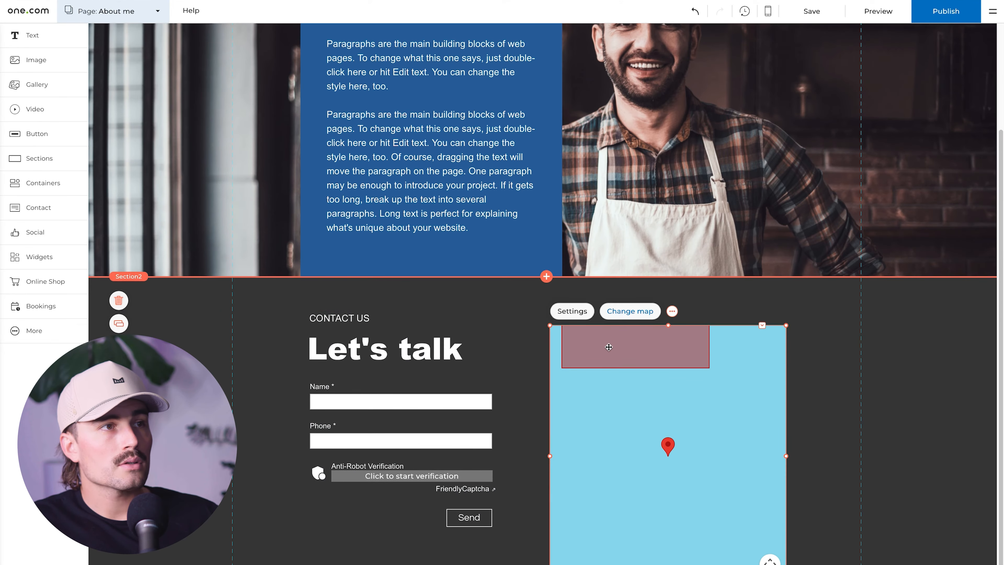
- Move the map down so that it sits directly below the social icons
{"action": "left_click", "coordinate": [221, 454]}
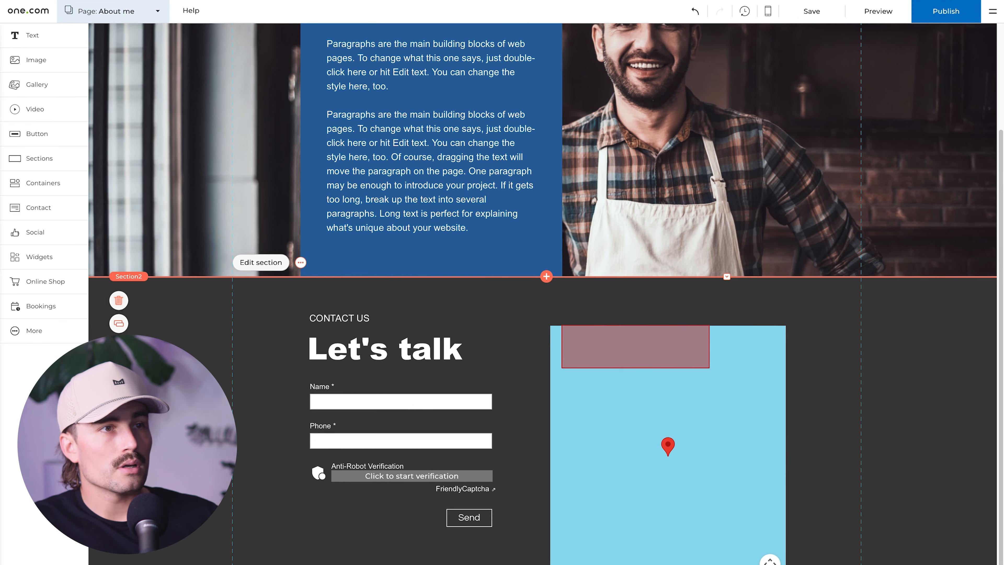
{"action": "scroll", "coordinate": [671, 557], "scroll_direction": "down", "scroll_amount": 2}
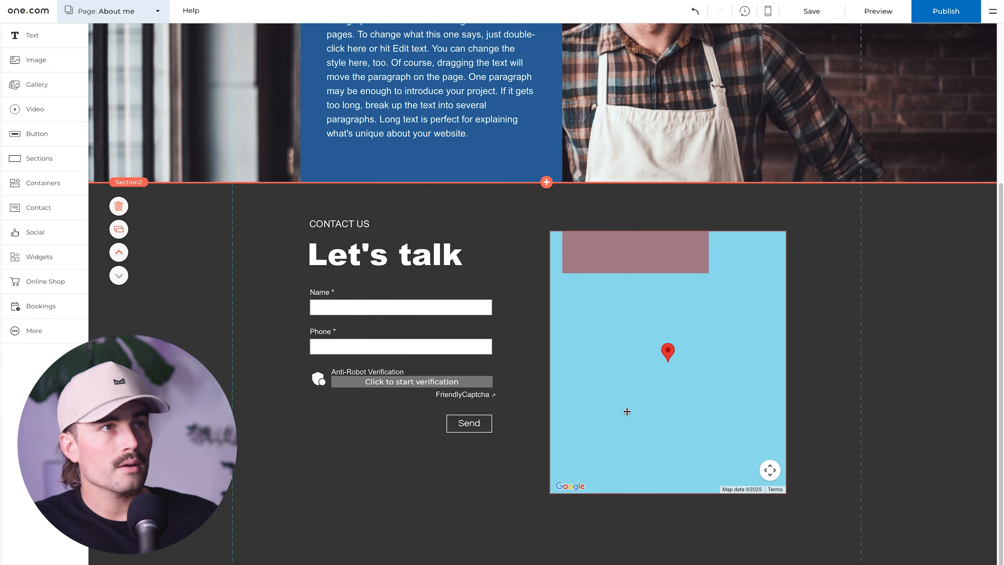
{"action": "left_click_drag", "start_coordinate": [626, 412], "coordinate": [623, 474]}
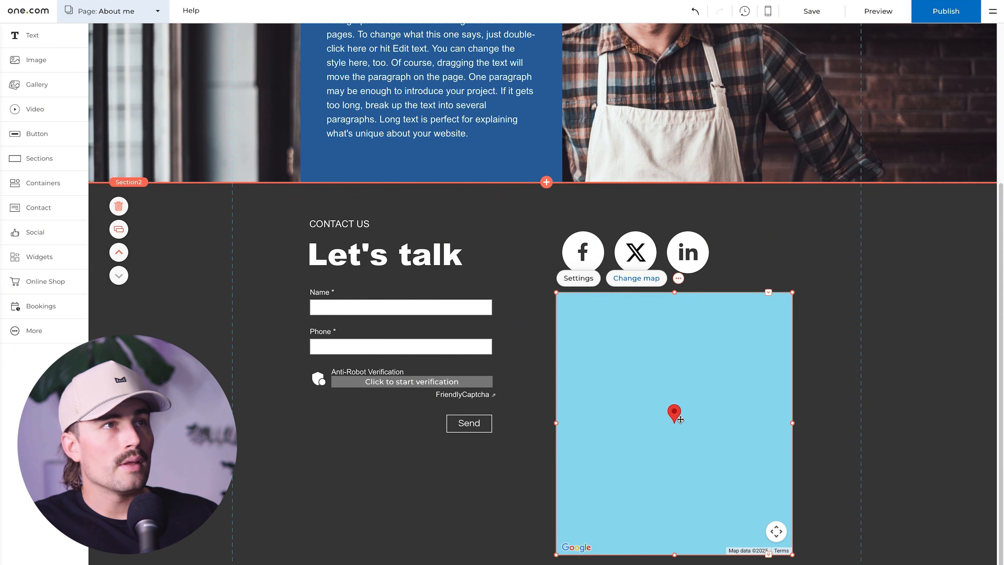
- Set the map's location to the business's street address in San Francisco
{"action": "left_click", "coordinate": [642, 278]}
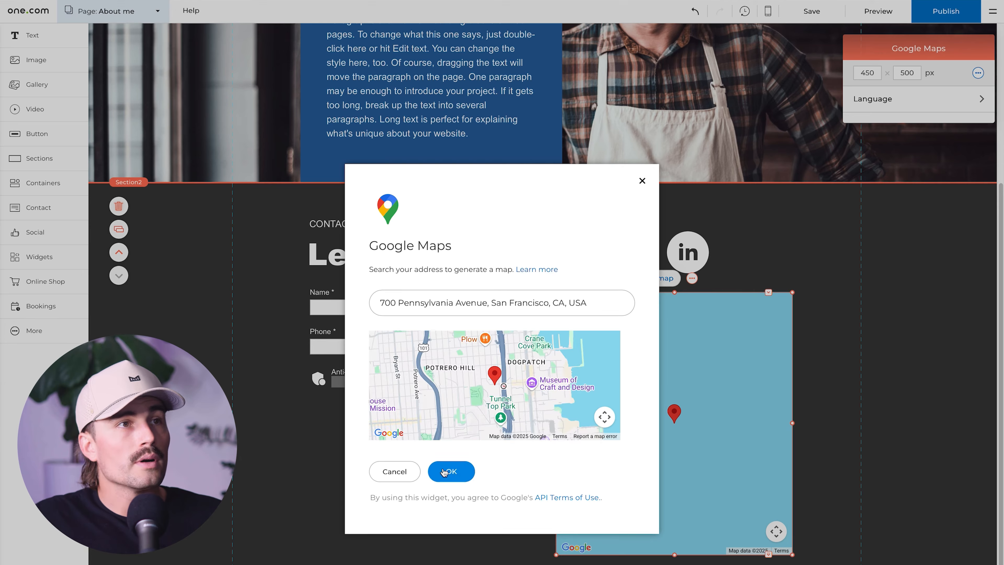
{"action": "left_click", "coordinate": [451, 468]}
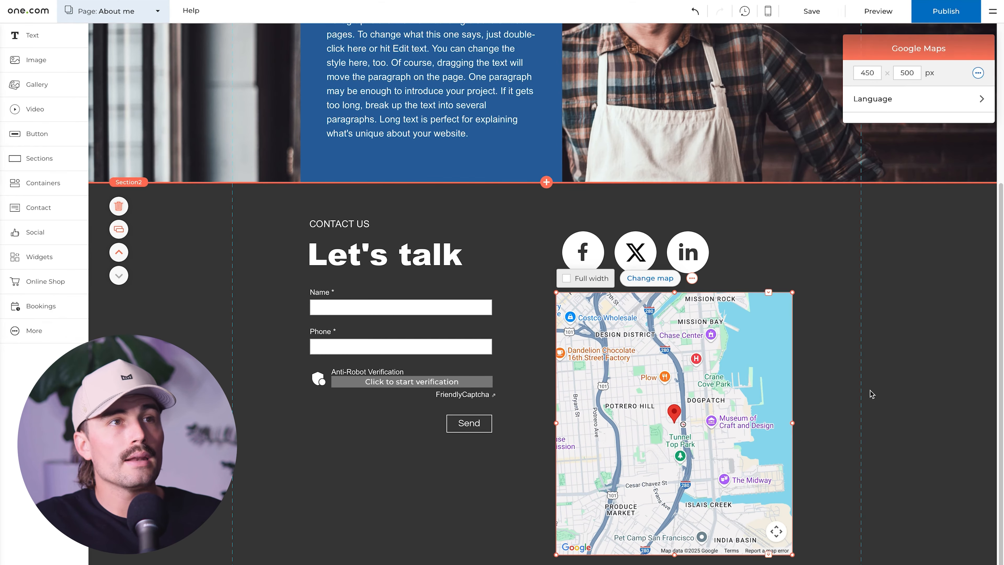
{"action": "left_click", "coordinate": [821, 394]}
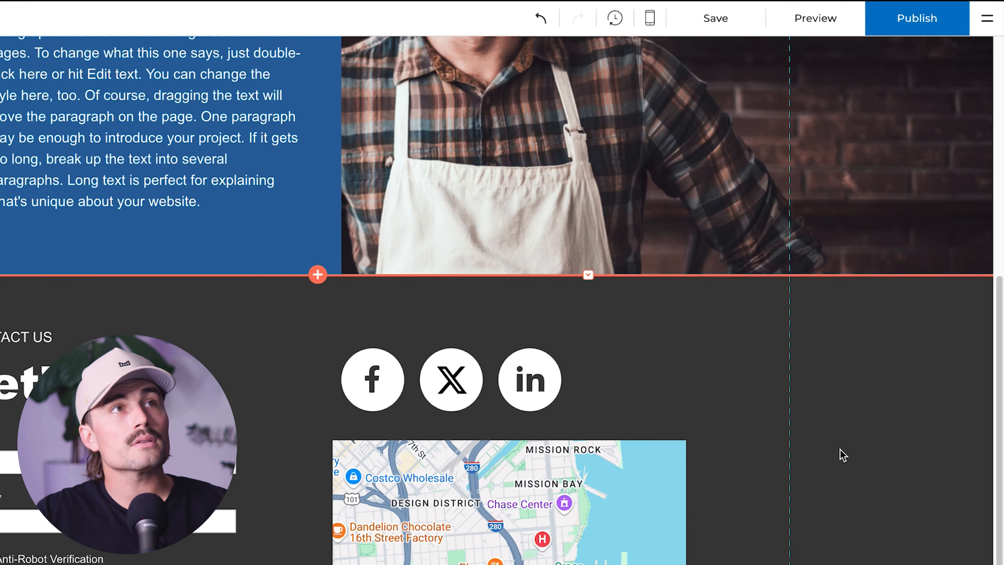
- Switch to the mobile view and check the About me page's layout and header settings
{"action": "left_click", "coordinate": [650, 19]}
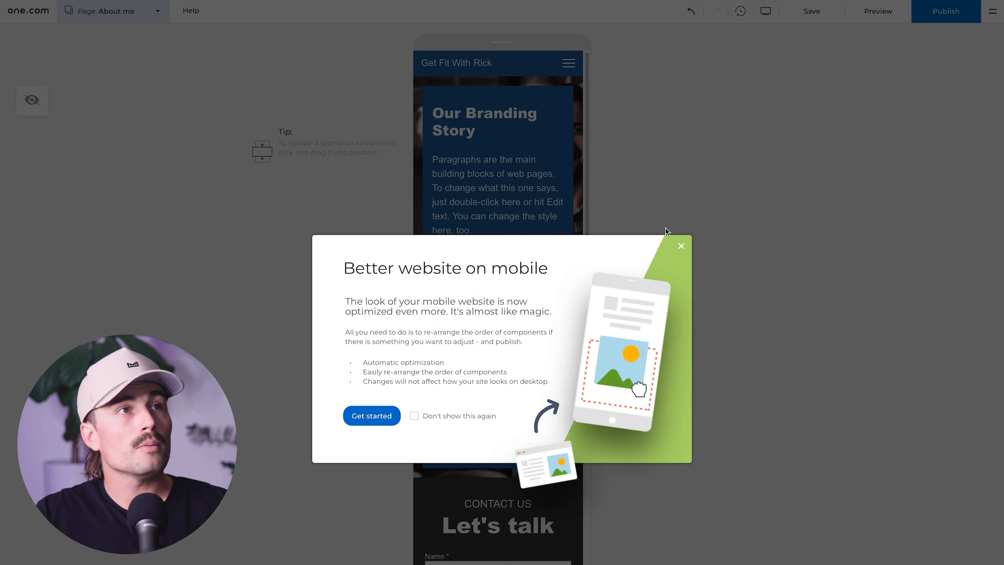
{"action": "left_click", "coordinate": [681, 245]}
{"action": "scroll", "coordinate": [496, 245], "scroll_direction": "down", "scroll_amount": 10}
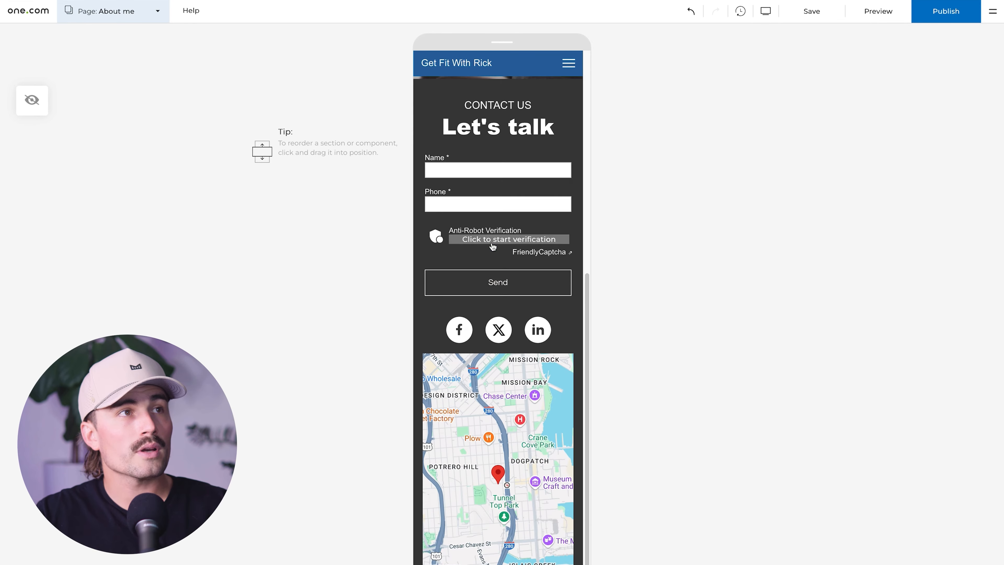
{"action": "scroll", "coordinate": [492, 246], "scroll_direction": "up", "scroll_amount": 10}
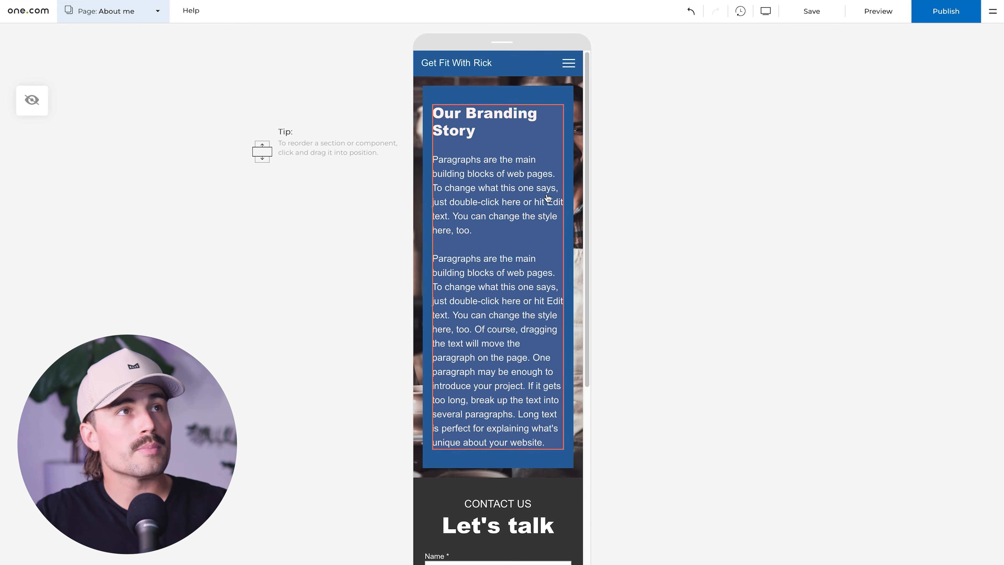
{"action": "left_click", "coordinate": [571, 62]}
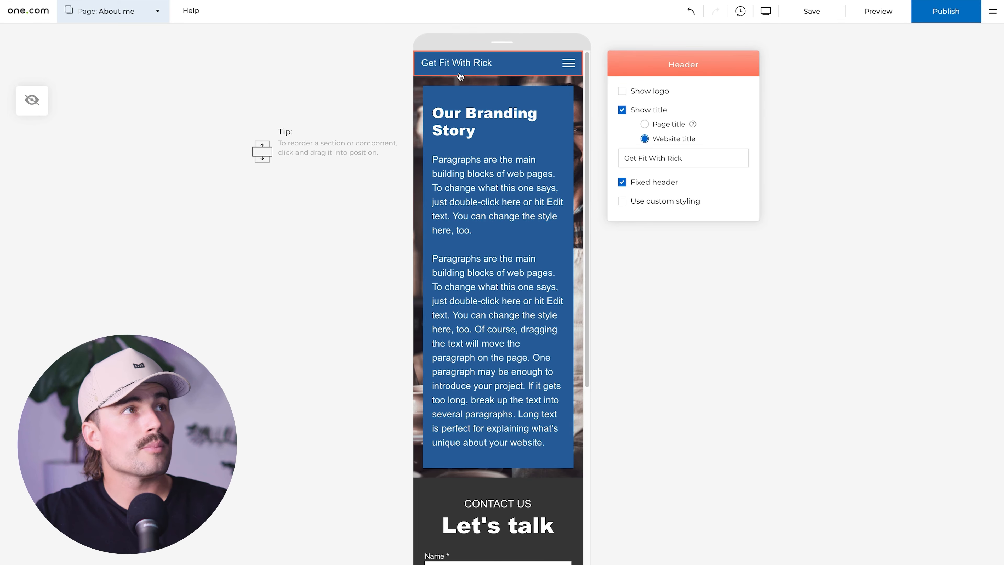
- Save the changes to the About me page and check the Home page's mobile layout
{"action": "left_click", "coordinate": [118, 11]}
{"action": "left_click", "coordinate": [142, 81]}
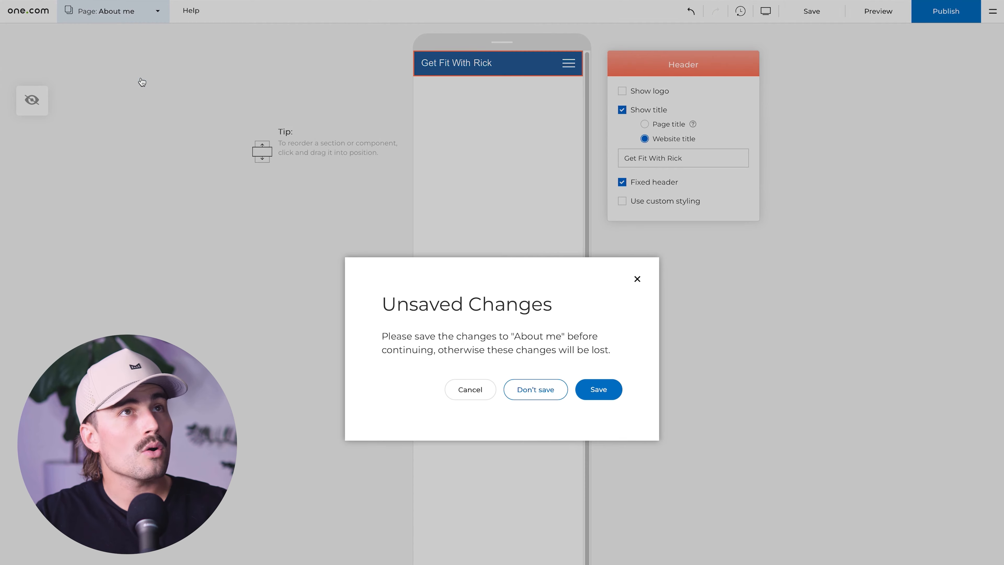
{"action": "left_click", "coordinate": [598, 390]}
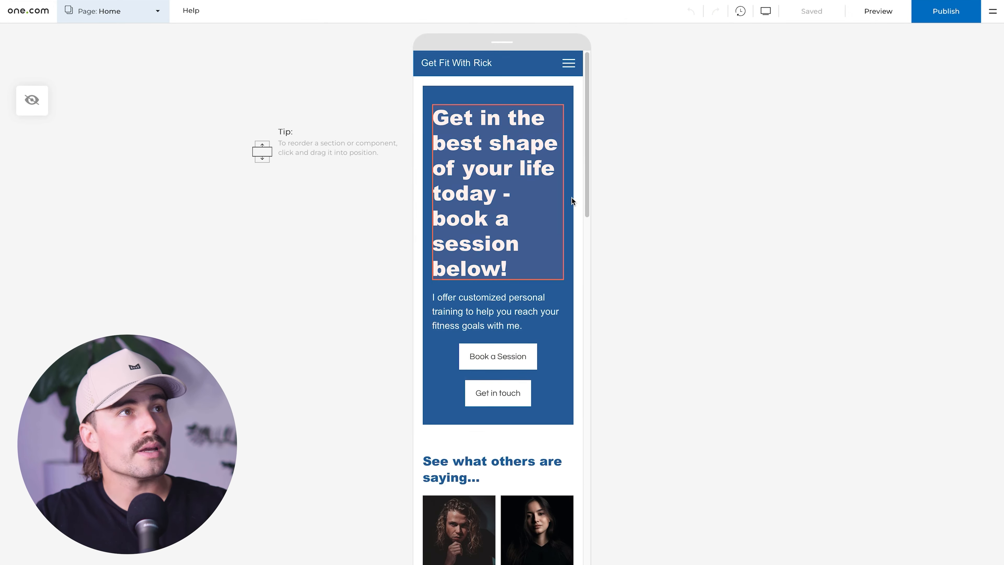
{"action": "scroll", "coordinate": [566, 201], "scroll_direction": "down", "scroll_amount": 12}
{"action": "right_click", "coordinate": [535, 203]}
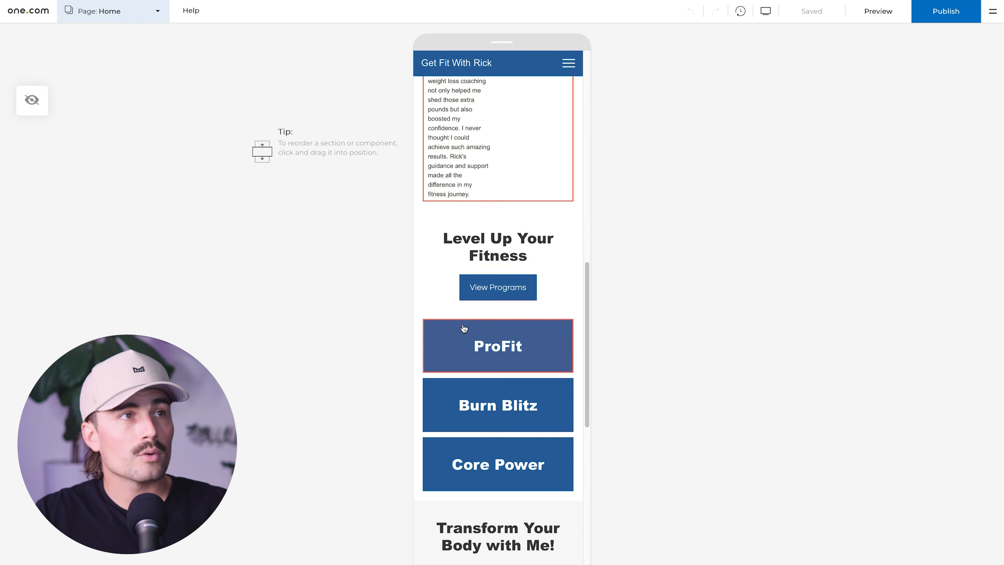
- Check the rest of the Home page's mobile layout and return to the desktop view
{"action": "scroll", "coordinate": [460, 328], "scroll_direction": "down", "scroll_amount": 10}
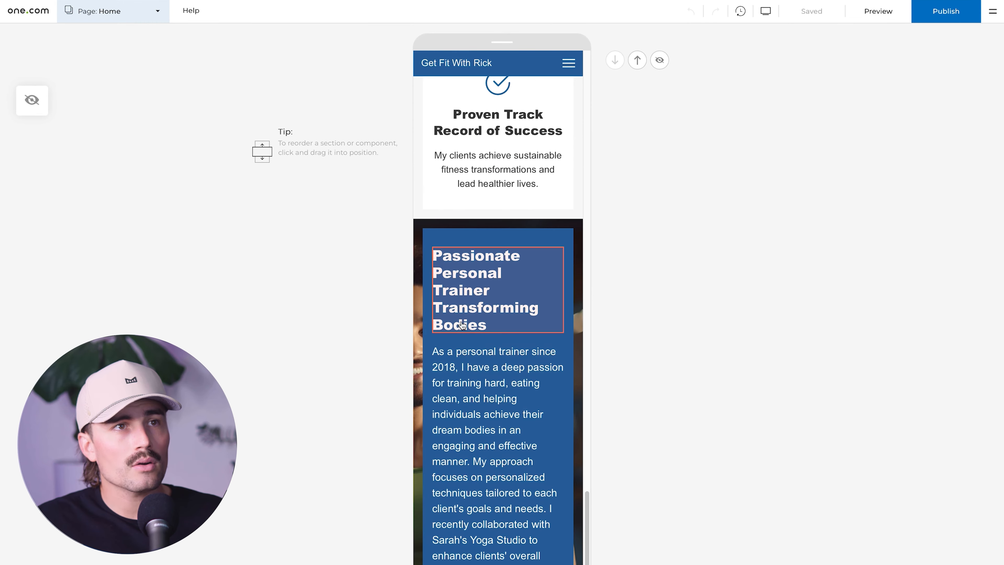
{"action": "scroll", "coordinate": [463, 324], "scroll_direction": "up", "scroll_amount": 20}
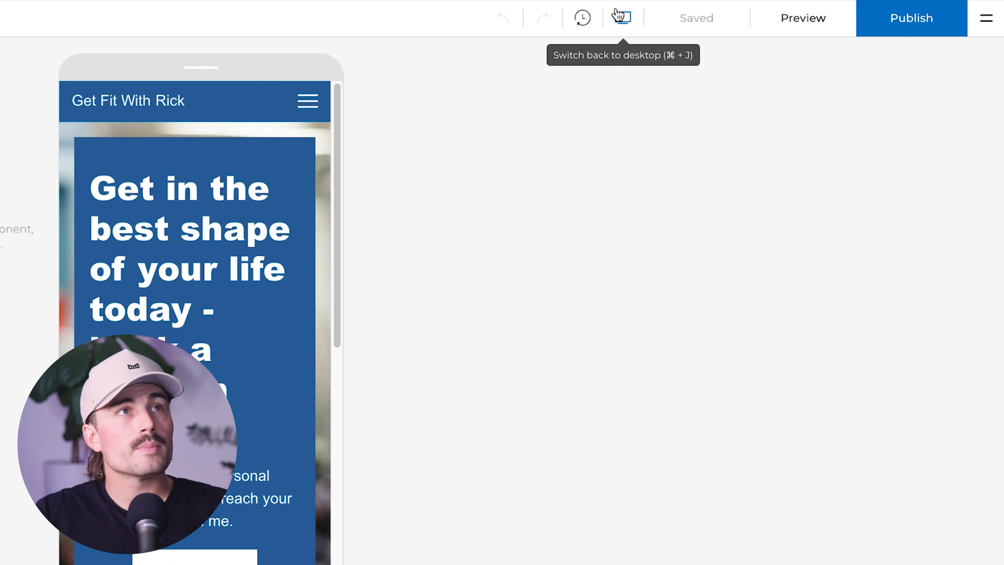
{"action": "left_click", "coordinate": [622, 18]}
- Preview the Home page in the desktop layout, review its sections and return to the editor
{"action": "left_click", "coordinate": [806, 20]}
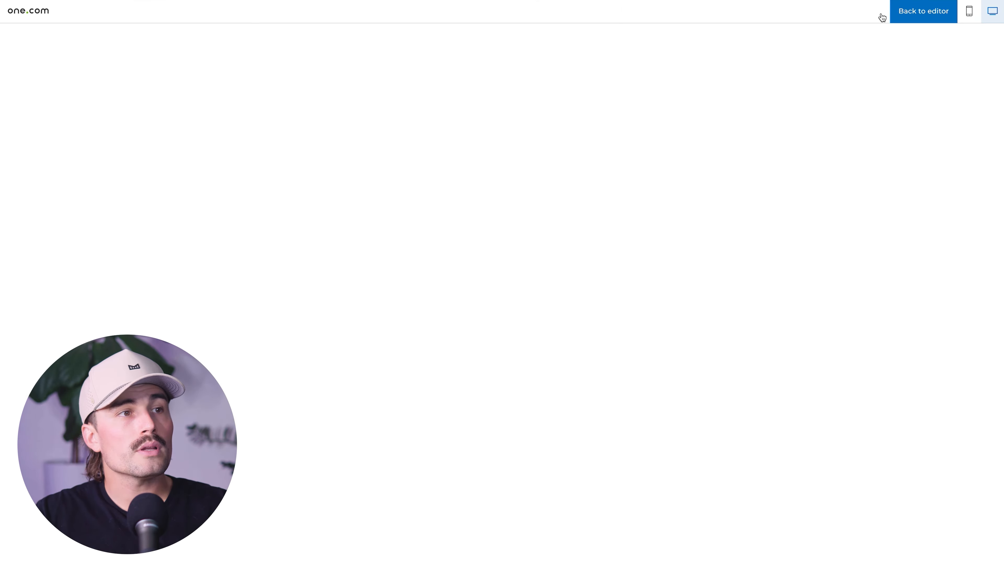
{"action": "scroll", "coordinate": [677, 262], "scroll_direction": "down", "scroll_amount": 8}
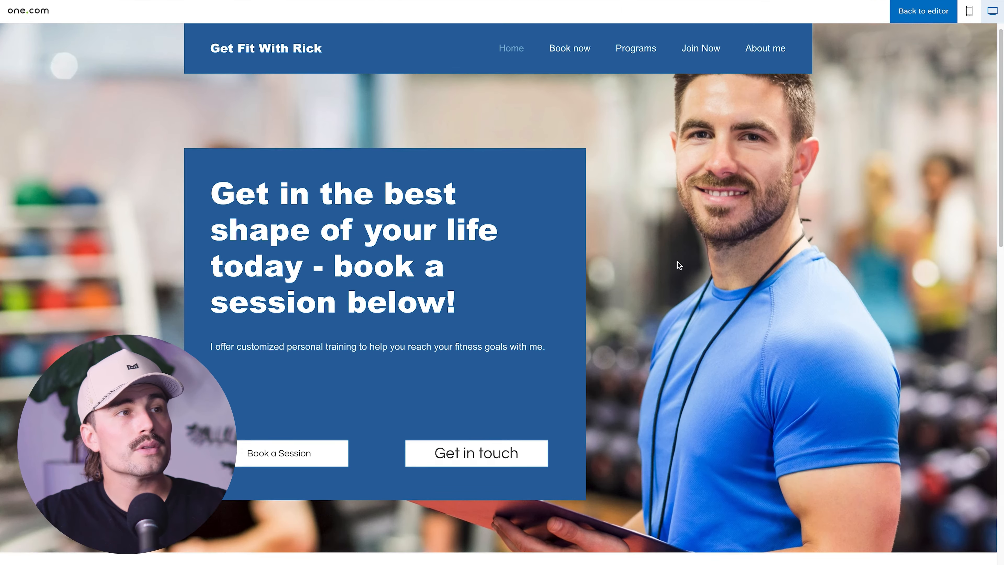
{"action": "scroll", "coordinate": [677, 263], "scroll_direction": "down", "scroll_amount": 20}
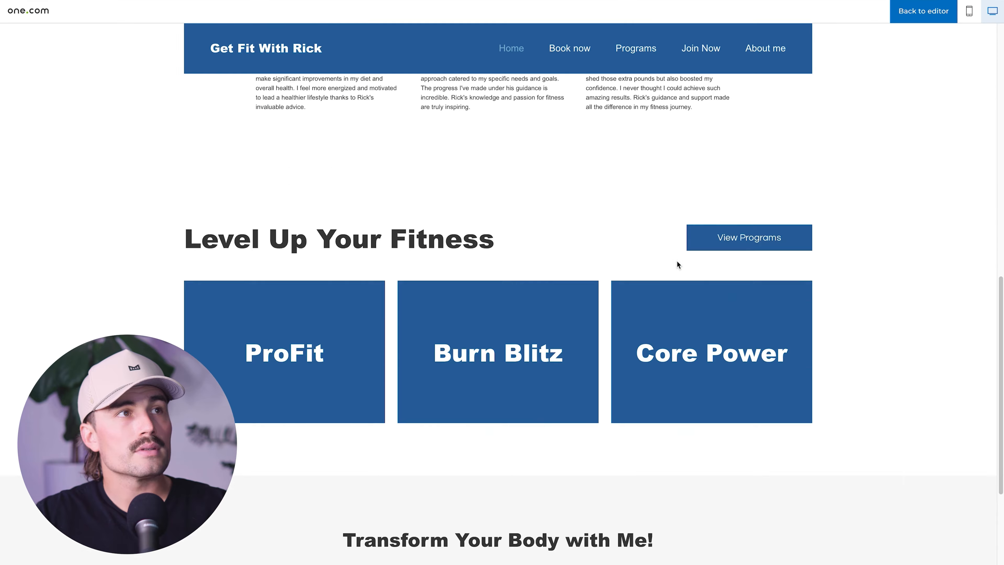
{"action": "scroll", "coordinate": [631, 272], "scroll_direction": "up", "scroll_amount": 20}
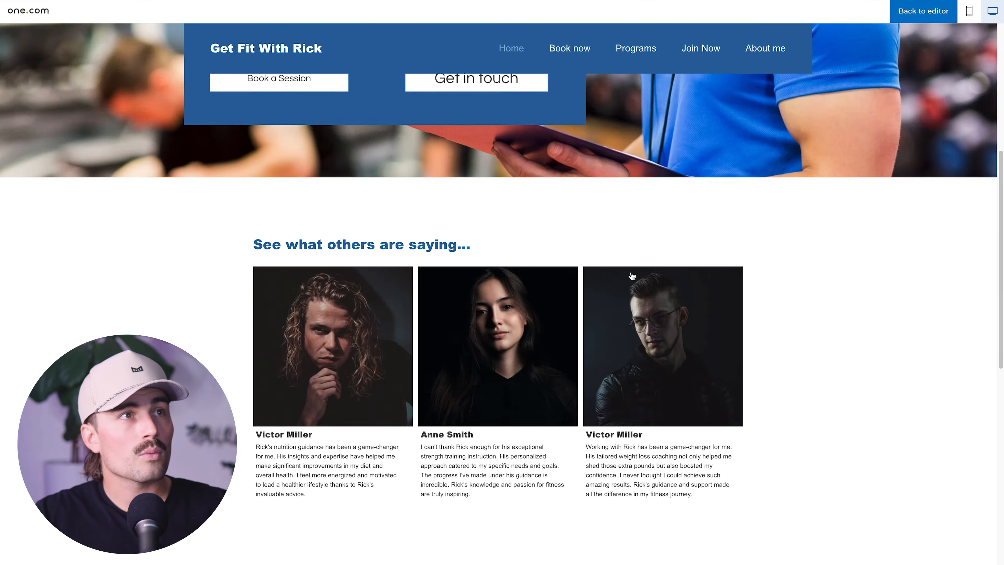
{"action": "left_click", "coordinate": [927, 18]}
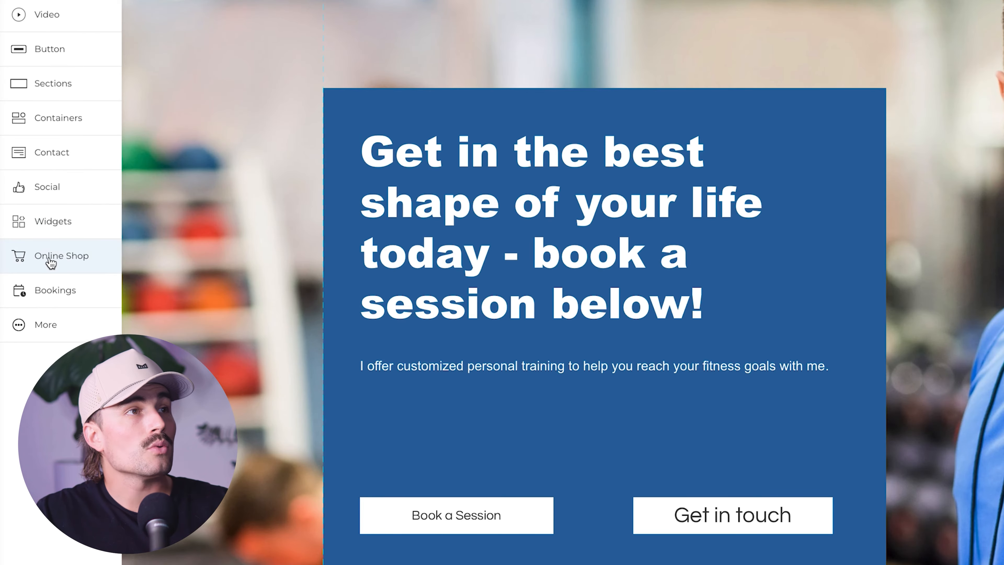
- Open the Programs page for editing
{"action": "left_click", "coordinate": [51, 263]}
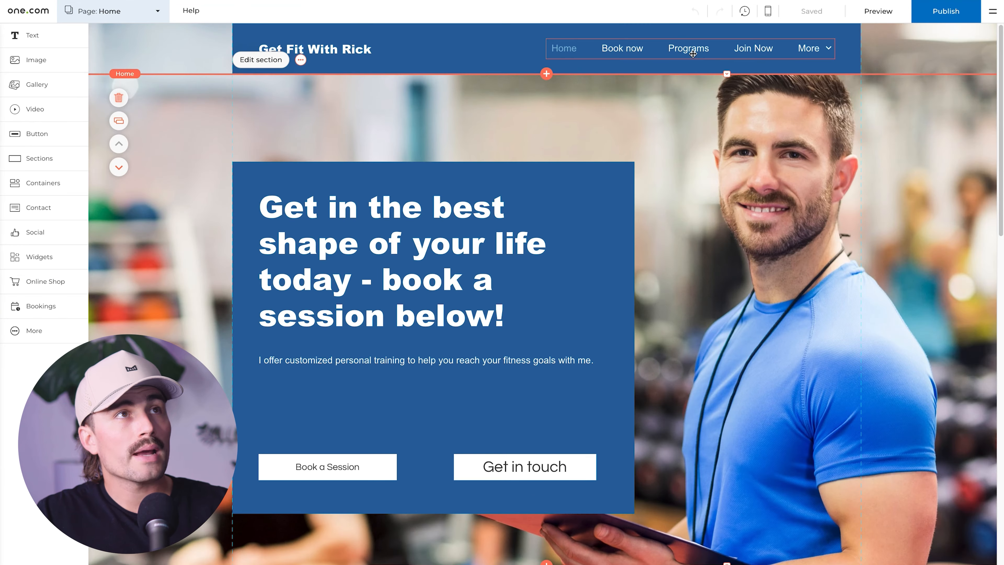
{"action": "left_click", "coordinate": [692, 54]}
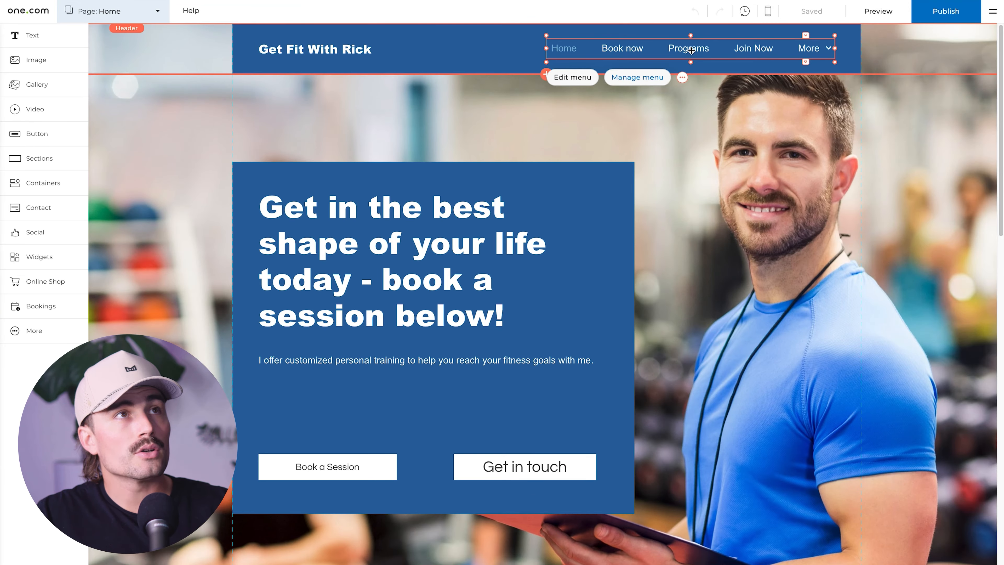
{"action": "left_click", "coordinate": [124, 12]}
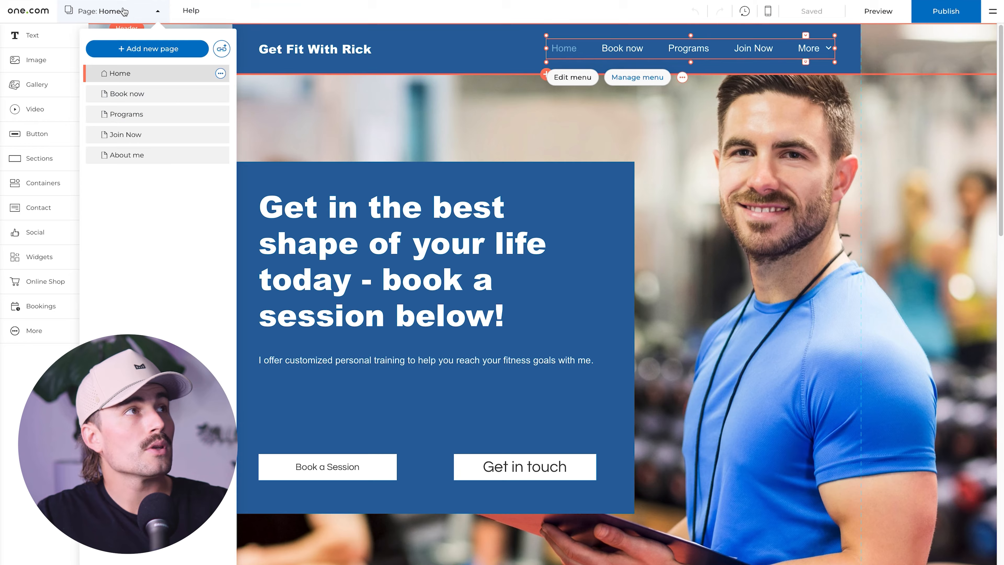
{"action": "left_click", "coordinate": [116, 120]}
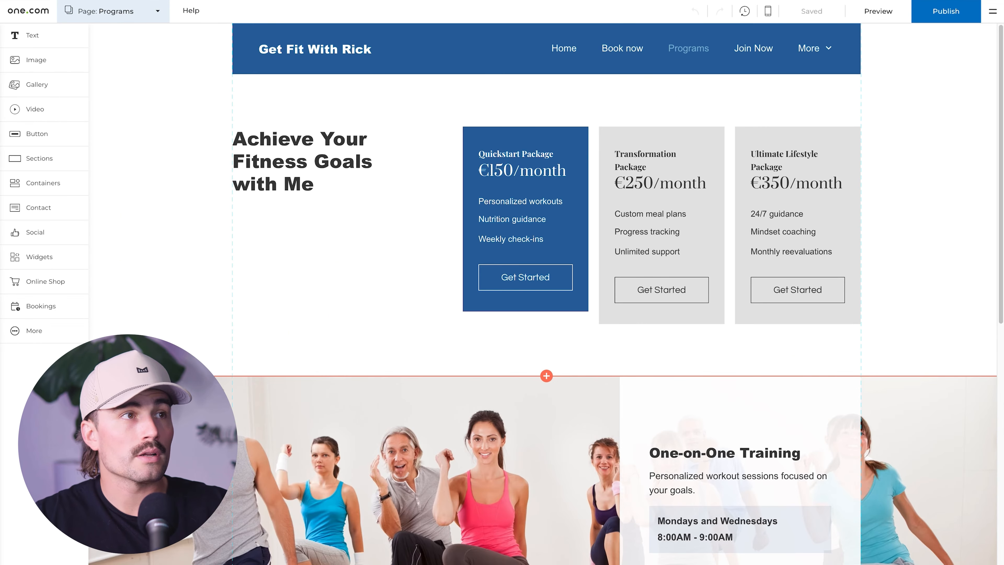
- Add a blank section directly below the header of the Programs page, above the pricing packages
{"action": "scroll", "coordinate": [265, 400], "scroll_direction": "down", "scroll_amount": 1}
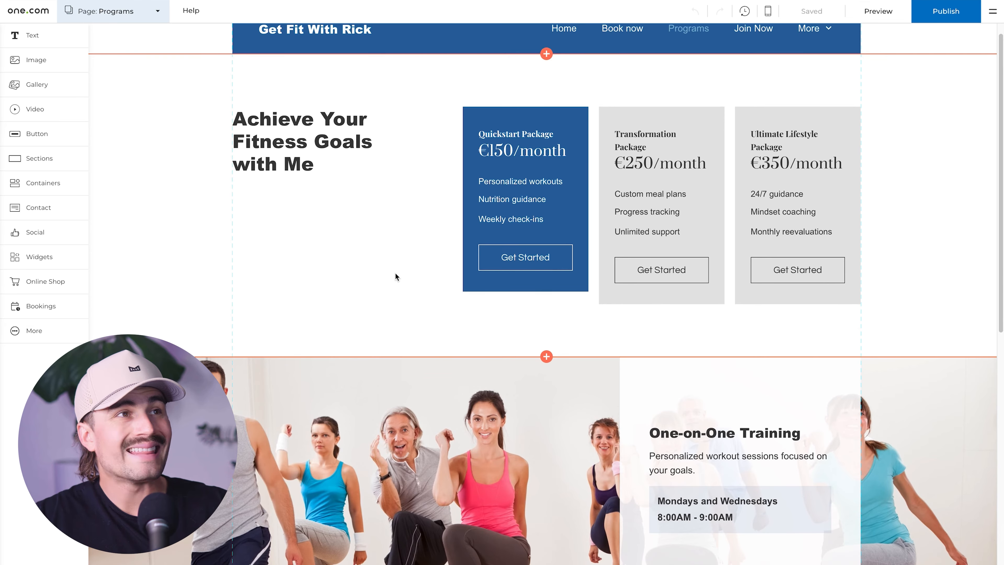
{"action": "scroll", "coordinate": [396, 279], "scroll_direction": "down", "scroll_amount": 1}
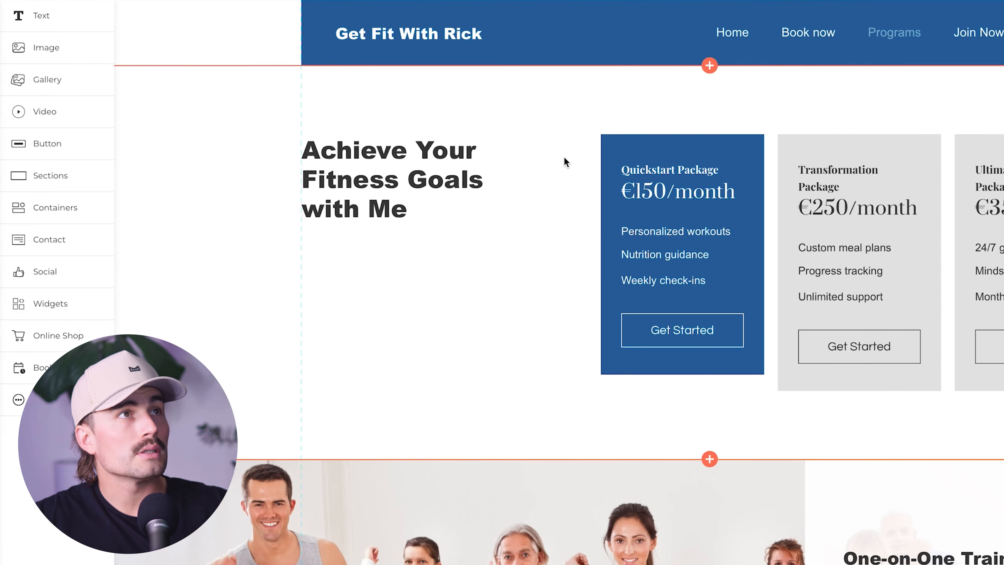
{"action": "left_click", "coordinate": [707, 66]}
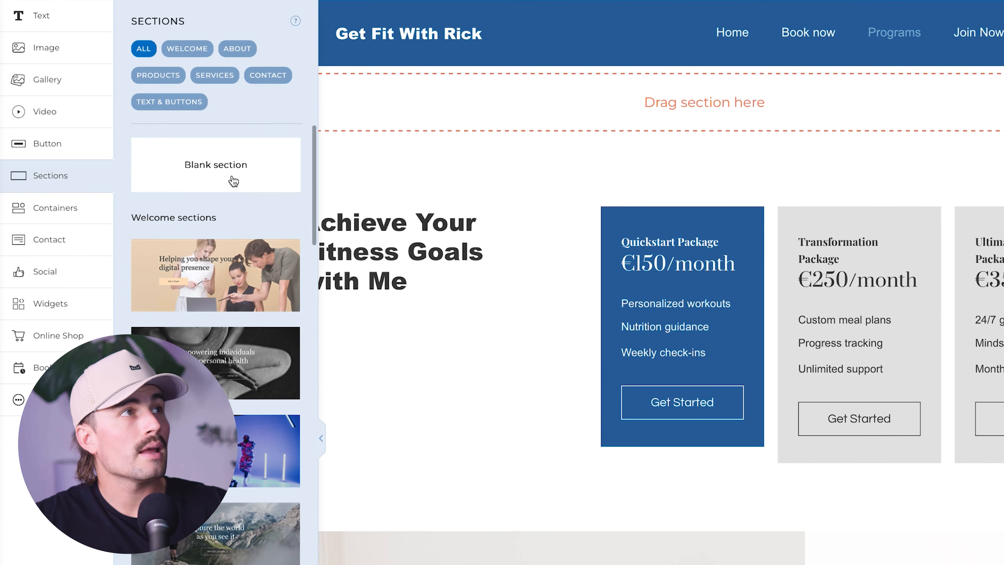
{"action": "left_click", "coordinate": [216, 162]}
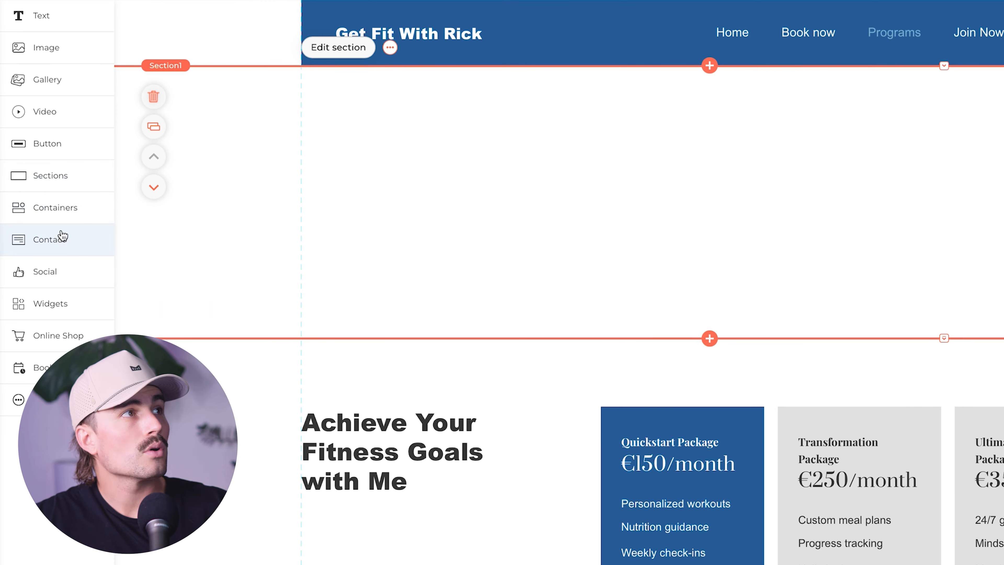
- Place a Featured products online shop element in the blank section on the Programs page
{"action": "left_click", "coordinate": [59, 335]}
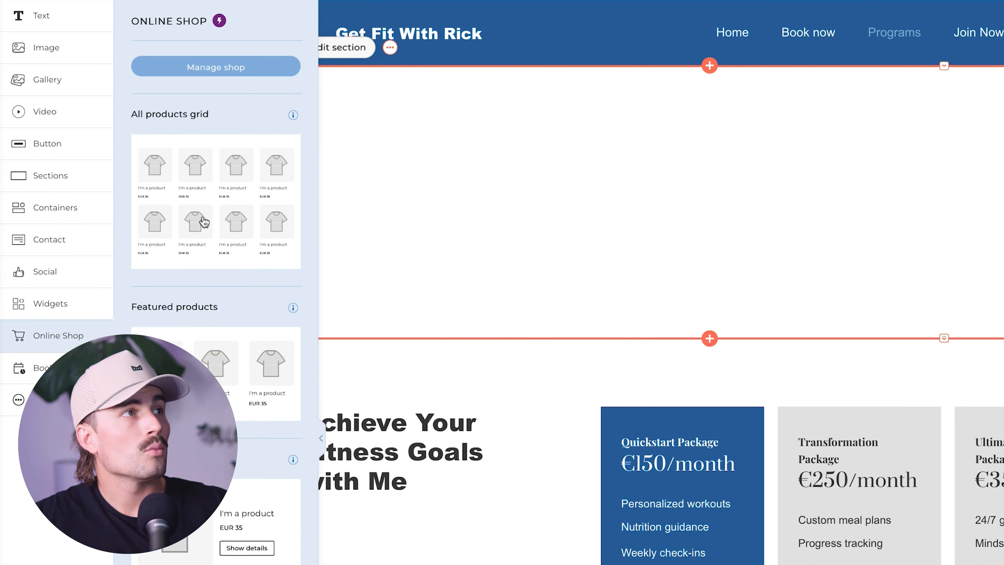
{"action": "left_click_drag", "start_coordinate": [196, 260], "coordinate": [706, 204]}
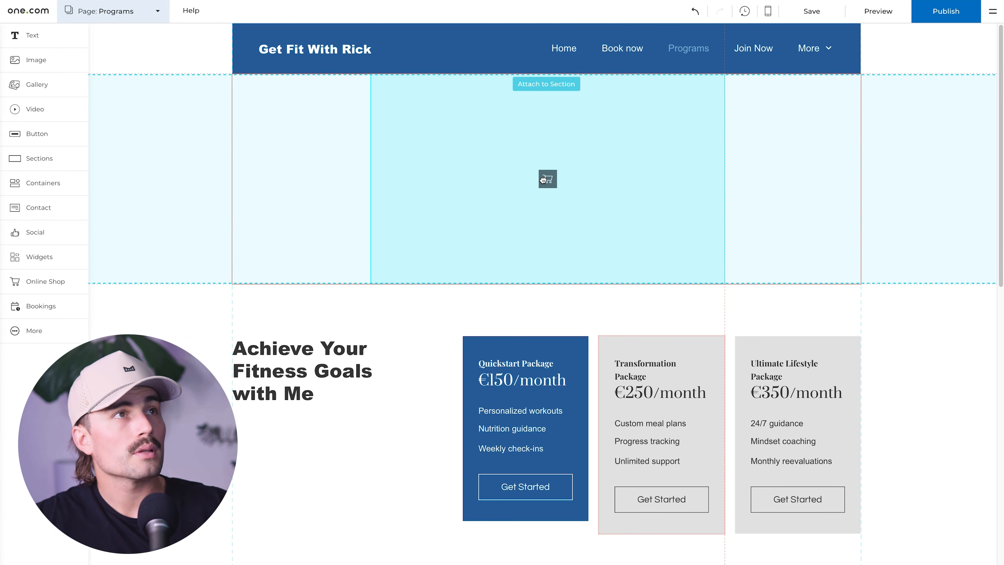
{"action": "left_click_drag", "start_coordinate": [543, 180], "coordinate": [544, 180]}
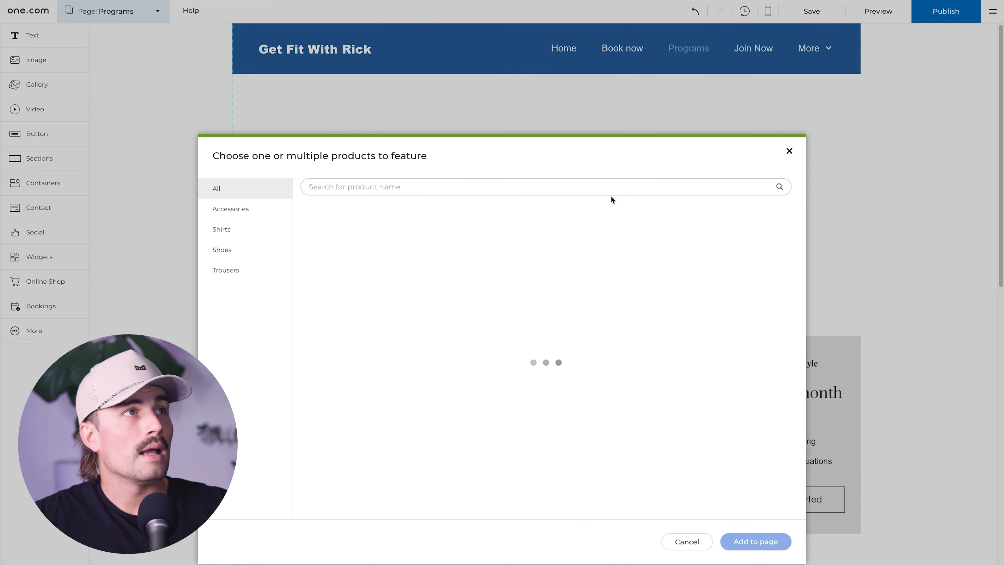